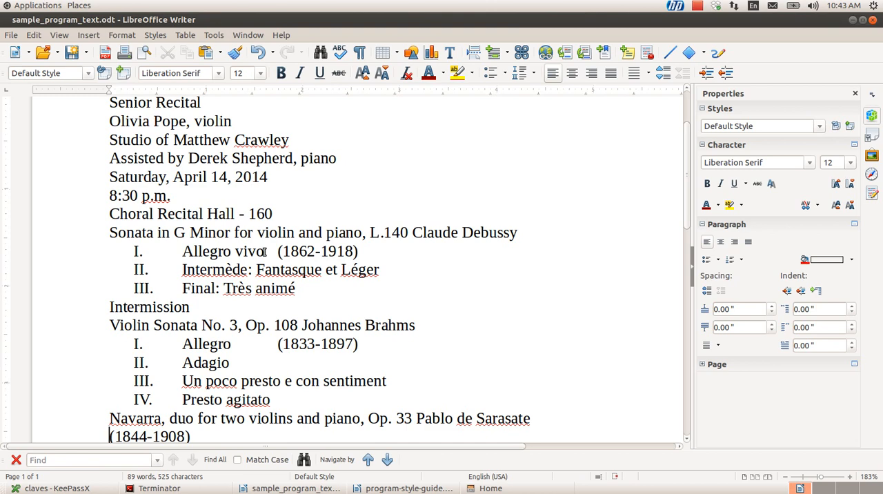
Switch from the unformatted recital text to program-style-guide.docx and review its formatting rules through to the sample program
scroll(264, 252, "down", 1)
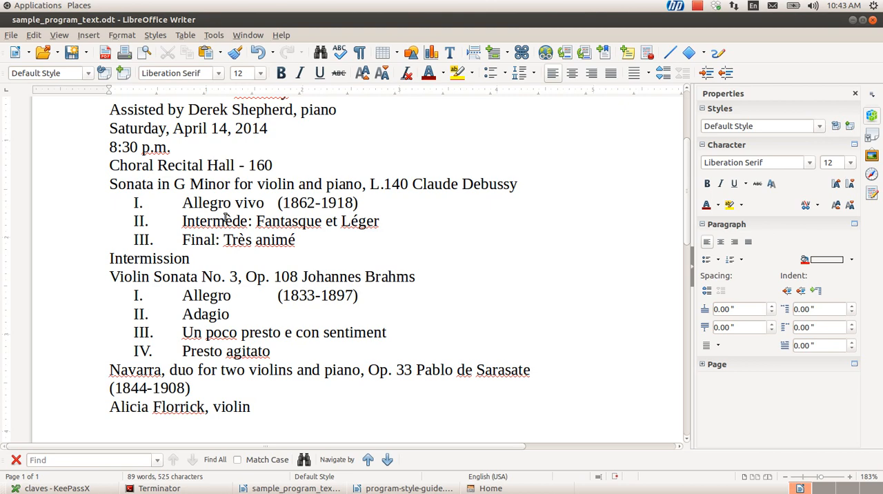
key("alt+Tab")
key("alt+Tab")
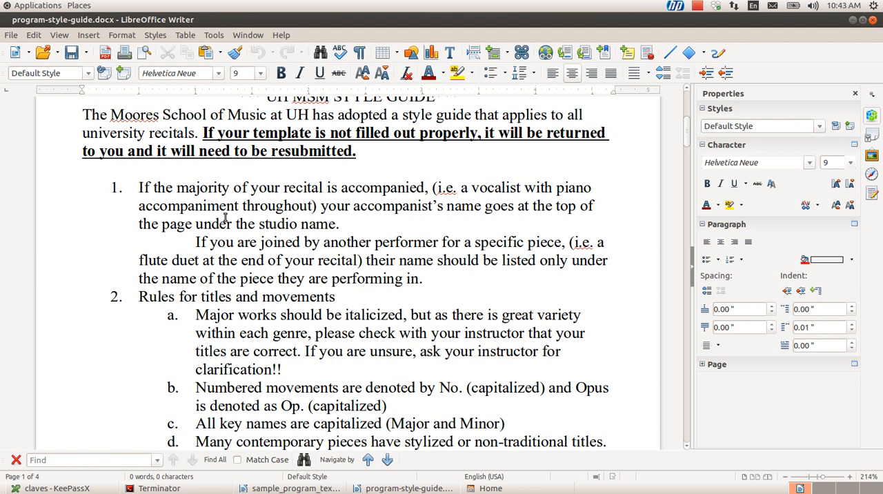
scroll(224, 217, "up", 2)
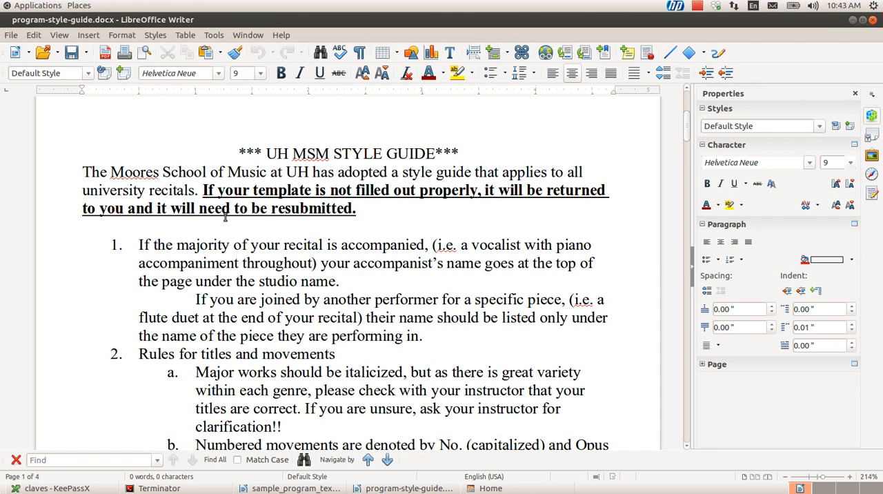
scroll(225, 218, "down", 15)
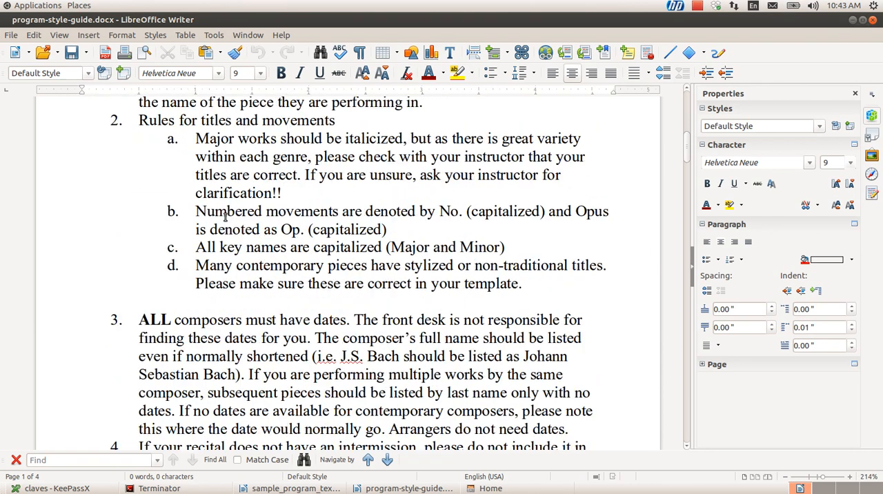
scroll(225, 217, "down", 10)
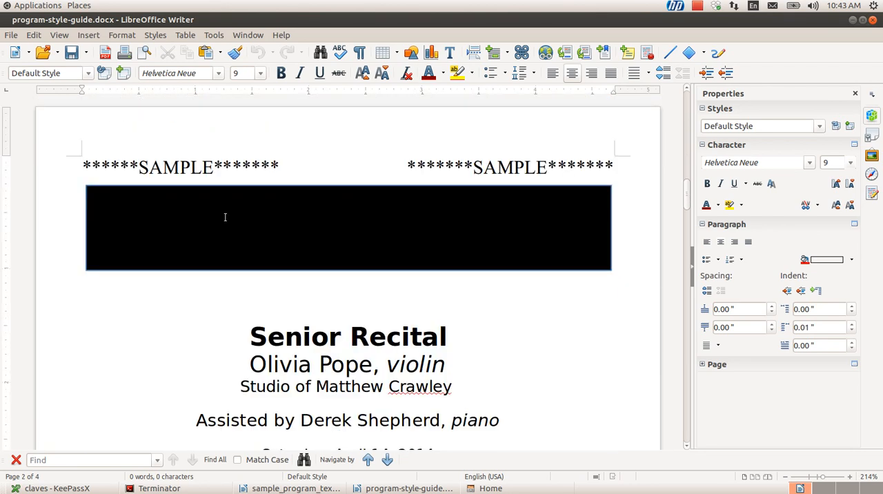
scroll(224, 217, "down", 4)
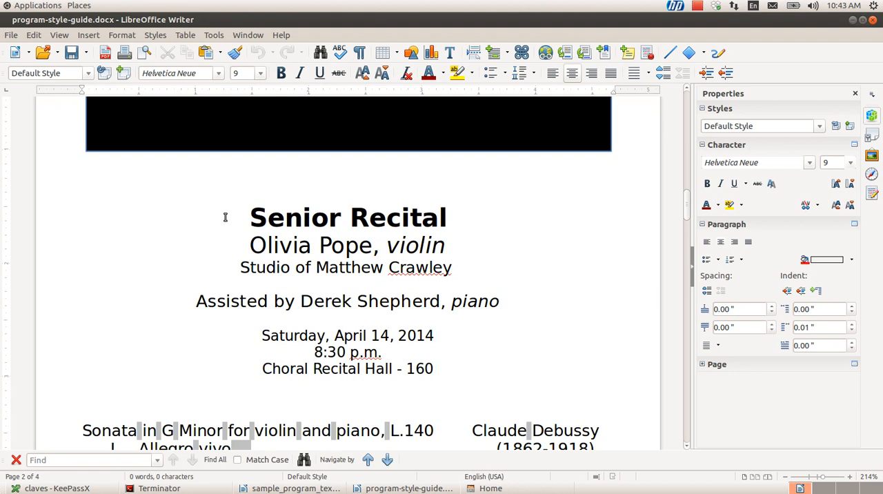
scroll(225, 217, "down", 2)
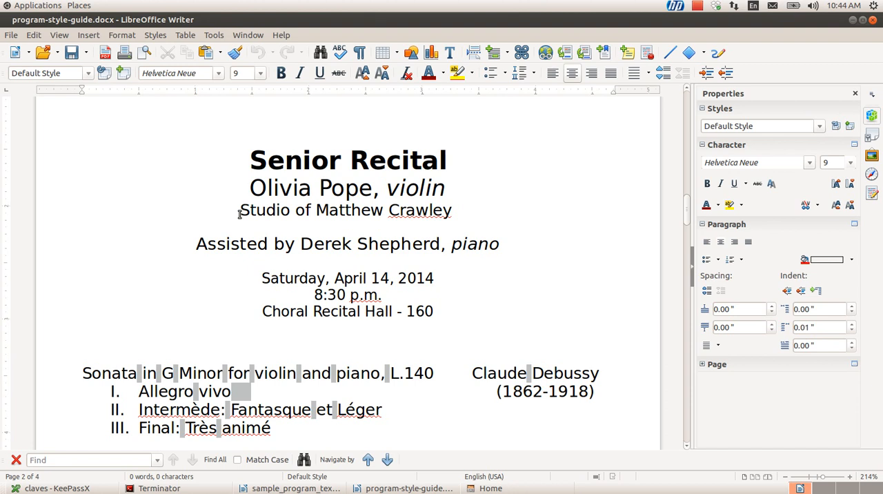
Examine the sample program's heading lines, from the recital title through the performer and studio to the assisting pianist
left_click(255, 160)
key("Down")
left_click(361, 196, "shift")
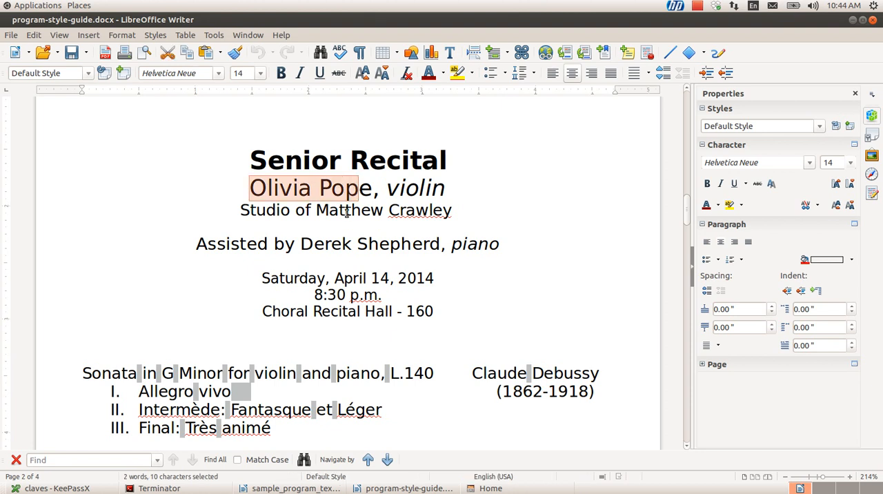
left_click(347, 214)
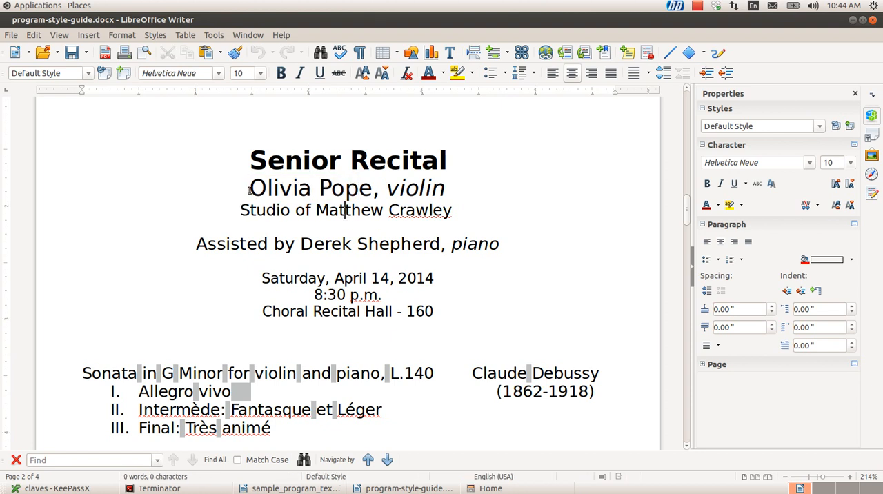
left_click(317, 211)
left_click(451, 212, "shift")
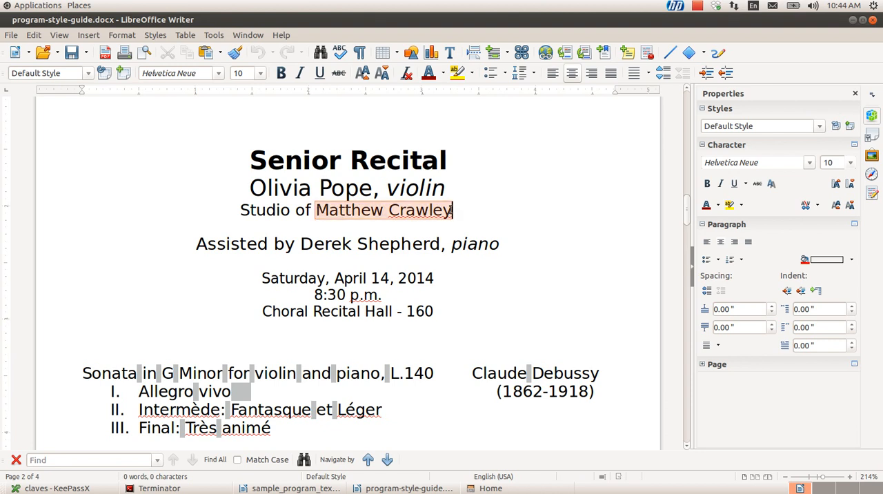
left_click(357, 243)
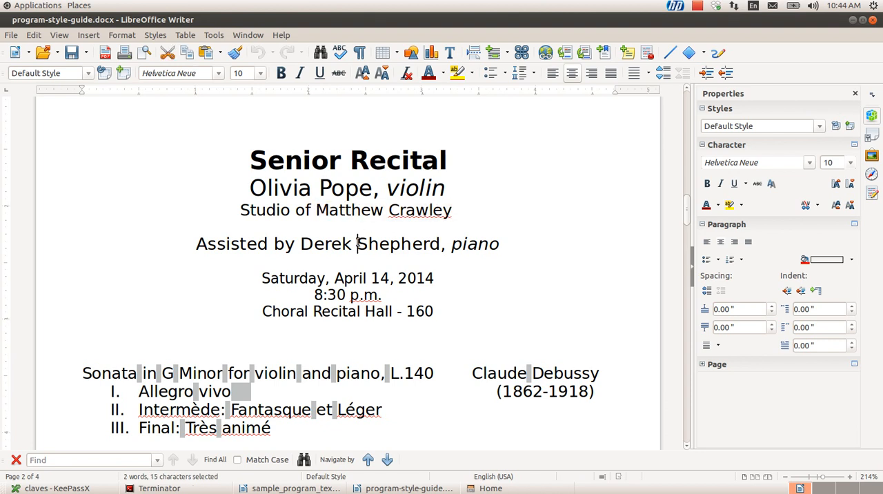
scroll(234, 292, "down", 3)
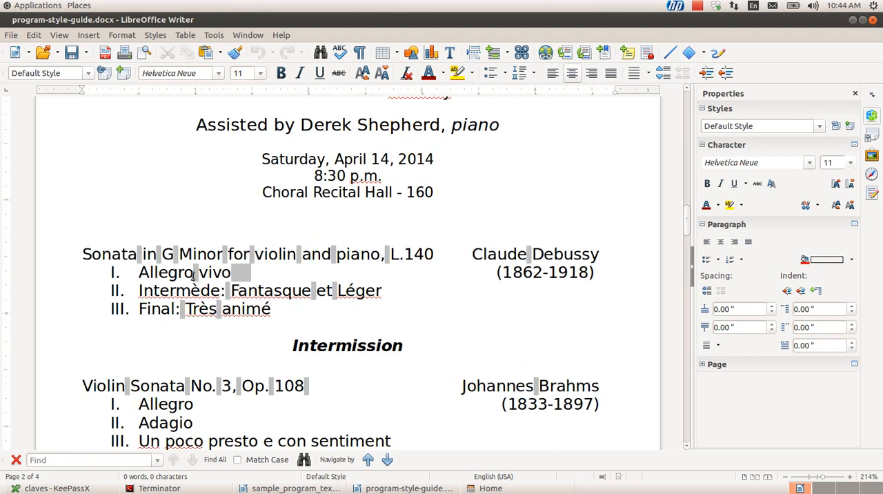
Examine the sample program's performance date line and the first piece's numbered movements, composer name and composer dates
left_click(271, 159)
scroll(197, 321, "down", 3)
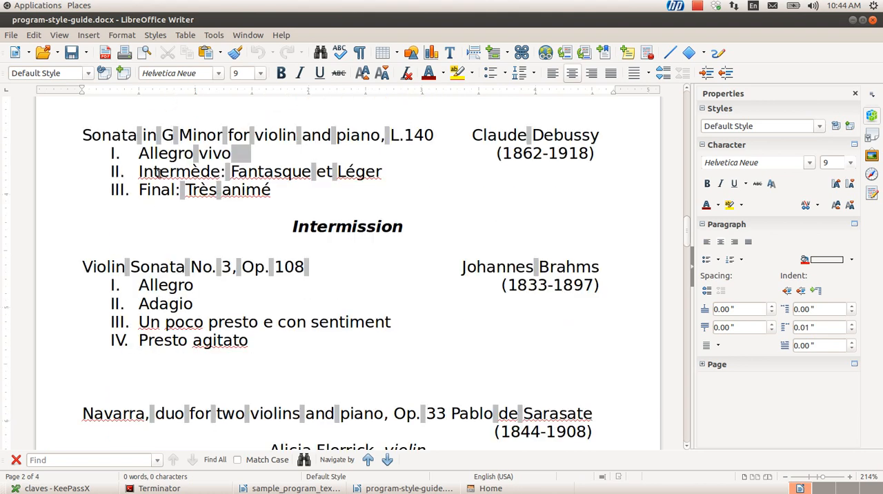
left_click(141, 157)
left_click(122, 169)
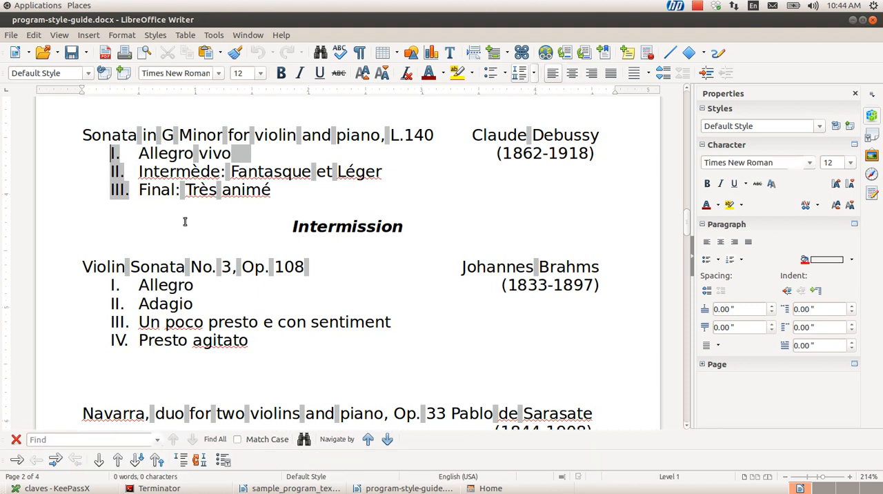
left_click(519, 135)
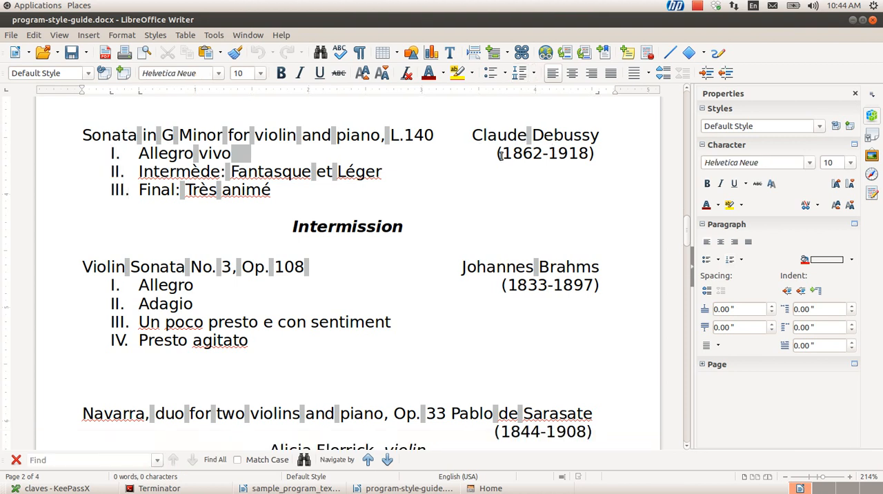
left_click(500, 154)
left_click(608, 148)
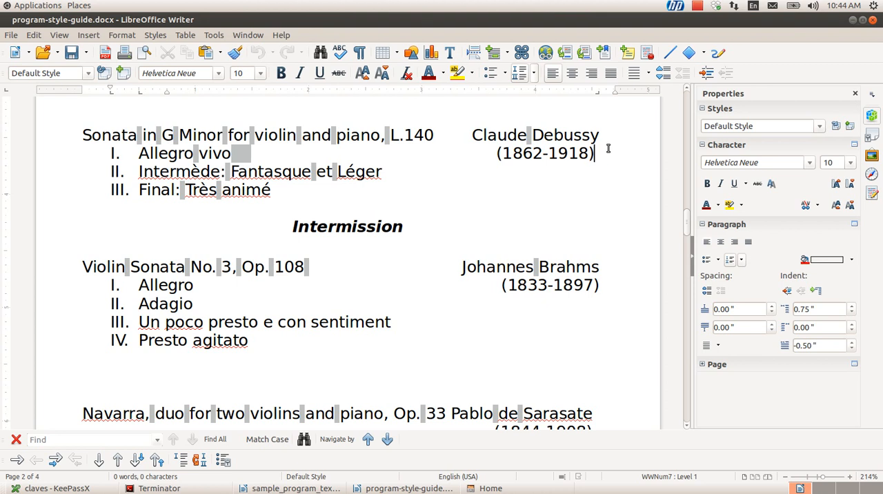
key("shift+Right")
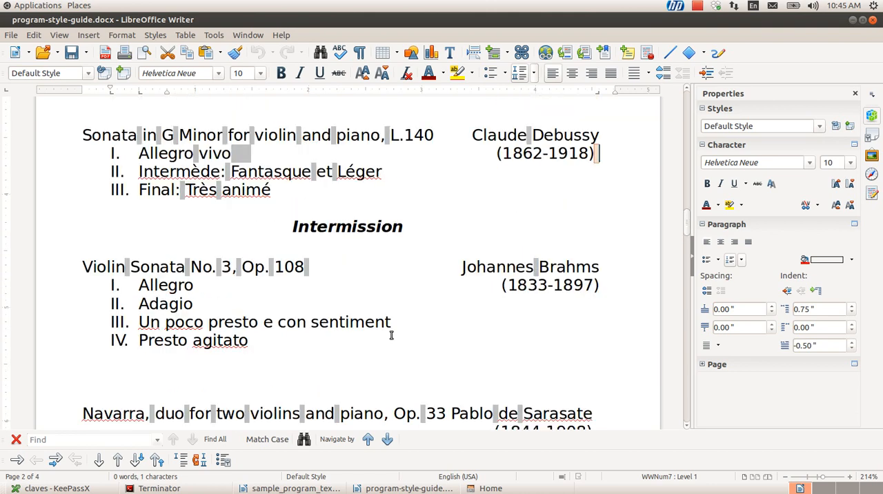
Examine the blank program template on page 3 of the style guide and compare it with the unformatted text in sample_program_text.odt
scroll(391, 336, "up", 8)
scroll(391, 335, "down", 20)
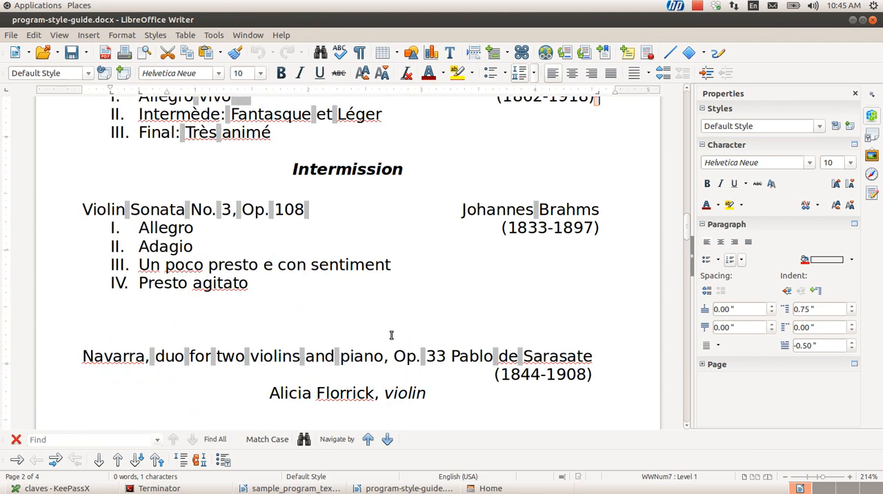
scroll(391, 335, "down", 5)
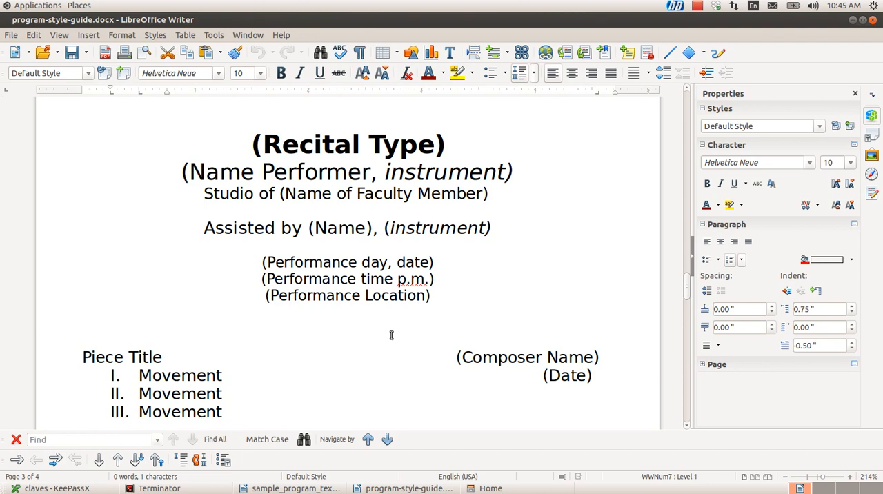
scroll(287, 174, "down", 15)
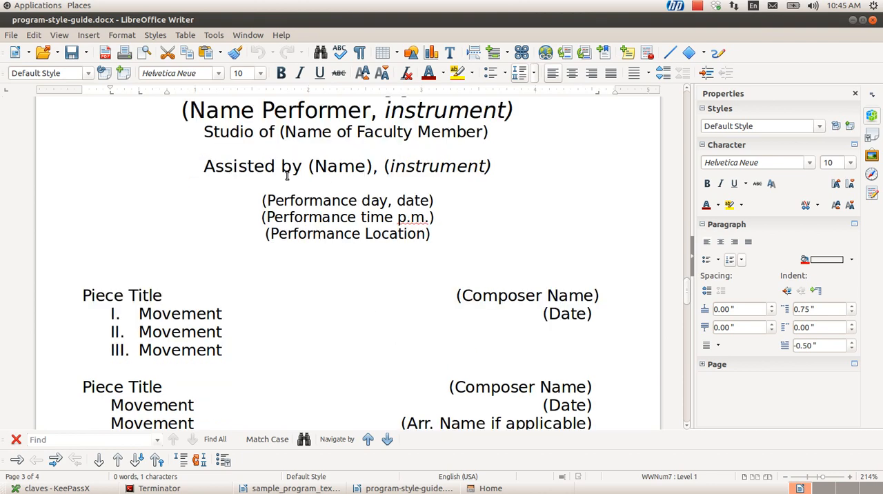
scroll(287, 176, "up", 5)
scroll(287, 176, "up", 5)
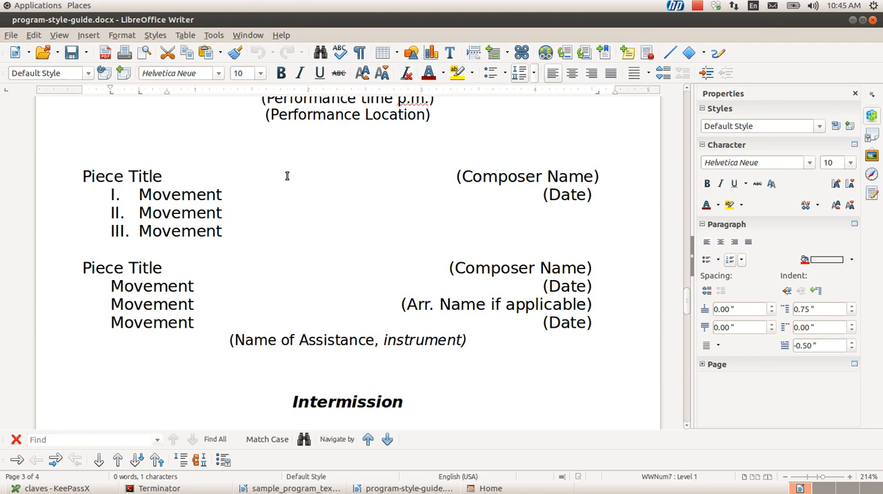
key("alt+Tab")
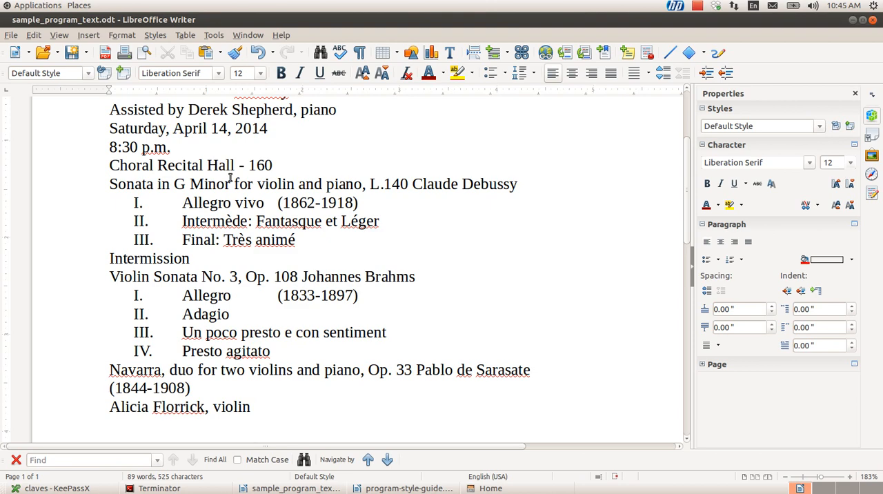
key("alt+Tab")
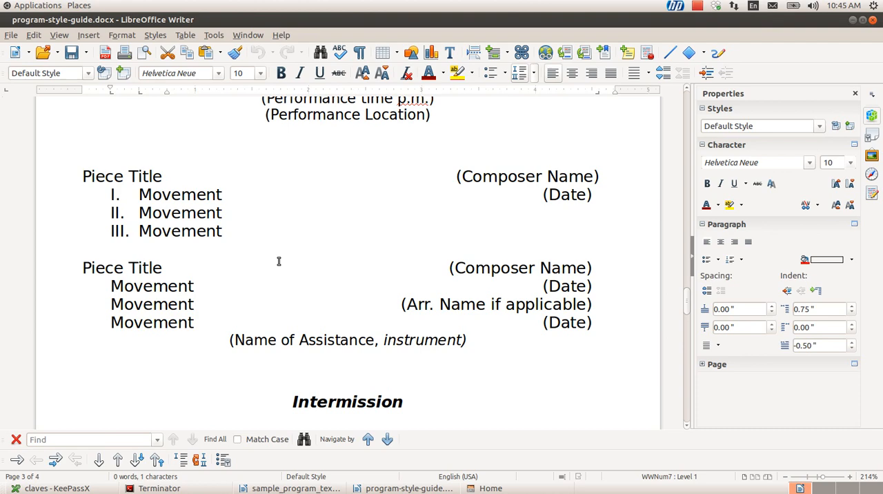
scroll(278, 261, "down", 1)
scroll(278, 261, "up", 5)
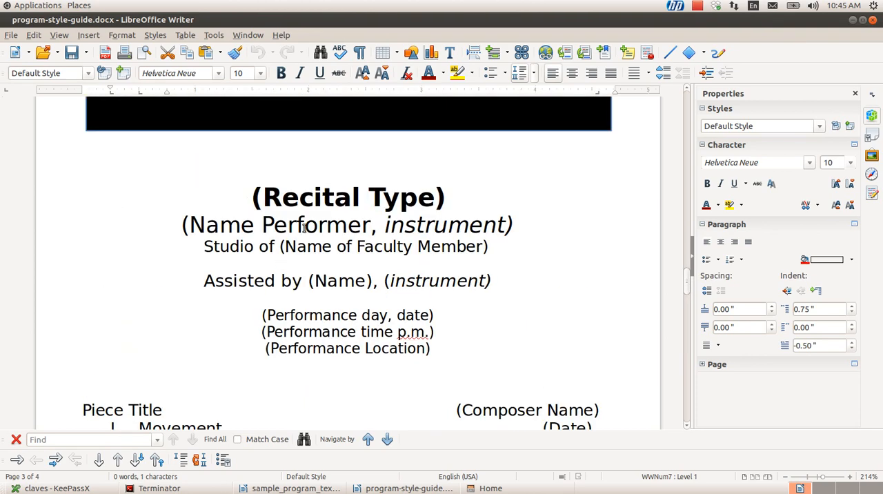
Clear the direct formatting from the "(Recital Type)" title line in the blank template
left_click(302, 196)
key("Left")
key("Left")
key("shift+End")
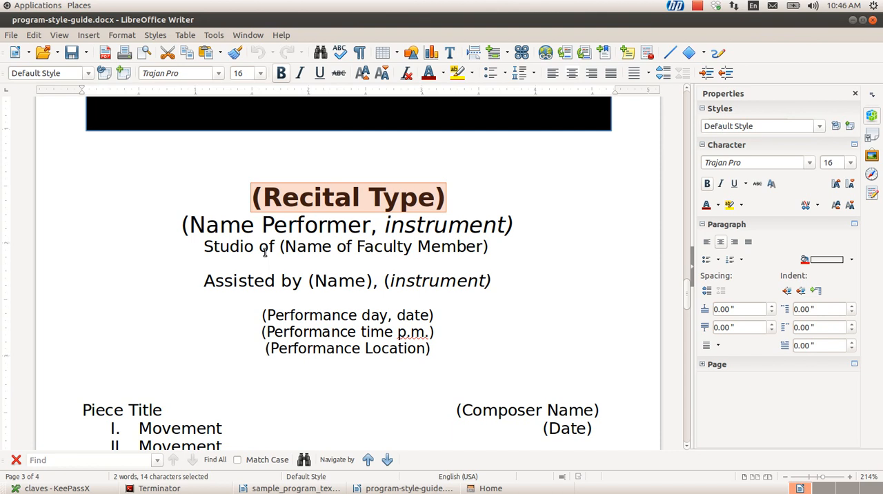
left_click(288, 196)
key("Home")
key("shift+End")
key("ctrl+m")
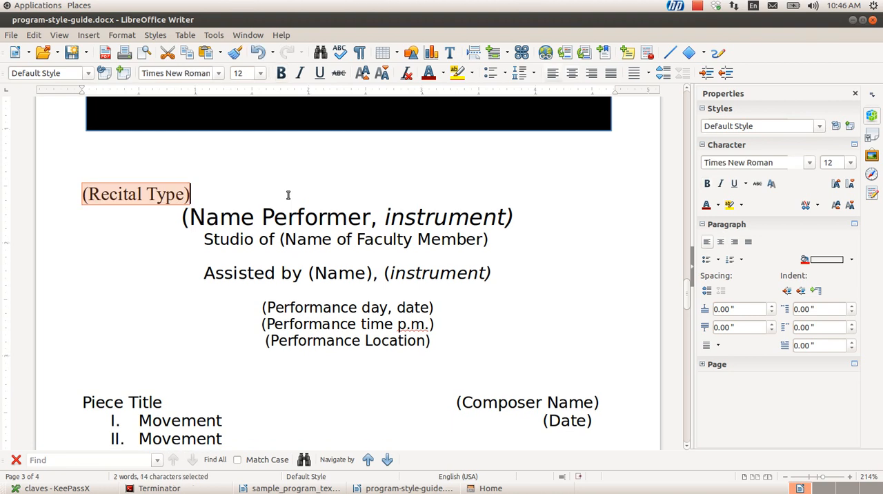
Center the "(Recital Type)" title line on the template page
key("Up")
key("Down")
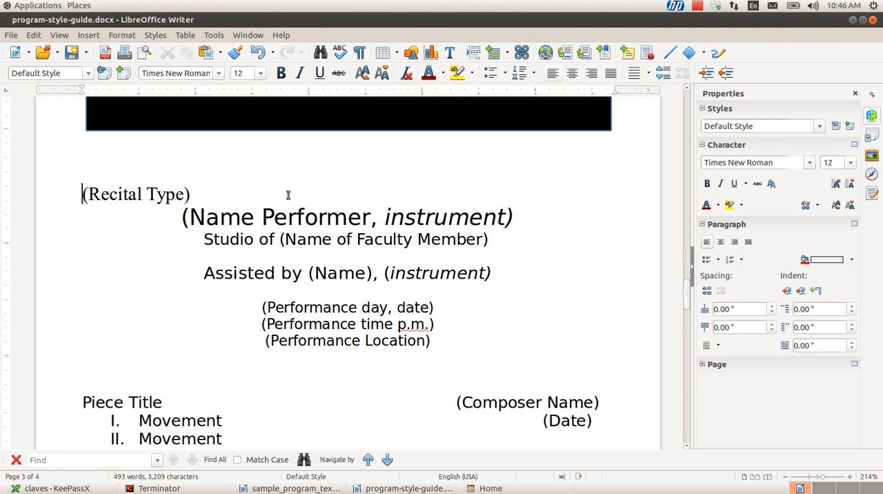
key("shift+End")
key("ctrl+e")
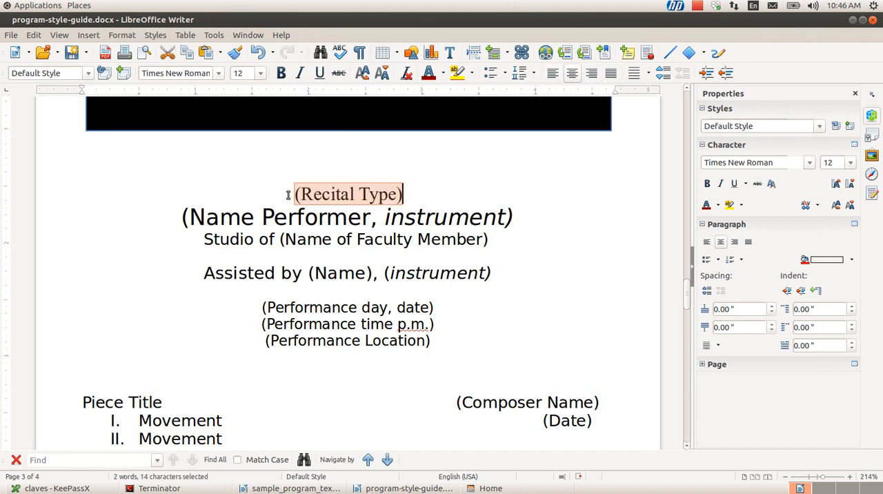
Format the "(Recital Type)" title line as 18 pt bold Arial Black
left_click(850, 162)
left_click(830, 275)
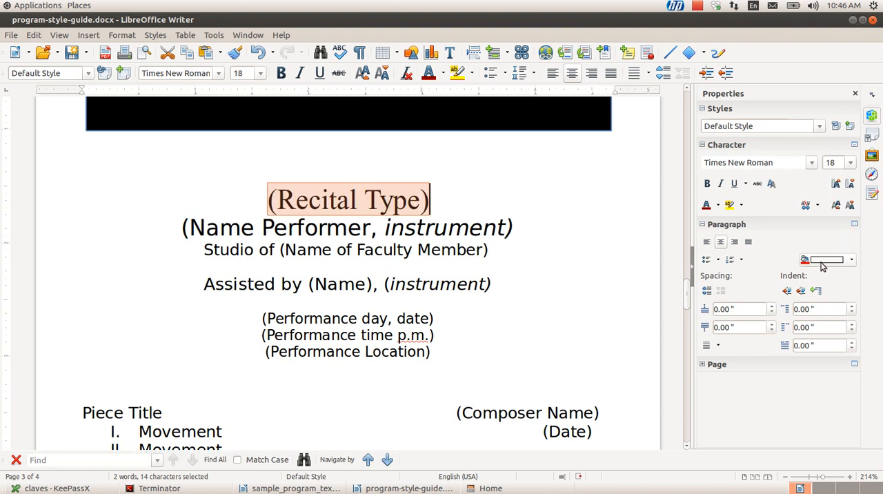
left_click(707, 184)
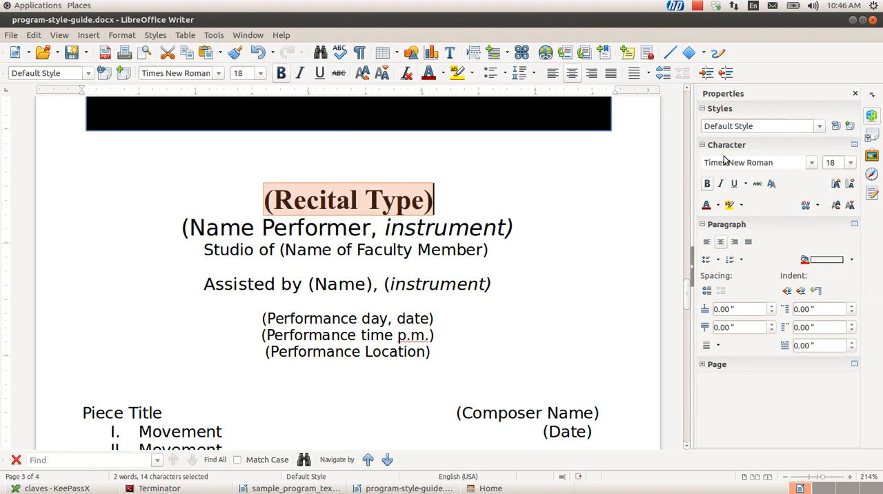
left_click(809, 163)
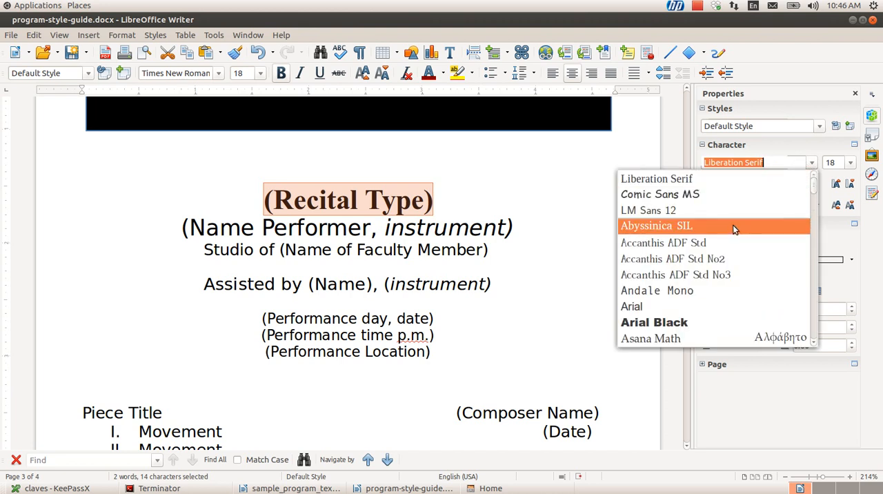
left_click(699, 323)
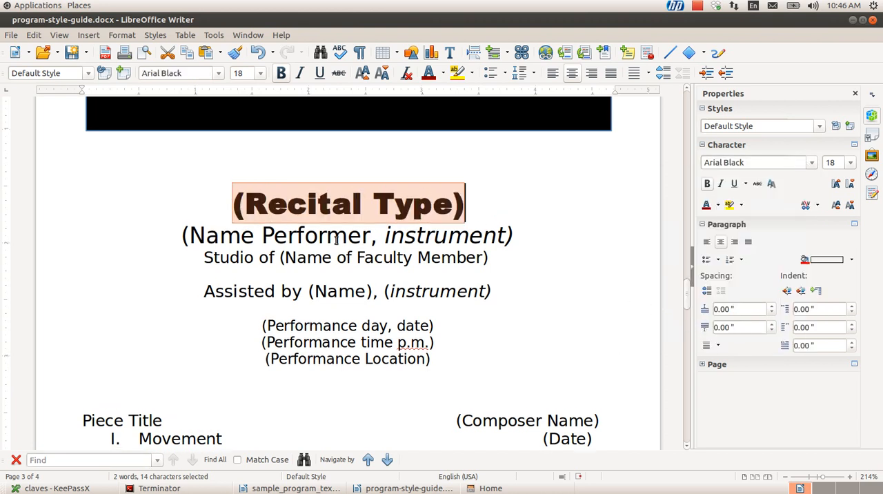
key("Right")
key("Right")
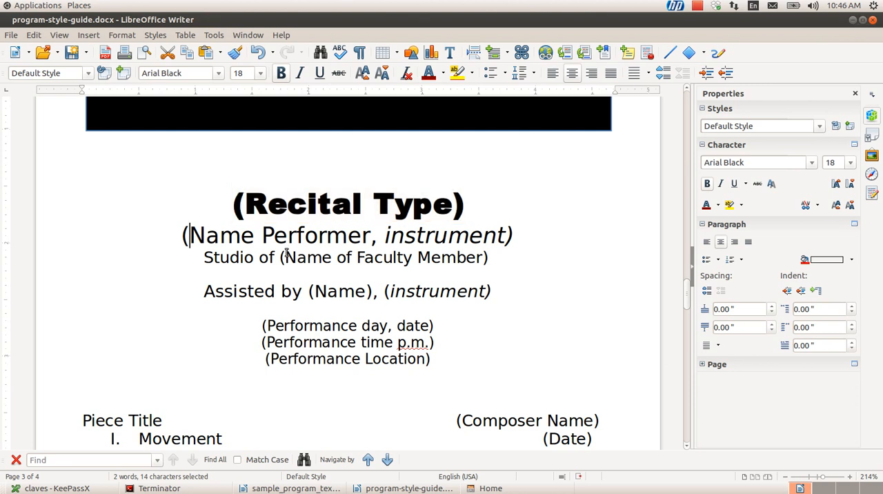
key("Left")
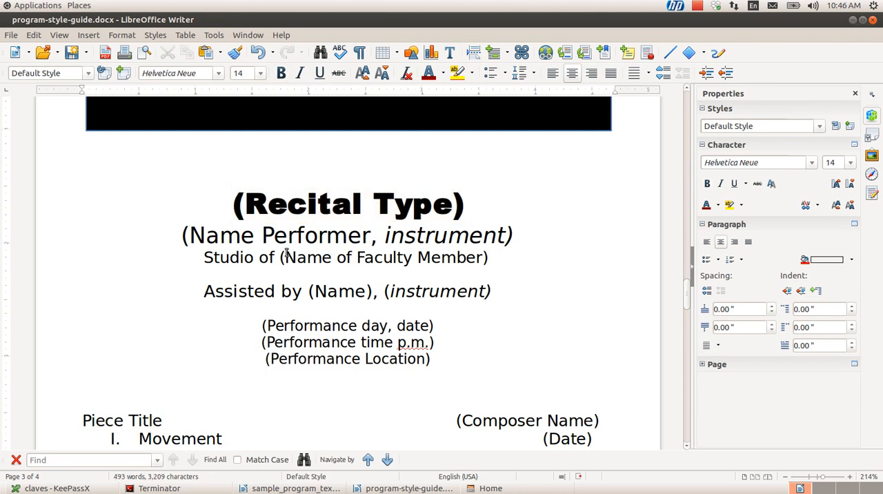
Select the whole "(Recital Type)" title line in the style guide template to review its direct formatting
left_click(330, 265)
key("Up")
key("Up")
key("Home")
key("shift+End")
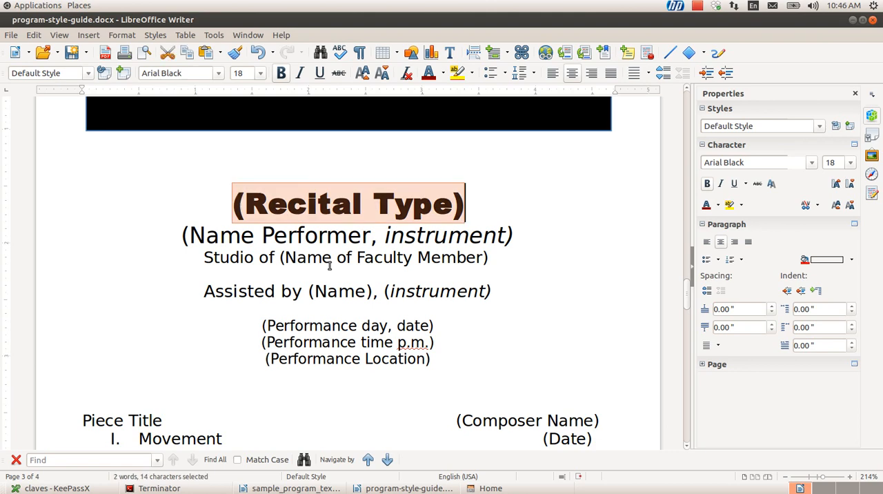
Switch to sample_program_text.odt and create a new document from the recital_program template
key("alt+Tab")
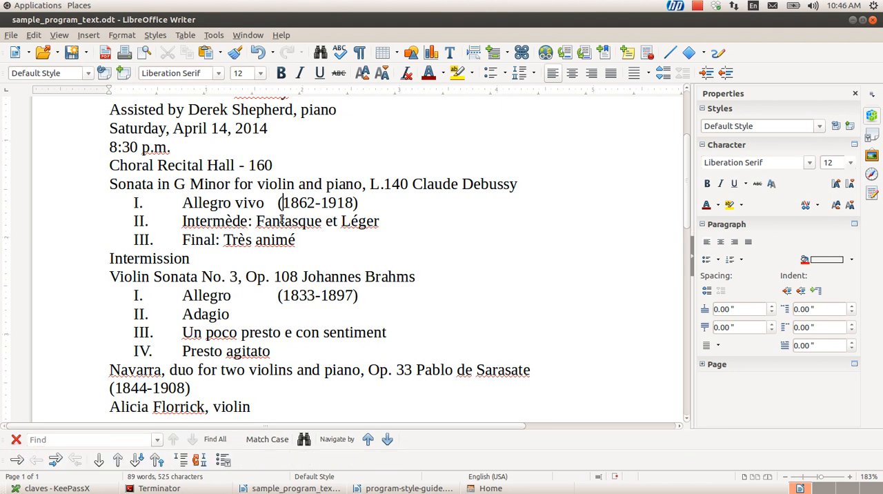
type("Senior Recital")
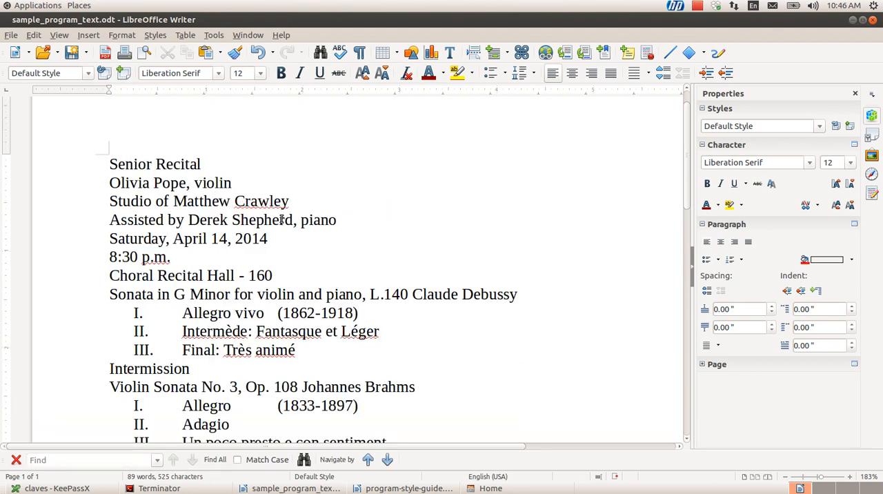
key("Home")
key("alt+f")
key("Right")
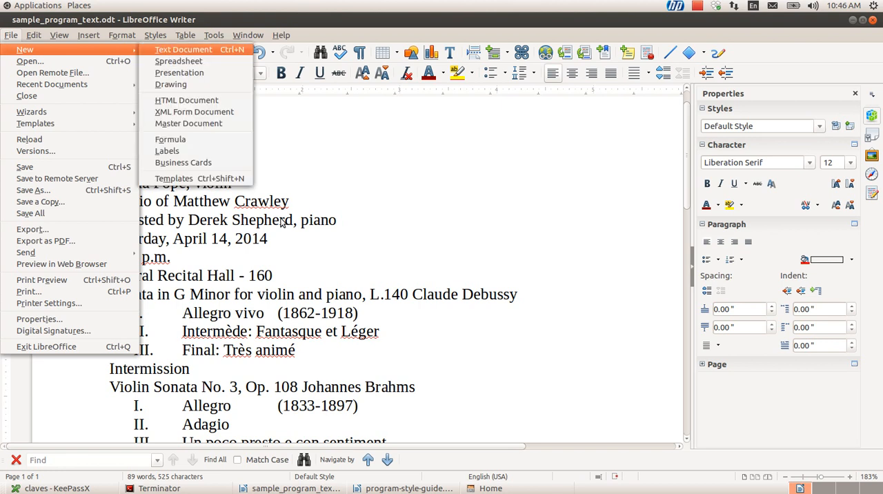
key("Up")
key("Return")
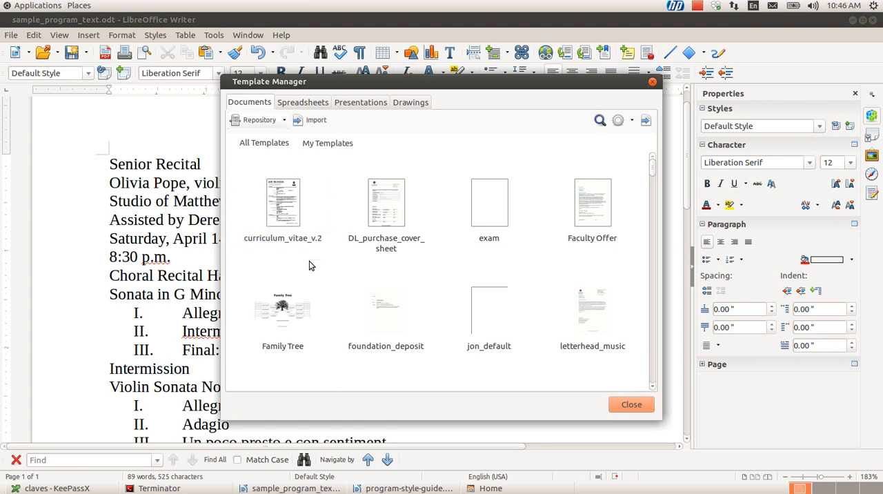
scroll(309, 263, "down", 6)
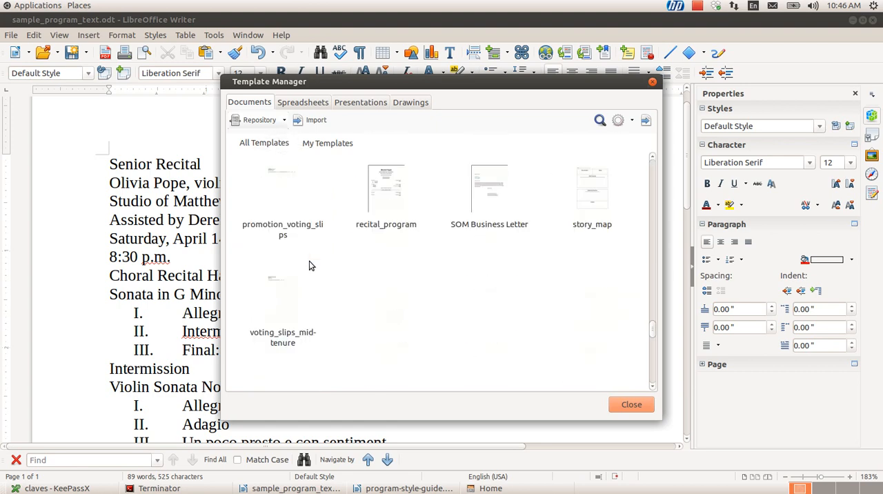
double_click(389, 198)
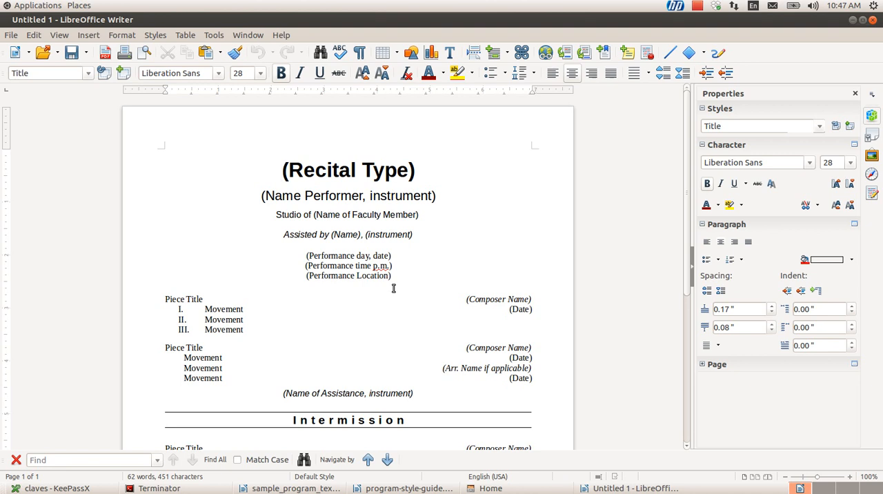
Replace all placeholder content in the new recital program document with the full text of sample_program_text.odt
key("Page_Down")
key("Page_Down")
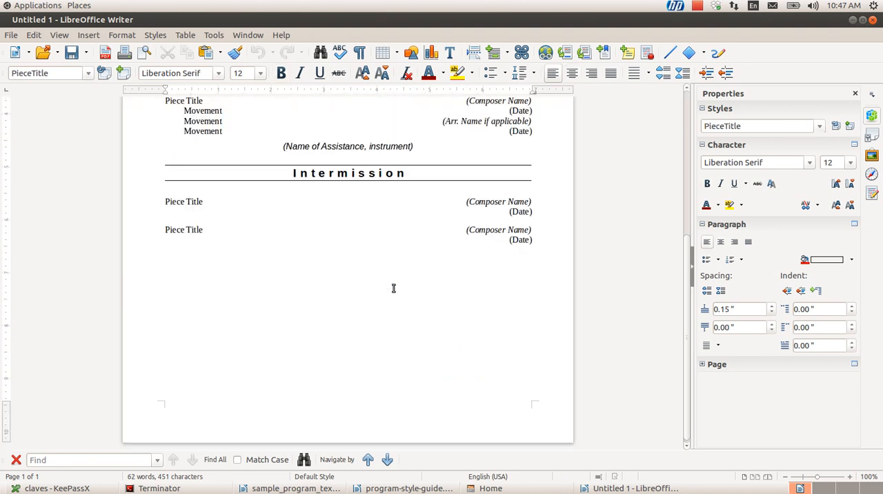
key("ctrl+Home")
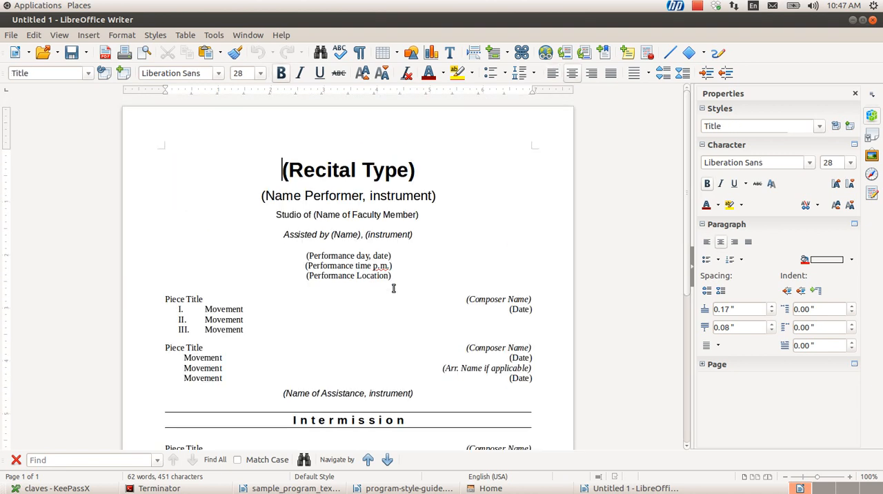
key("shift+Page_Down")
key("shift+Page_Down")
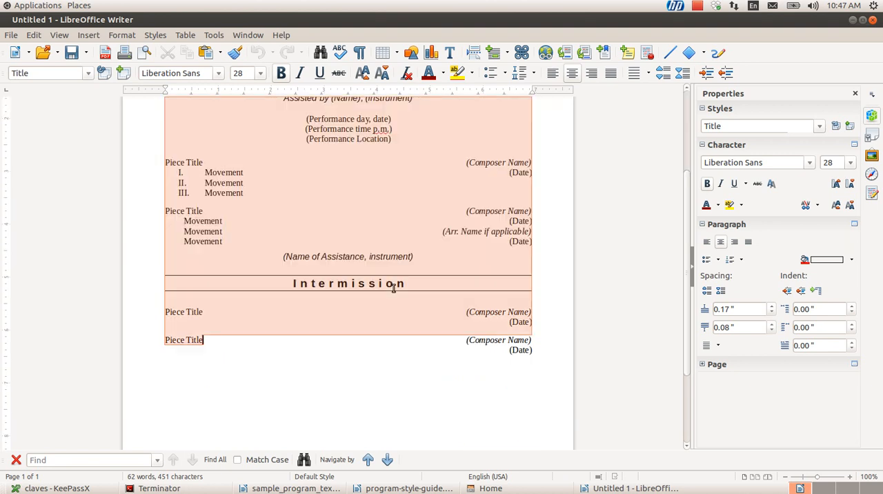
key("shift+End")
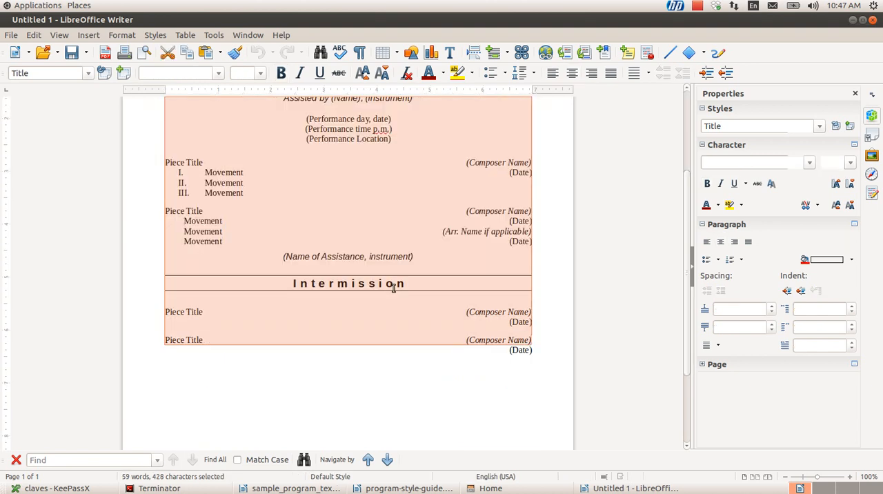
key("shift+Down")
key("alt+Tab")
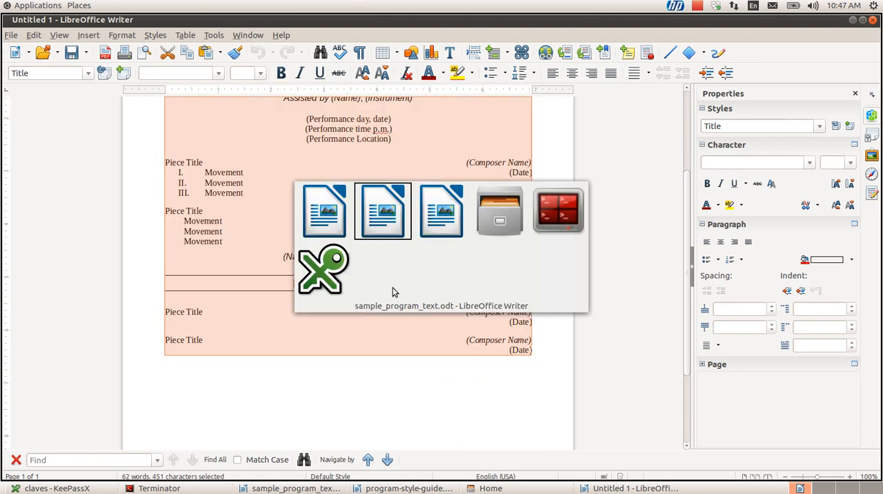
key("ctrl+a")
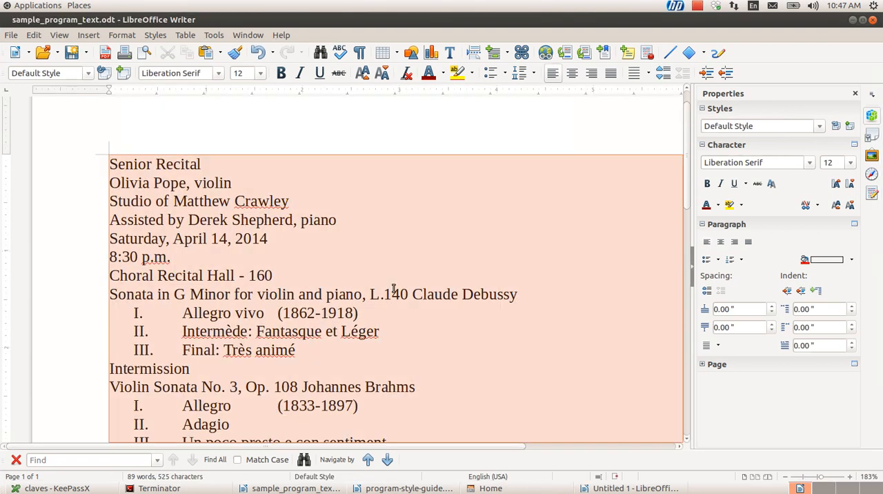
key("alt+Tab")
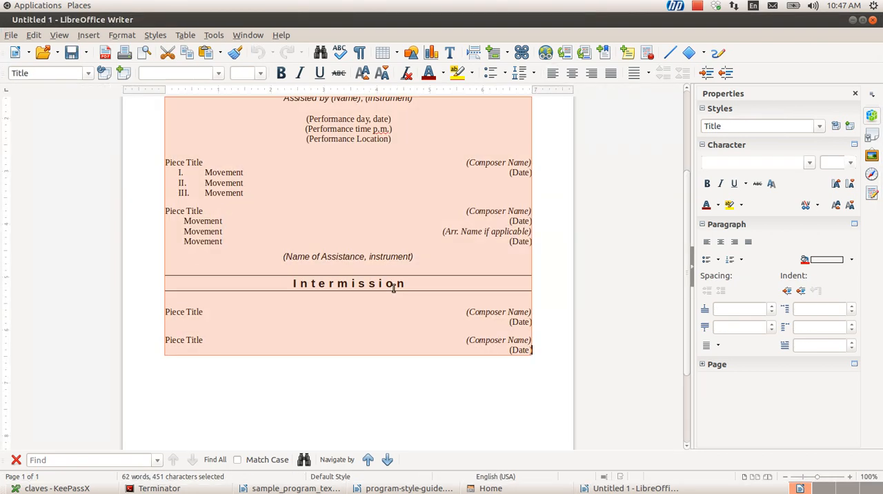
key("ctrl+v")
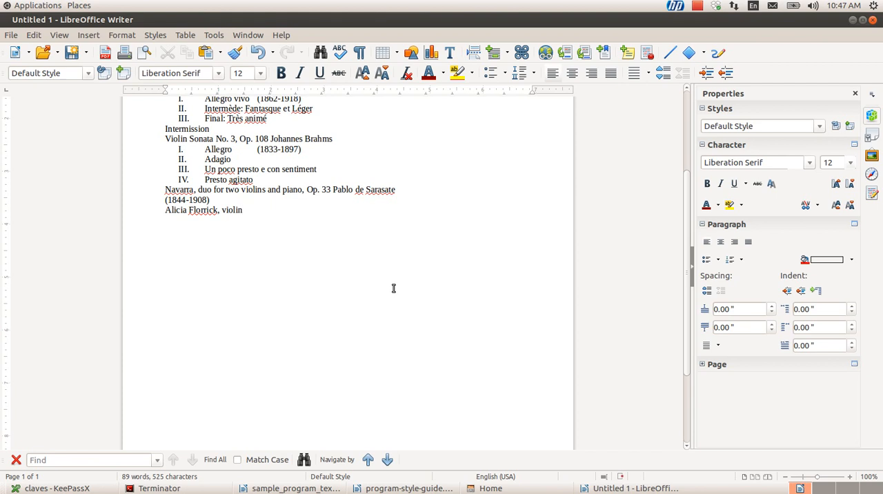
Place the cursor in the "Senior Recital" line and show the paragraph styles list
key("Up")
key("Up")
key("Up")
key("Up")
key("Up")
key("Up")
key("Up")
key("Up")
key("Up")
key("Up")
key("Up")
key("Up")
key("Up")
key("Up")
key("Up")
key("Up")
key("Up")
key("Up")
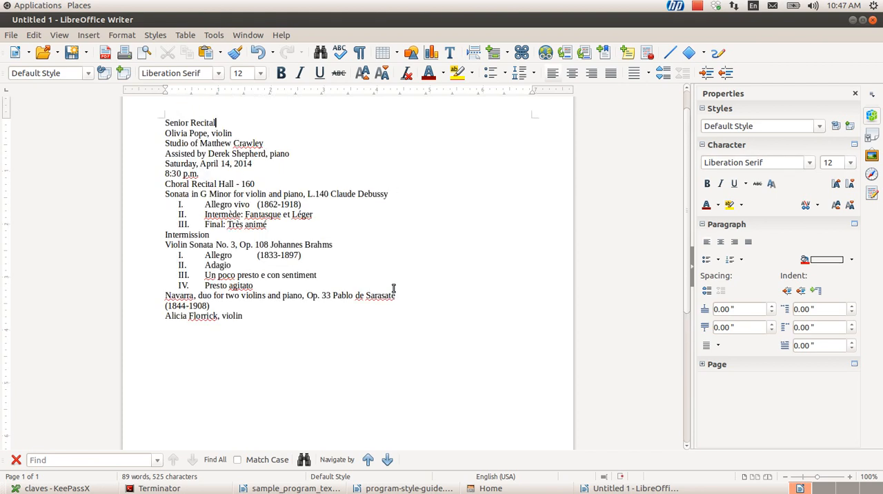
key("F11")
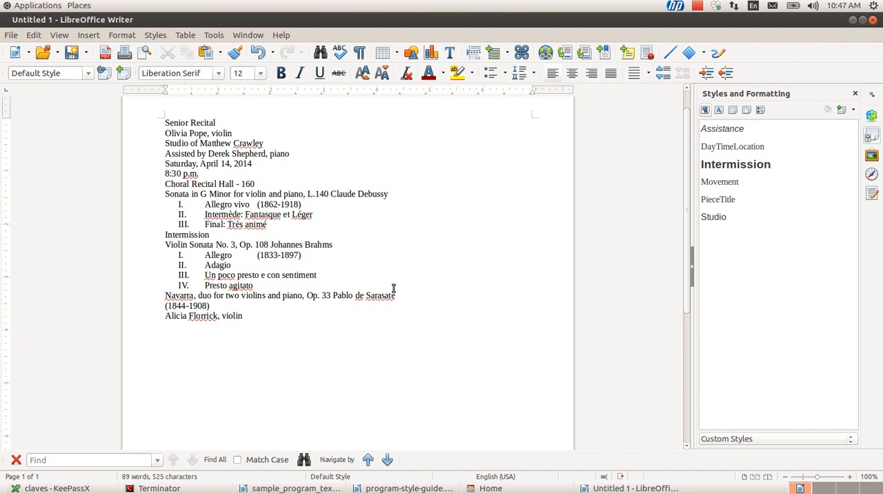
Examine the template's custom paragraph styles, from Assistance through Studio
left_click(736, 146)
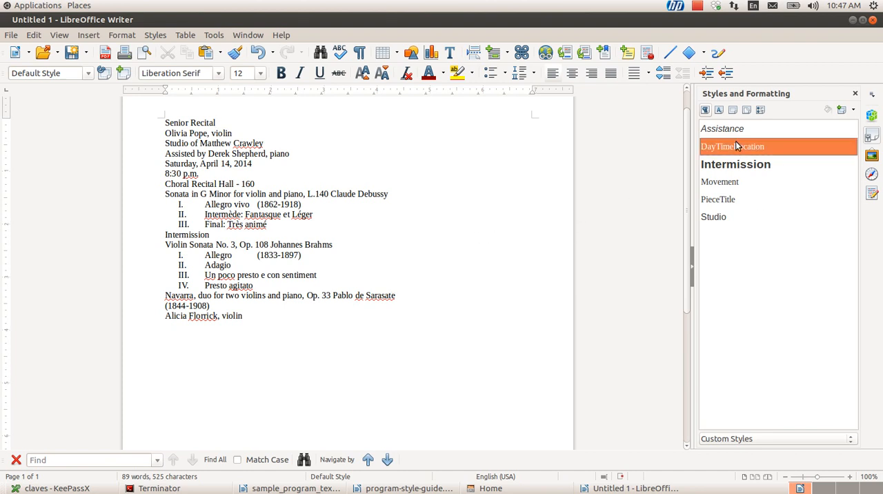
key("Up")
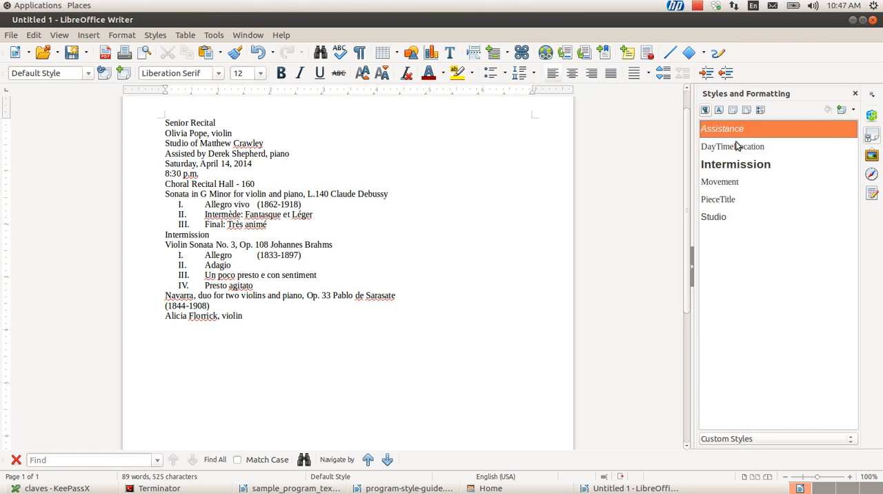
key("Down")
key("Down")
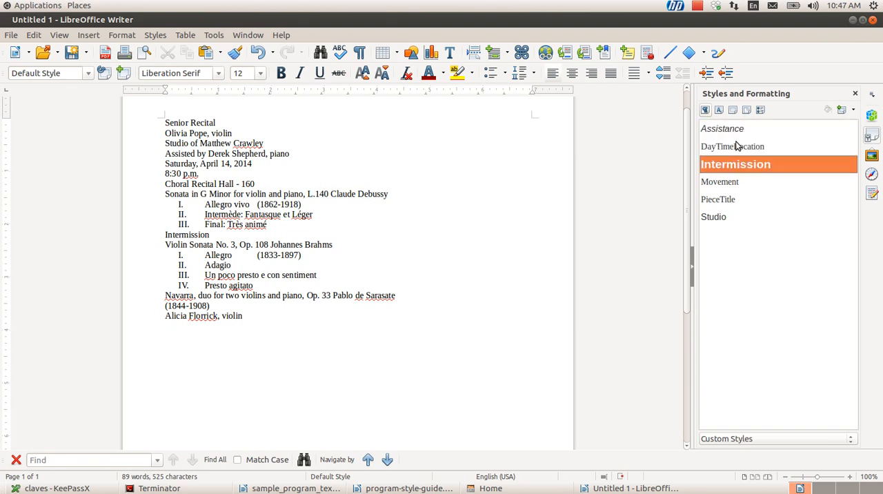
key("Up")
key("Down")
key("Down")
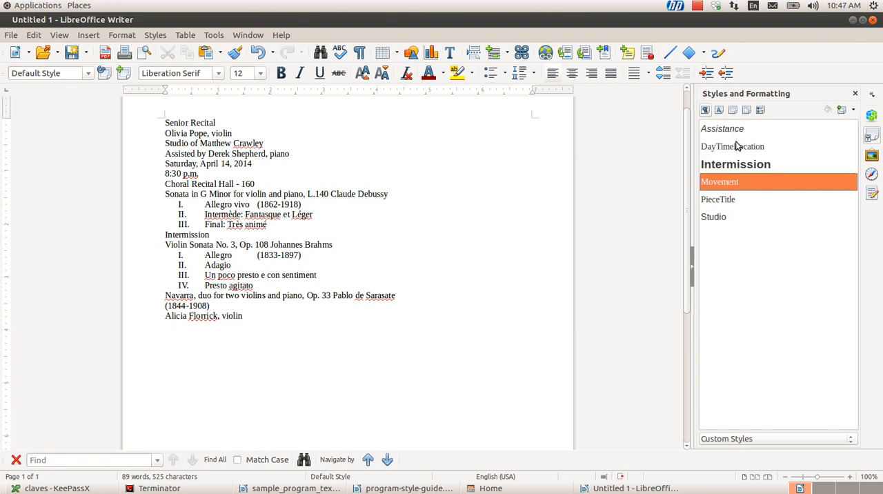
key("Down")
key("Down")
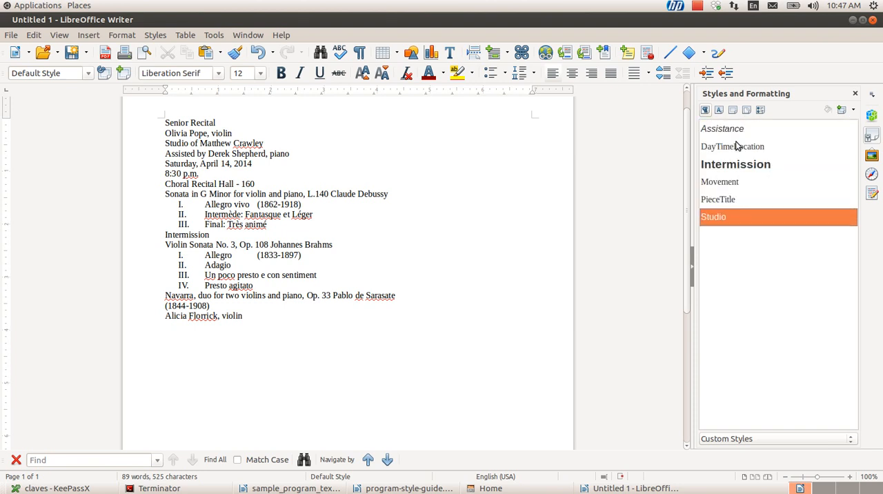
key("Up")
key("Up")
key("Up")
key("Up")
key("Up")
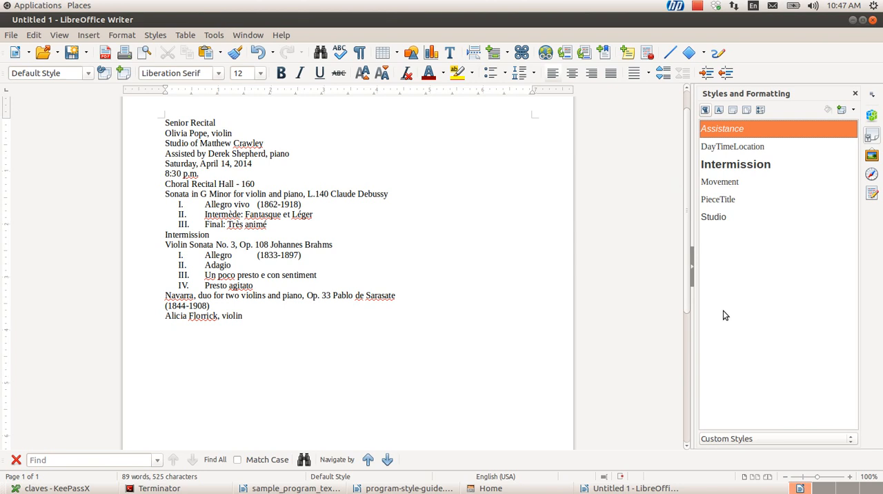
List all paragraph styles and apply the Title style to the "Senior Recital" line
left_click(765, 442)
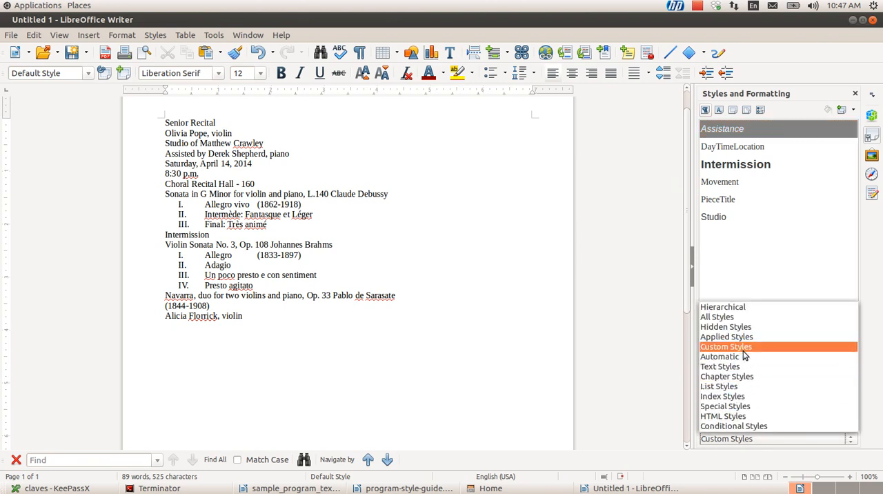
left_click(738, 318)
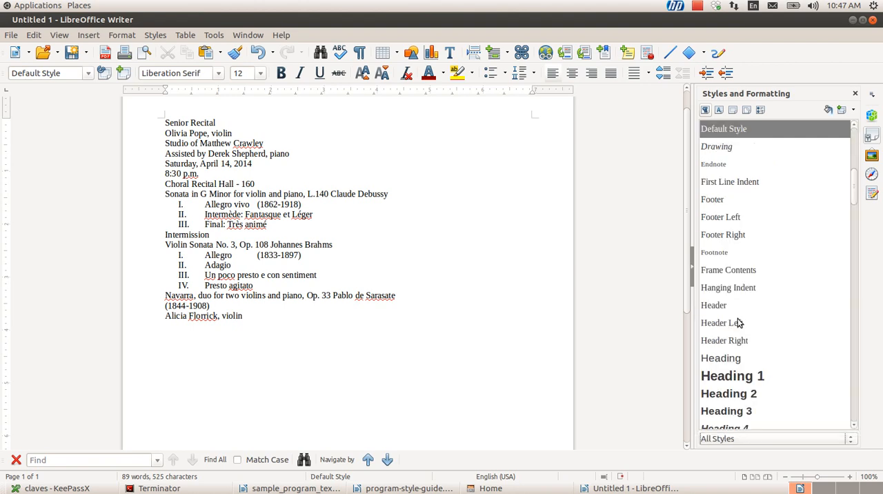
scroll(738, 322, "up", 5)
scroll(738, 322, "down", 15)
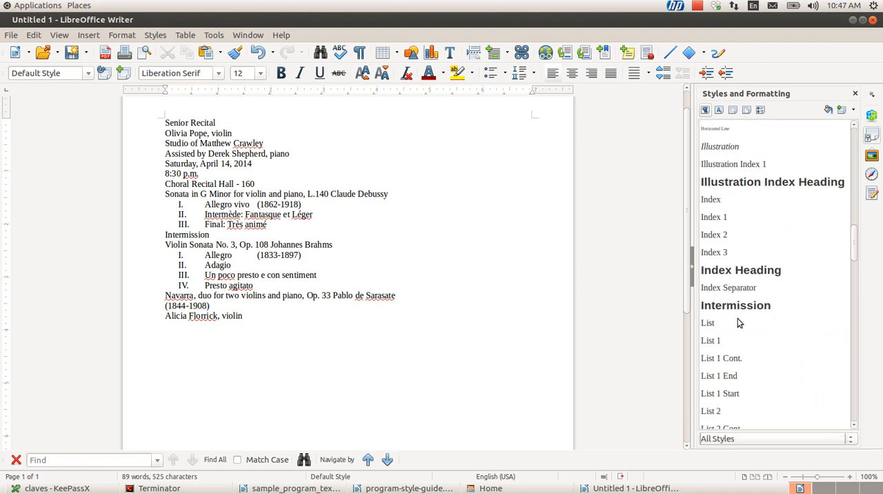
scroll(738, 322, "down", 15)
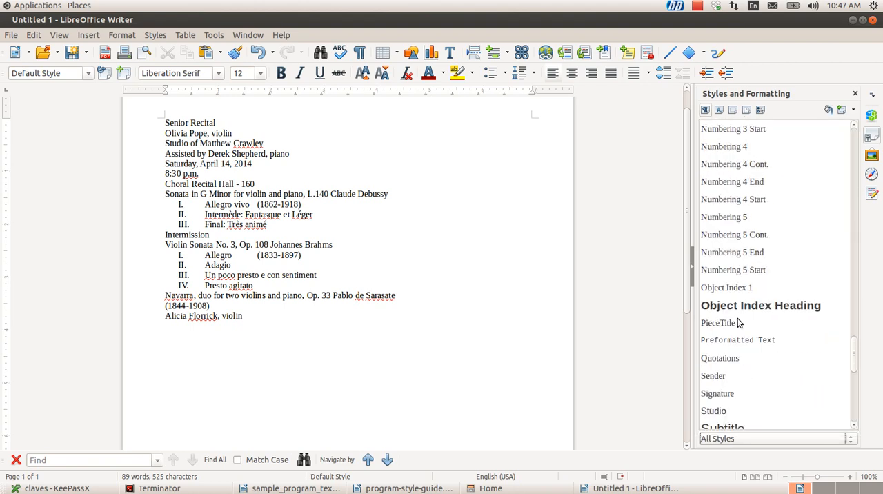
scroll(739, 322, "down", 6)
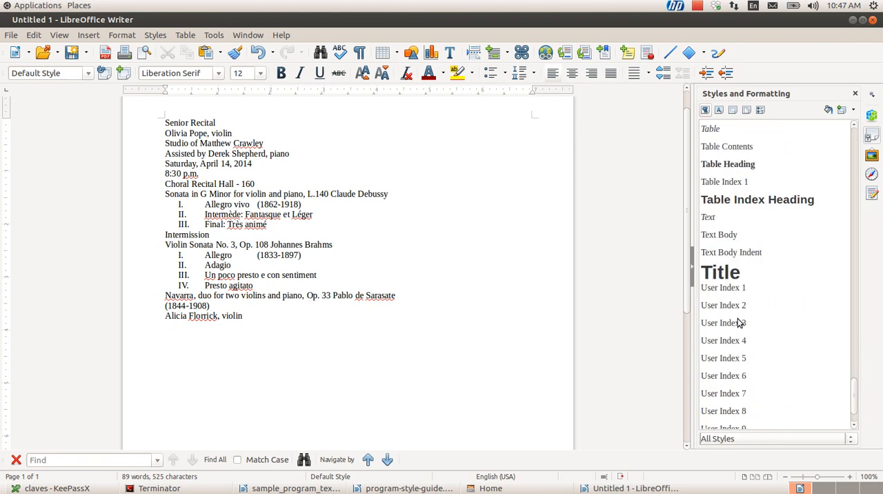
double_click(728, 267)
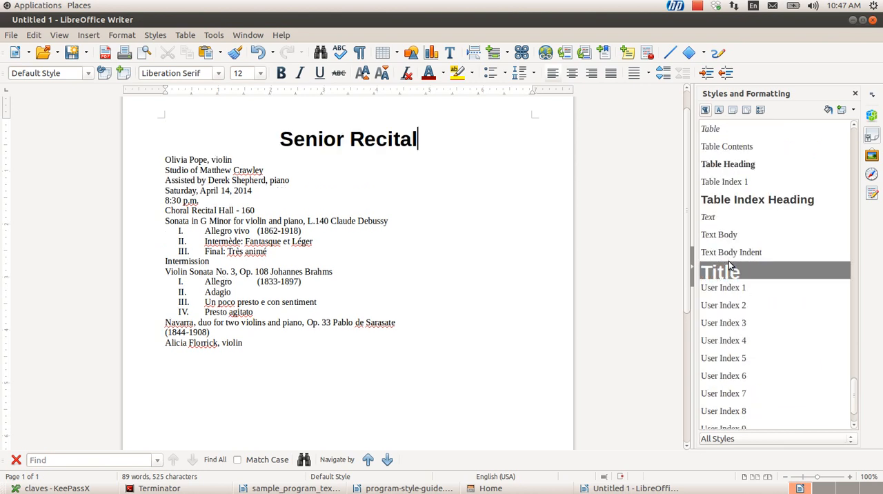
Apply the Subtitle paragraph style to the performer and instrument line below the title
left_click(427, 199)
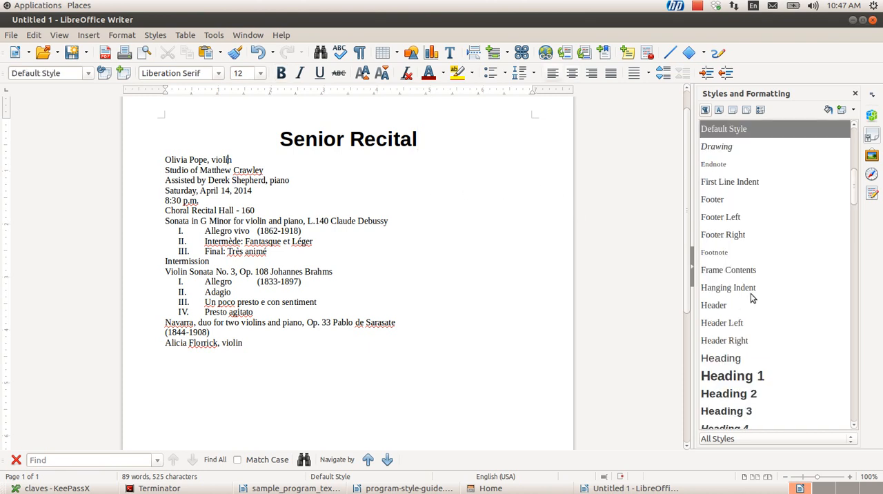
scroll(751, 297, "down", 8)
scroll(751, 297, "down", 15)
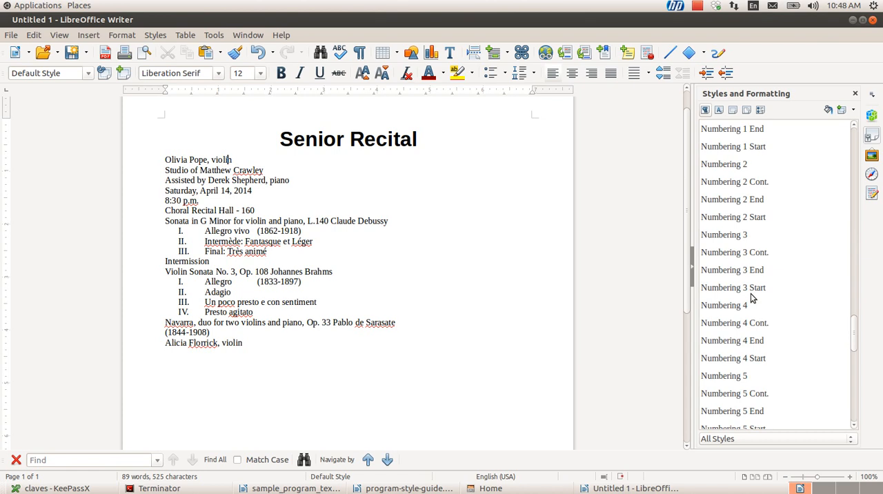
double_click(725, 272)
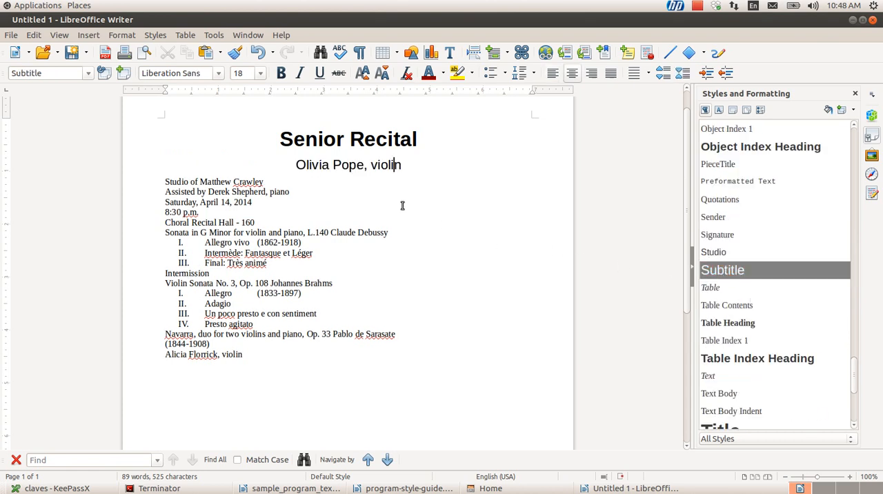
List only the custom paragraph styles and apply the Studio style to the "Studio of" line below the subtitle
key("Down")
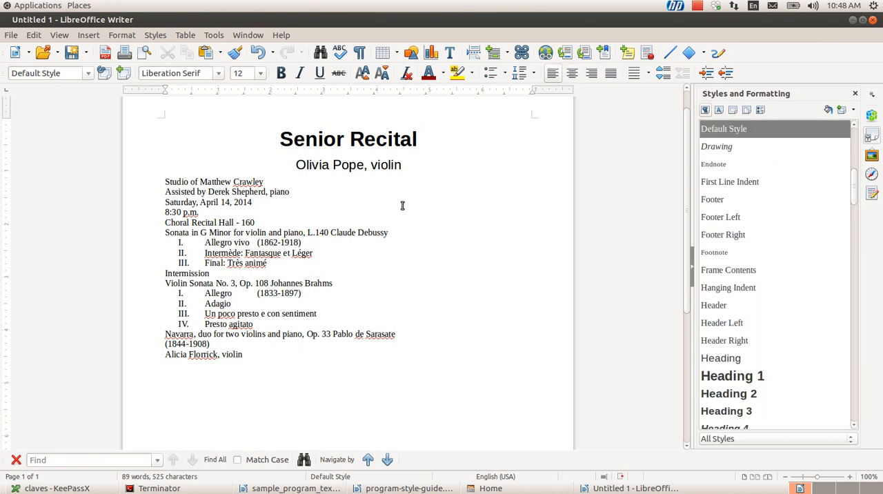
left_click(767, 436)
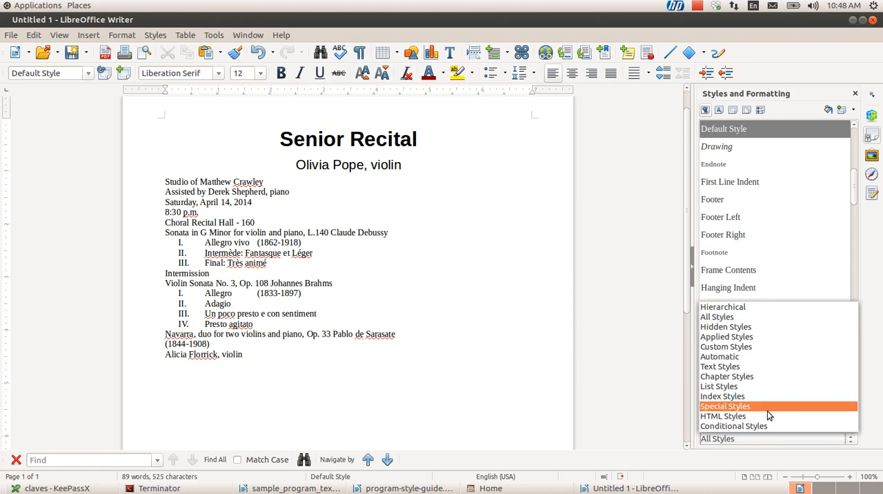
left_click(757, 347)
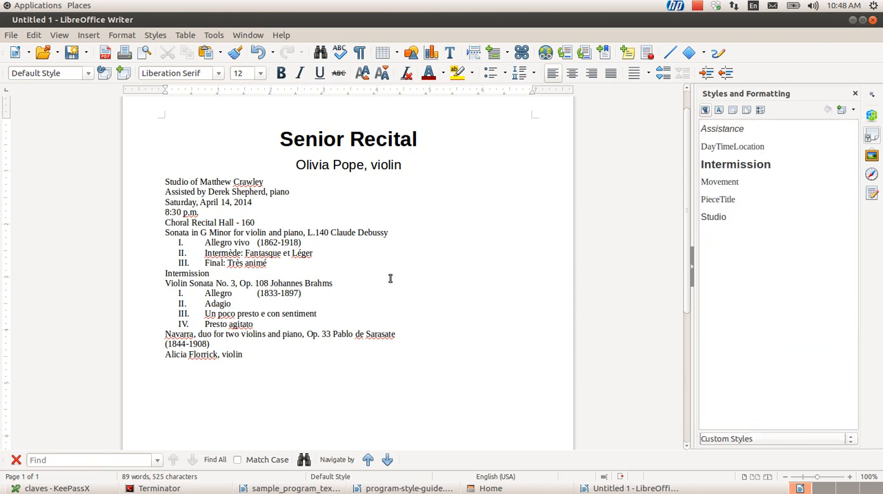
left_click(182, 182)
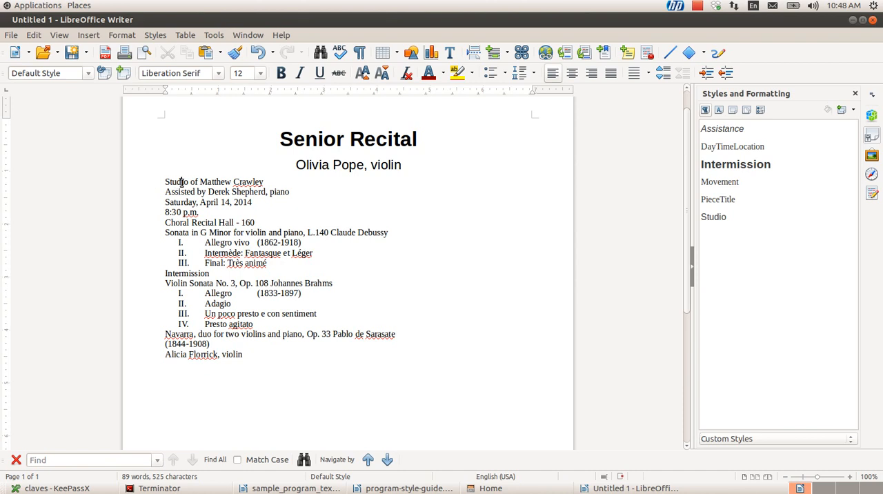
double_click(733, 218)
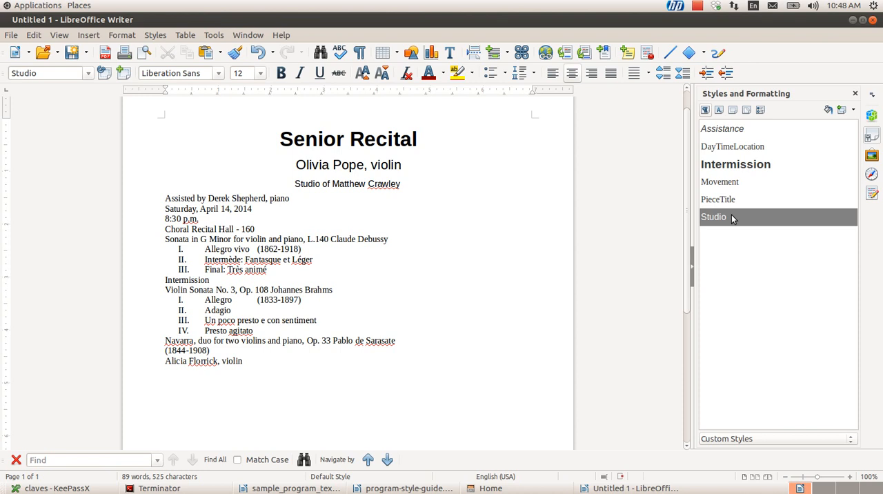
Examine the Studio style's inheritance, font, alignment, and indent and spacing settings, leaving the style unmodified
left_click(356, 164)
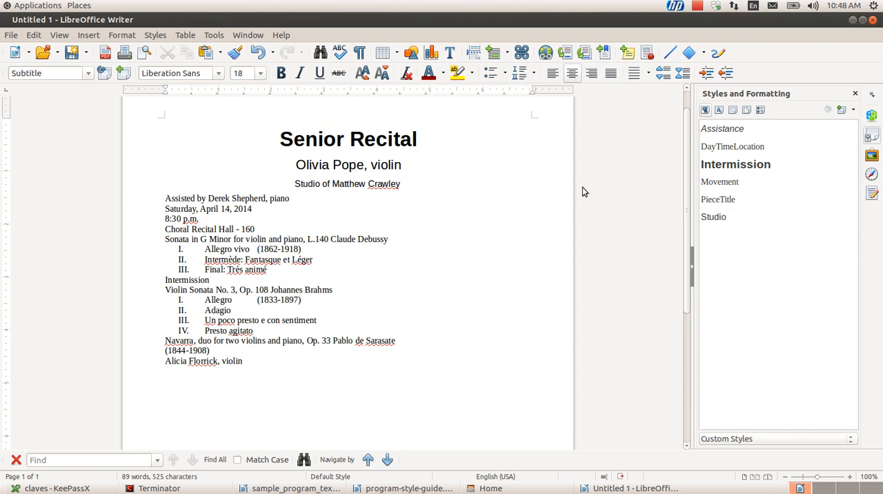
left_click(721, 218)
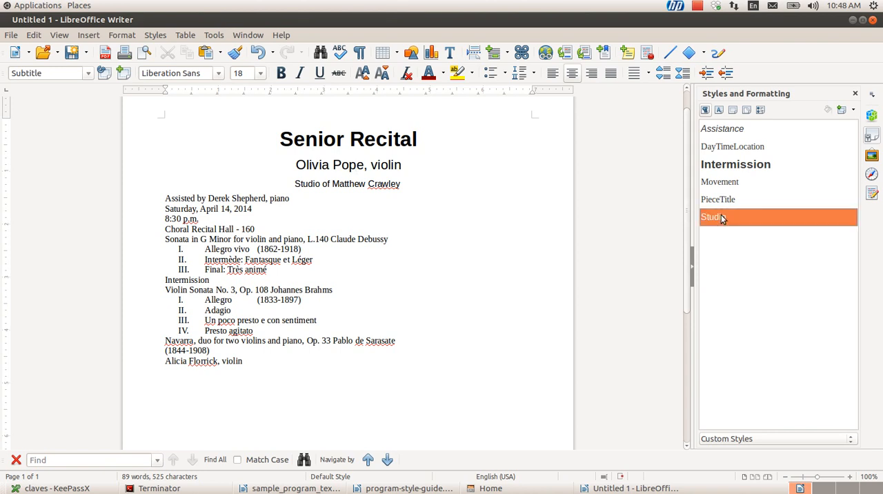
right_click(721, 218)
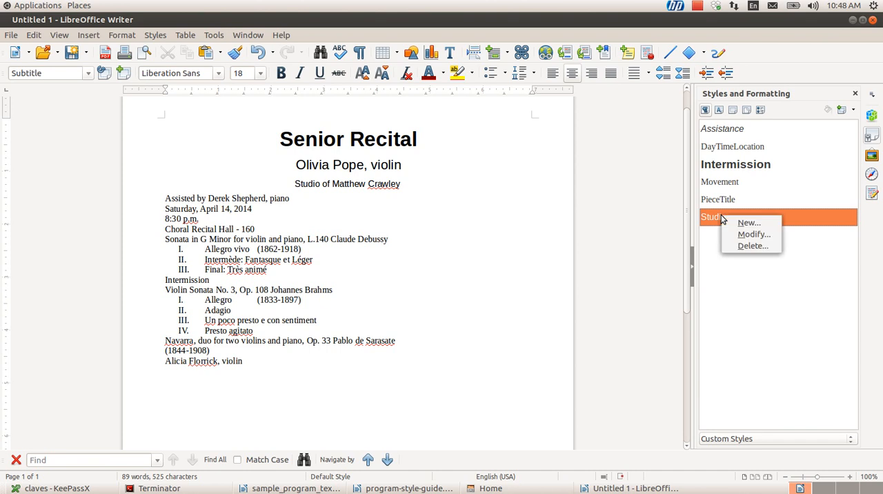
left_click(770, 235)
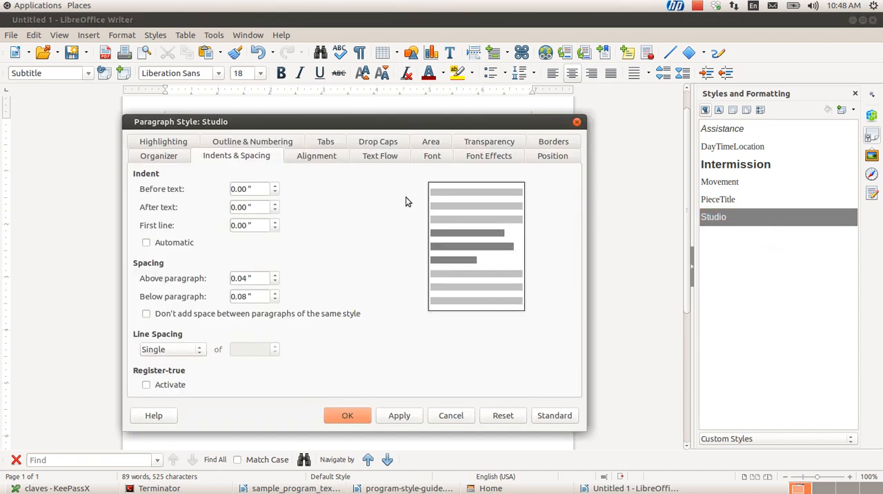
left_click(167, 157)
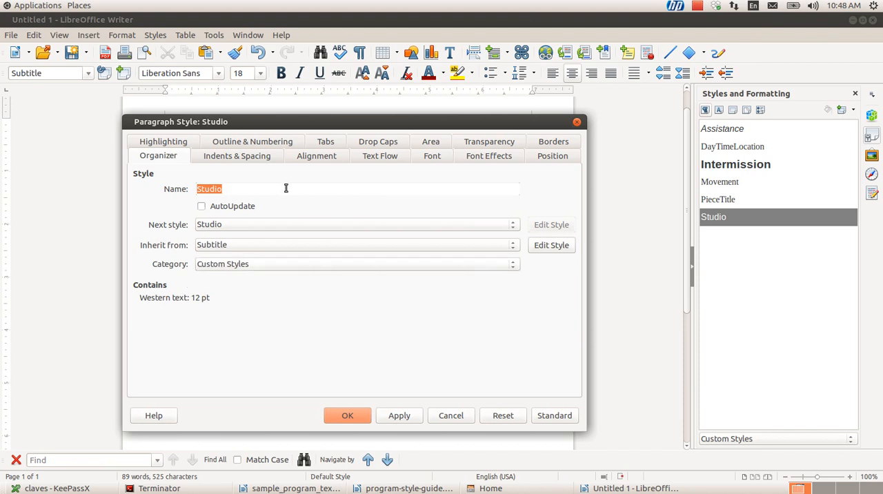
left_click(428, 158)
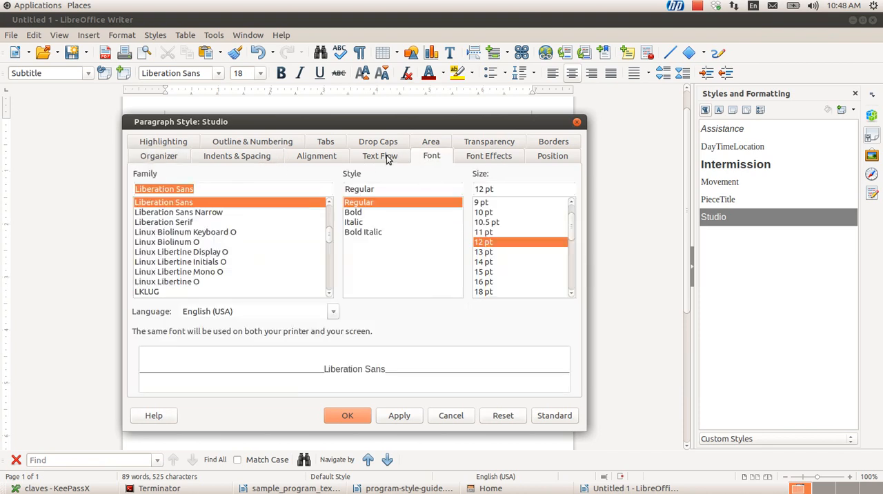
left_click(322, 157)
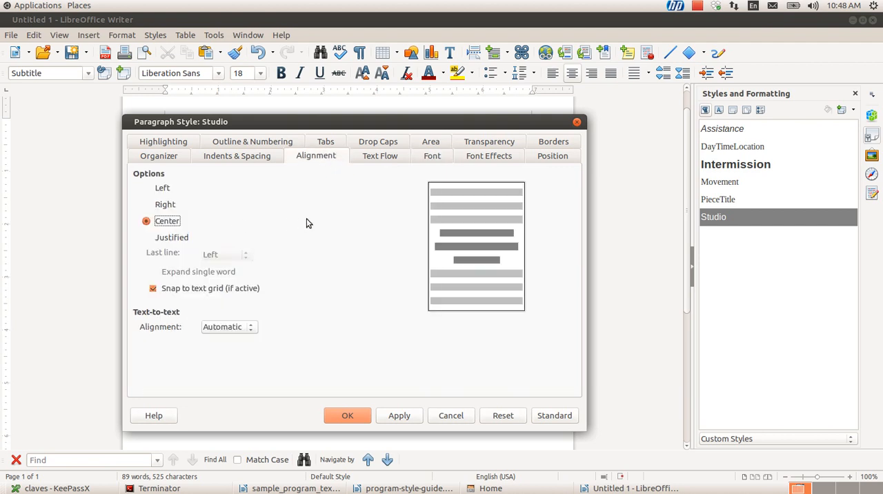
left_click(252, 164)
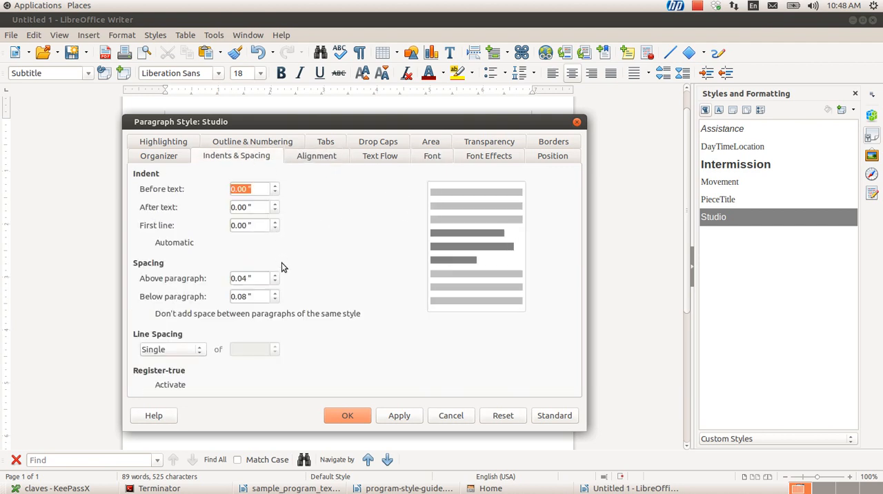
left_click(259, 279)
left_click(449, 416)
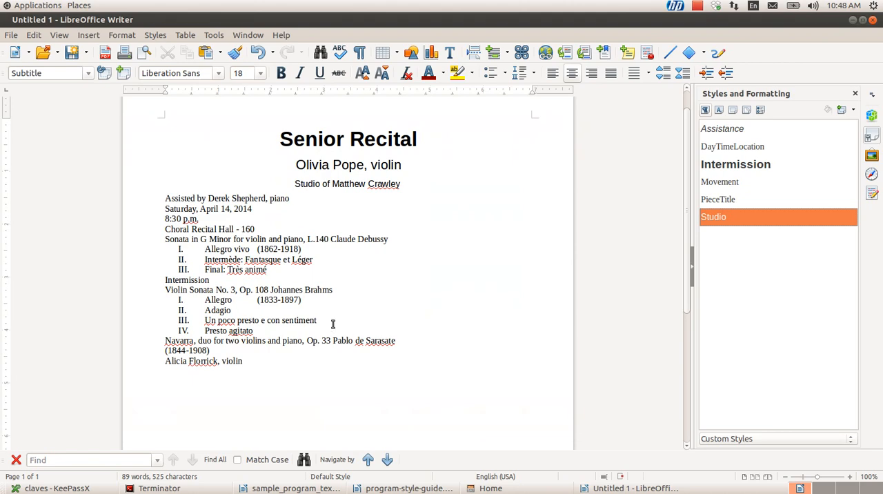
Switch to program-style-guide.docx and examine the blank lines above and below the "Assisted by" line
key("alt+Tab")
key("alt+Tab")
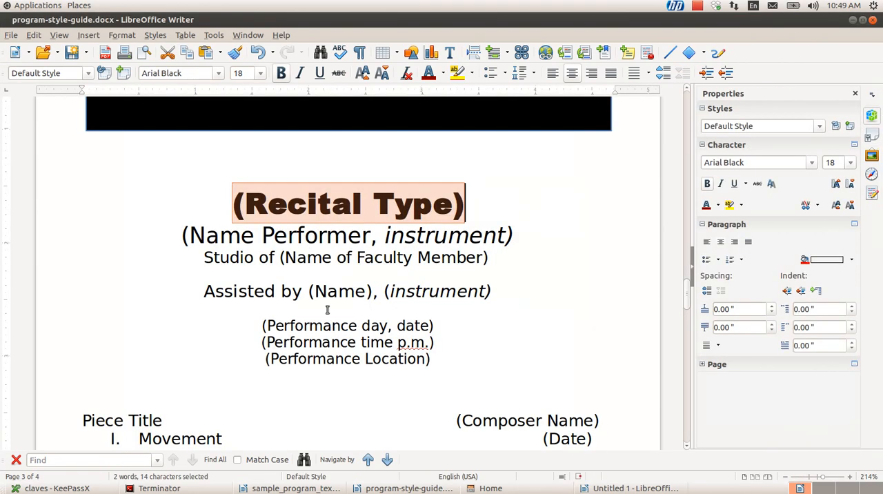
left_click(328, 310)
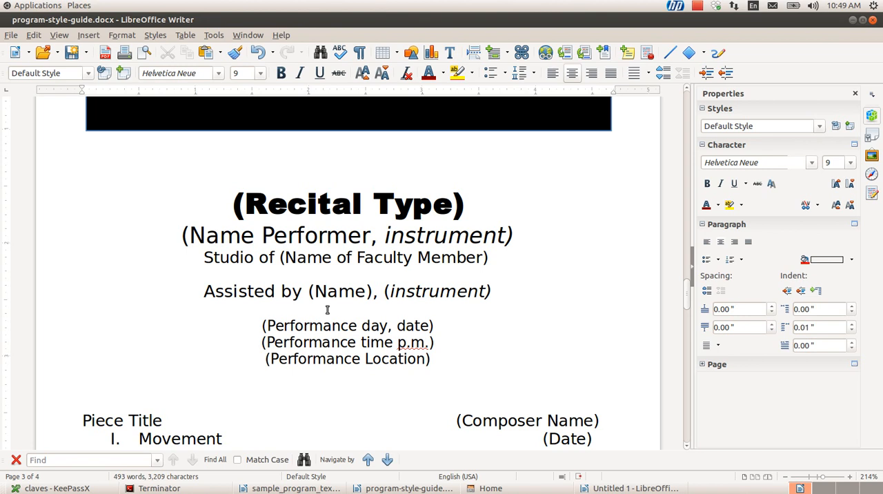
key("Up")
key("Up")
key("shift+Right")
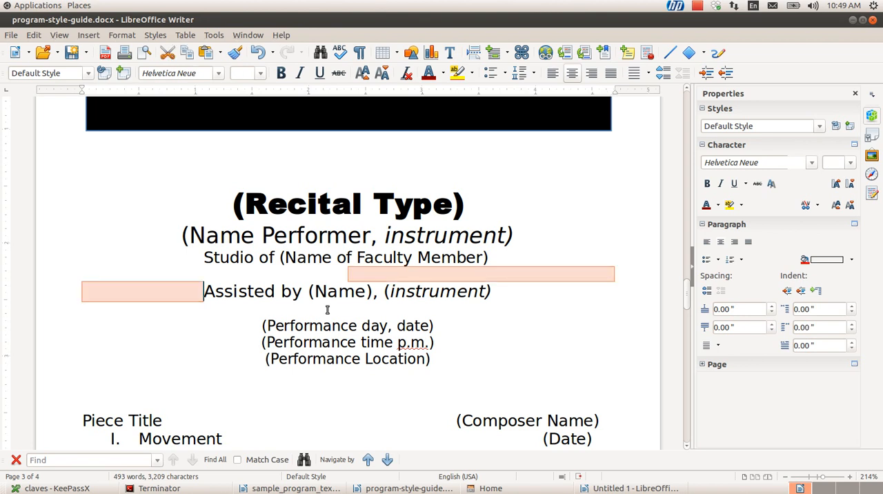
key("Left")
key("Down")
key("Down")
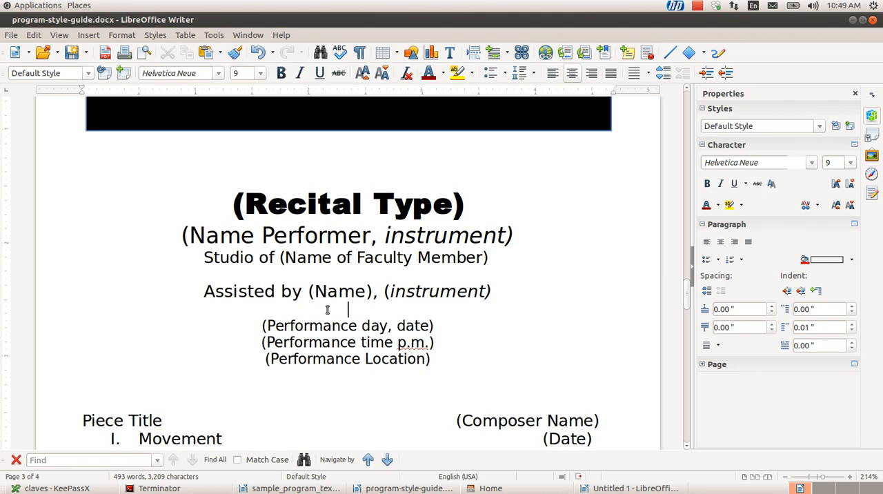
key("Down")
Return to the Untitled 1 document and apply the Assistance paragraph style to the "Assisted by" line
key("alt+Tab")
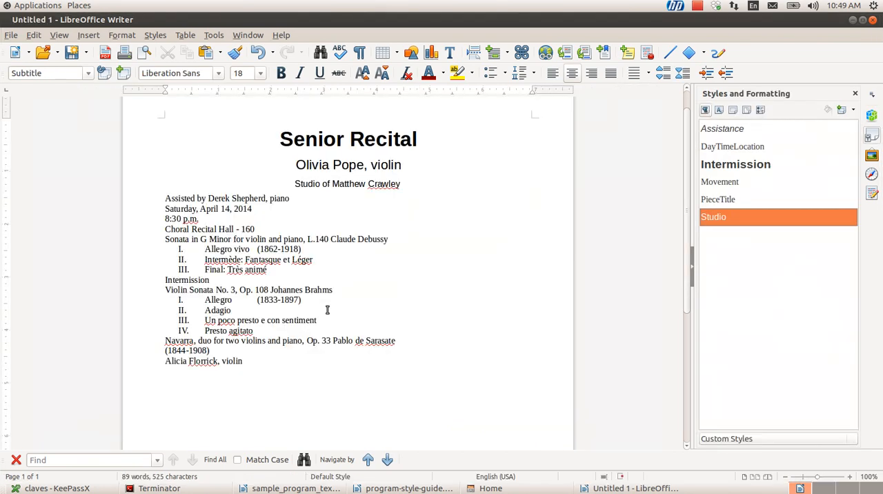
key("Up")
key("Up")
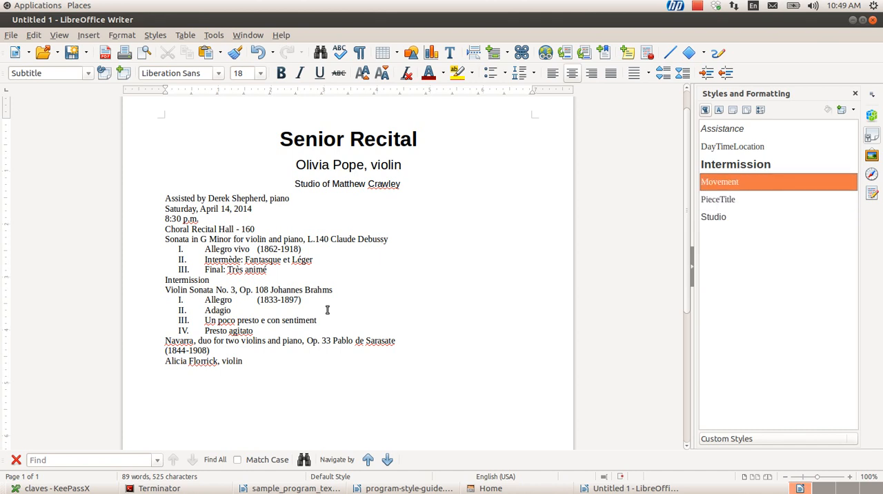
left_click(191, 200)
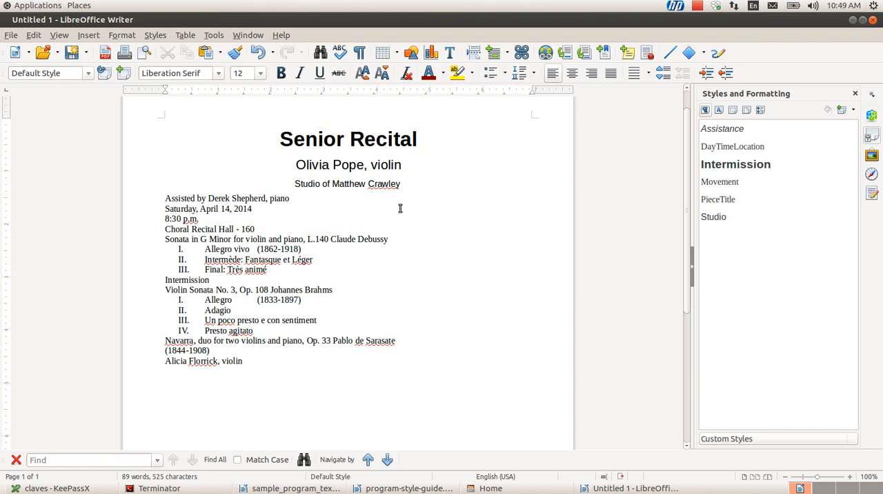
double_click(715, 130)
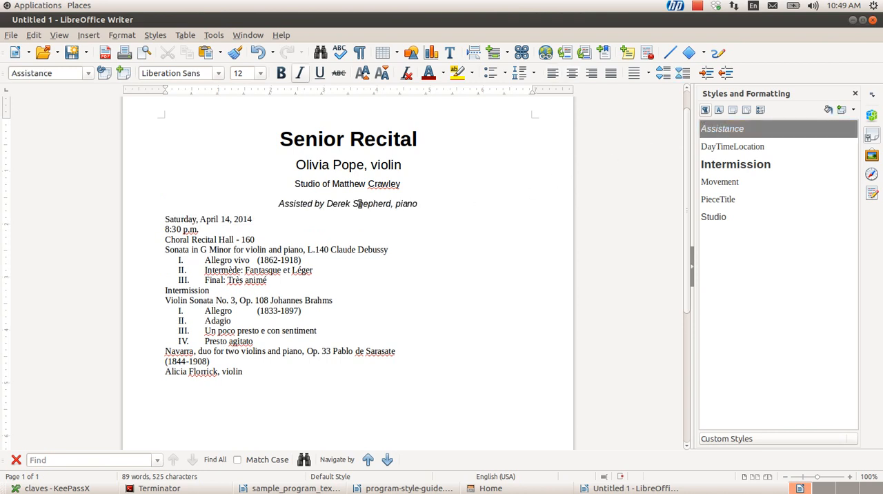
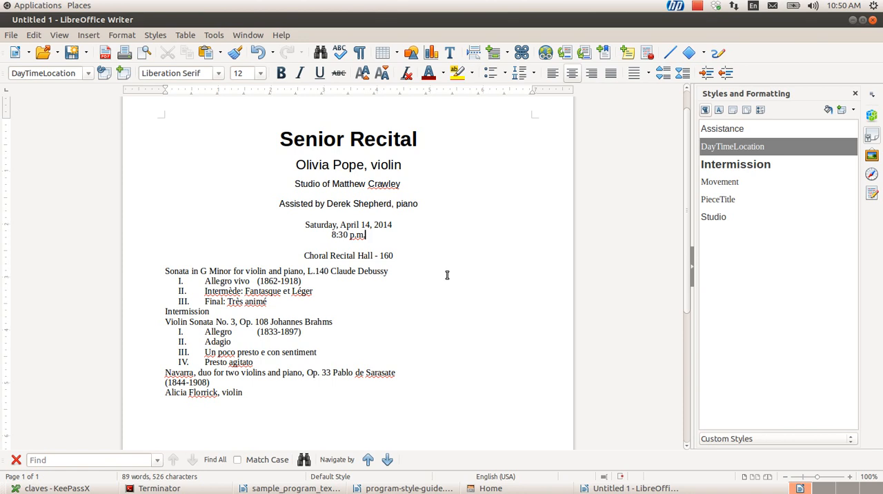
Remove the blank gap between the "8:30 p.m." and "Choral Recital Hall - 160" lines, keeping each on its own consecutive line
key("Delete")
key("Delete")
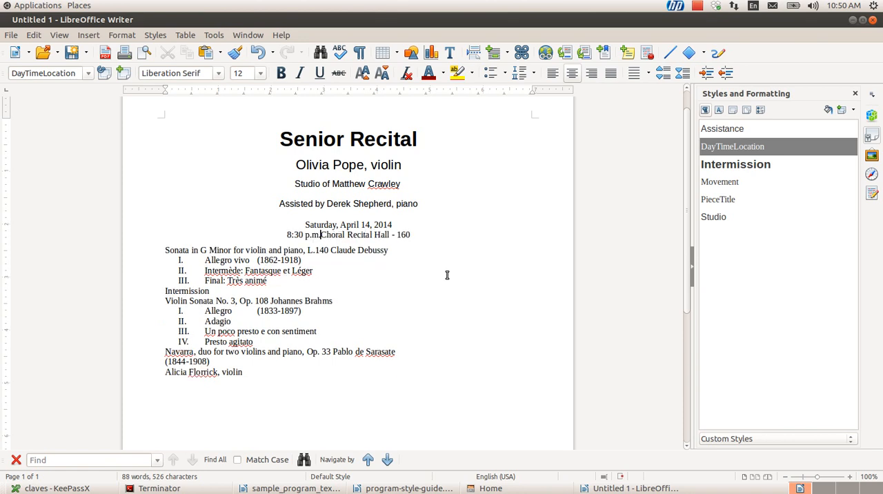
key("Return")
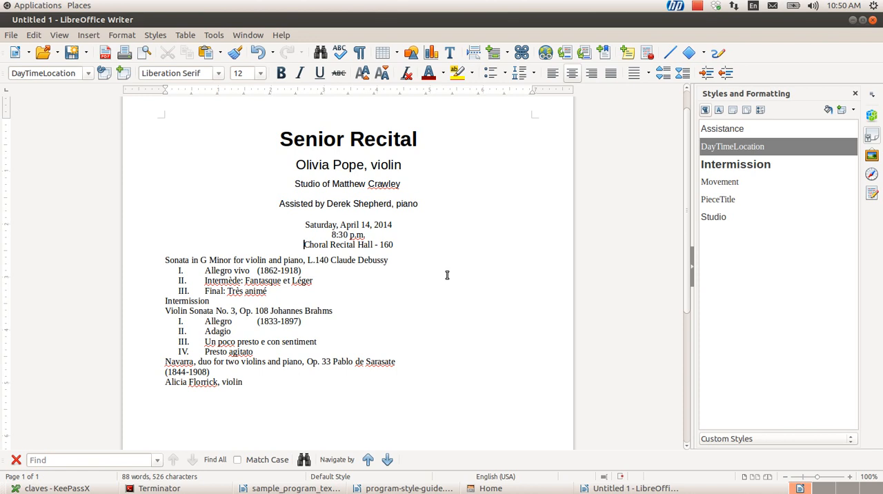
key("Left")
key("Up")
key("Down")
key("Down")
key("End")
key("Down")
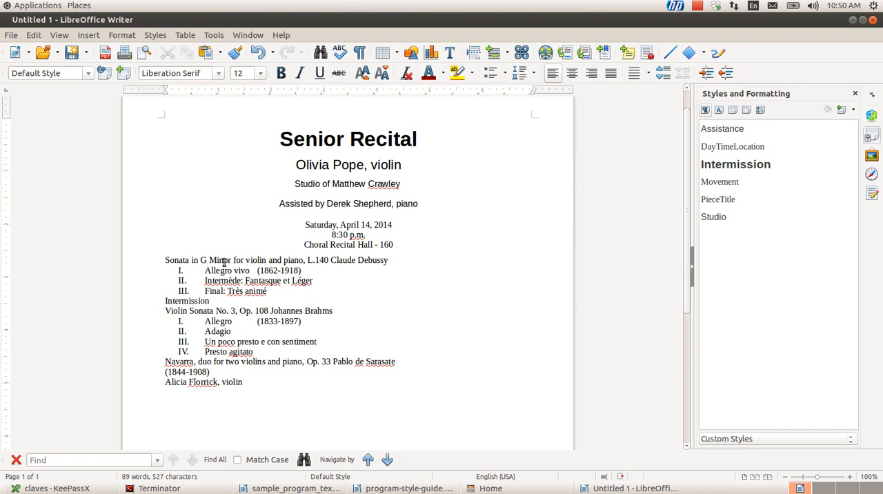
Apply the PieceTitle style to the "Sonata in G Minor" line and the Movement style to its three movement lines
left_click(223, 262)
double_click(725, 201)
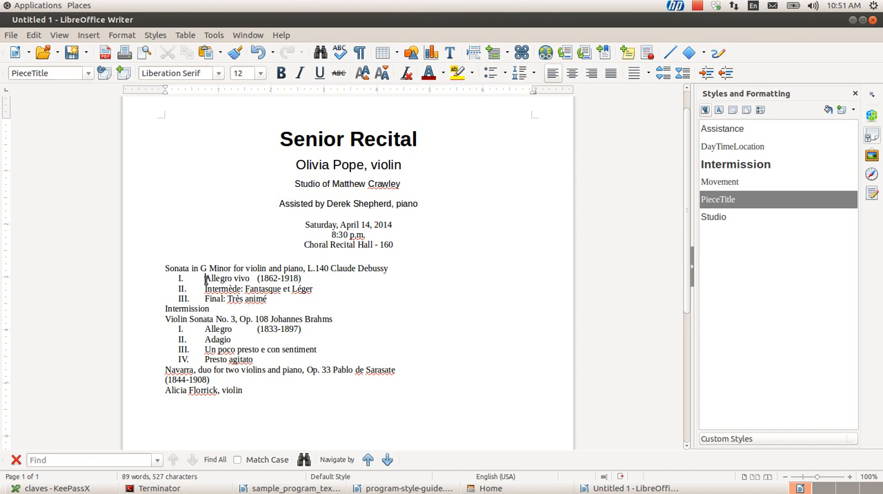
left_click(205, 280)
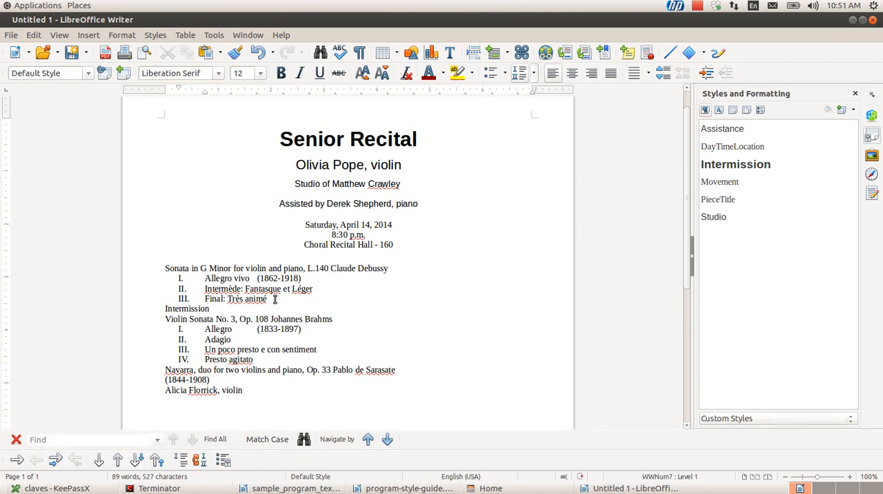
left_click(275, 299, "shift")
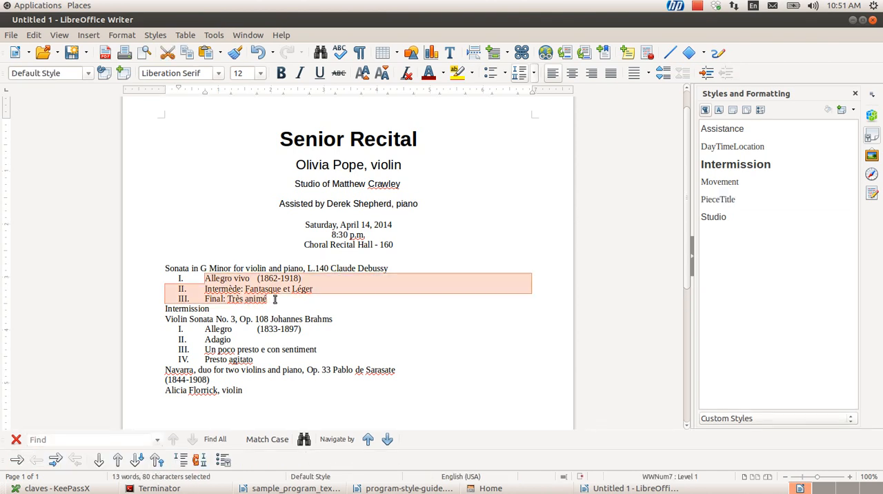
double_click(724, 185)
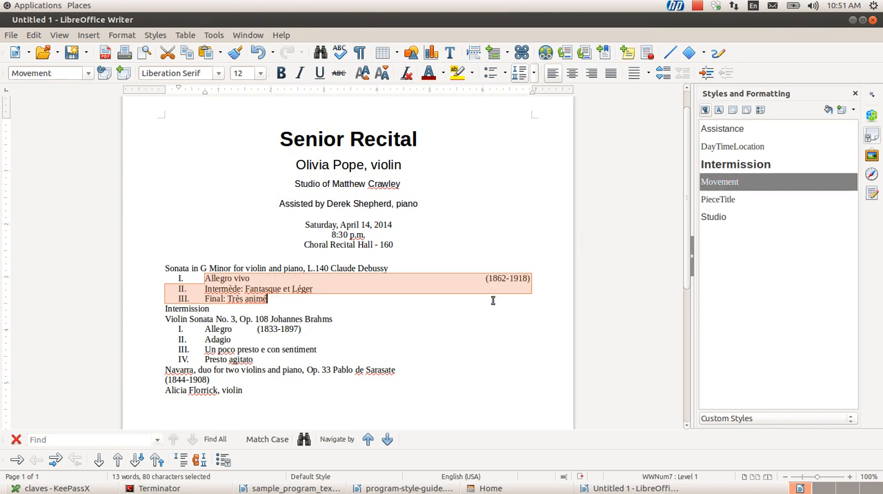
Delete the tab between "Allegro vivo" and "(1862-1918)" and reinsert it
left_click(458, 280)
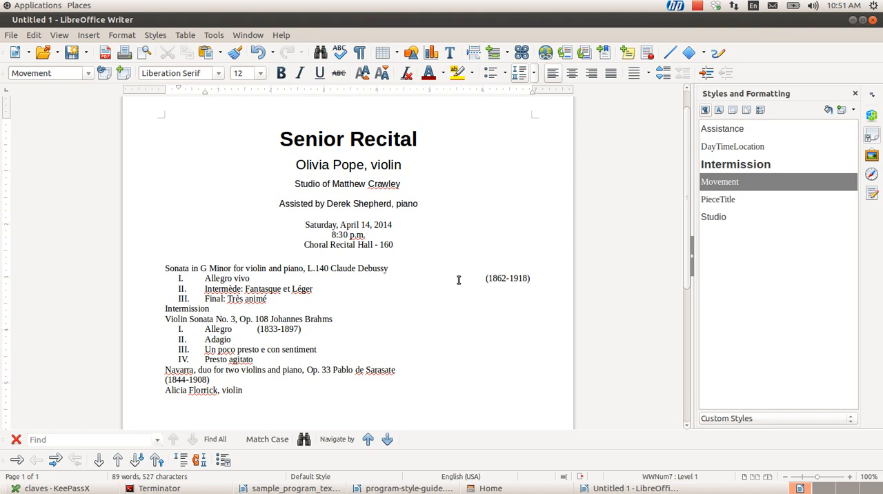
key("BackSpace")
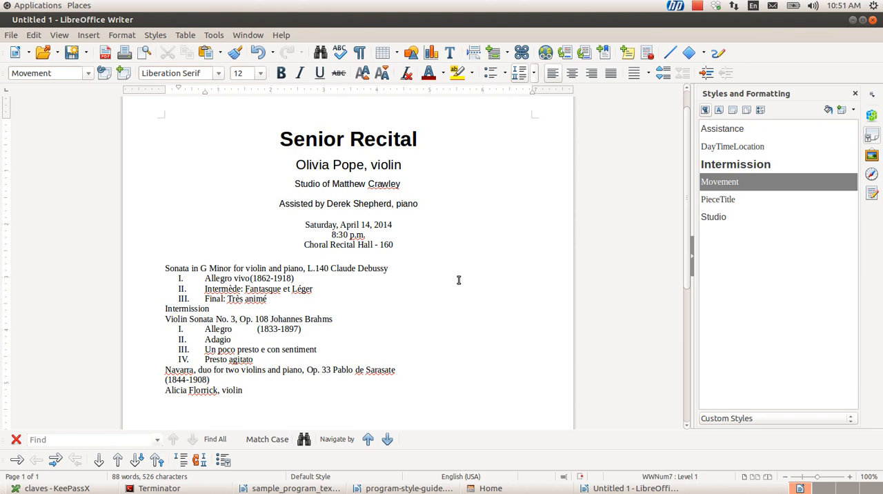
key("Tab")
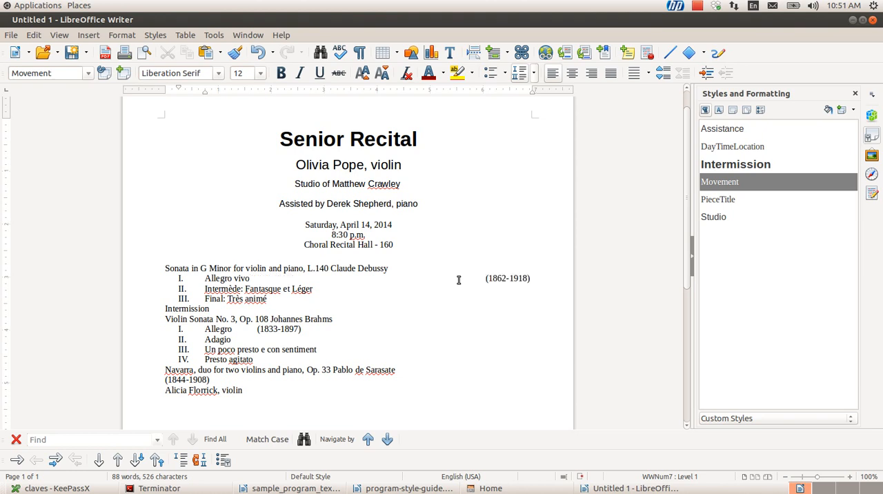
Try to align "Claude Debussy" to the right margin with spaces, and delete all the spacing after "L.140"
key("Up")
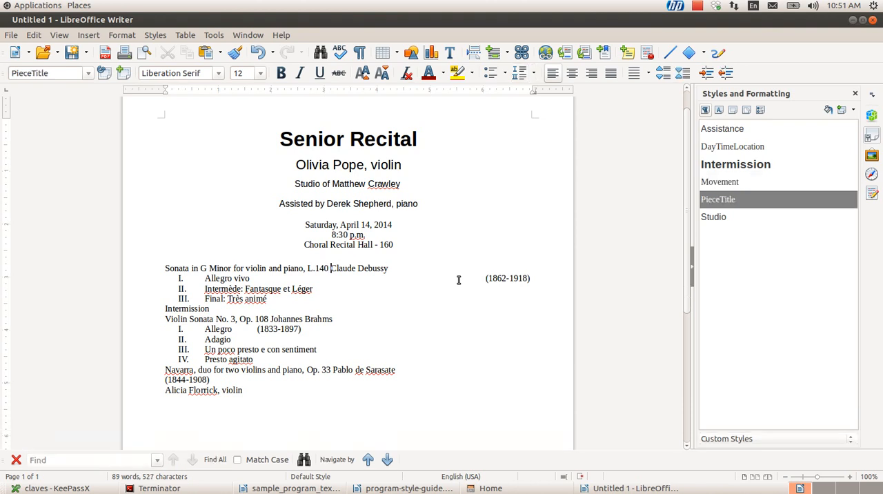
key("BackSpace")
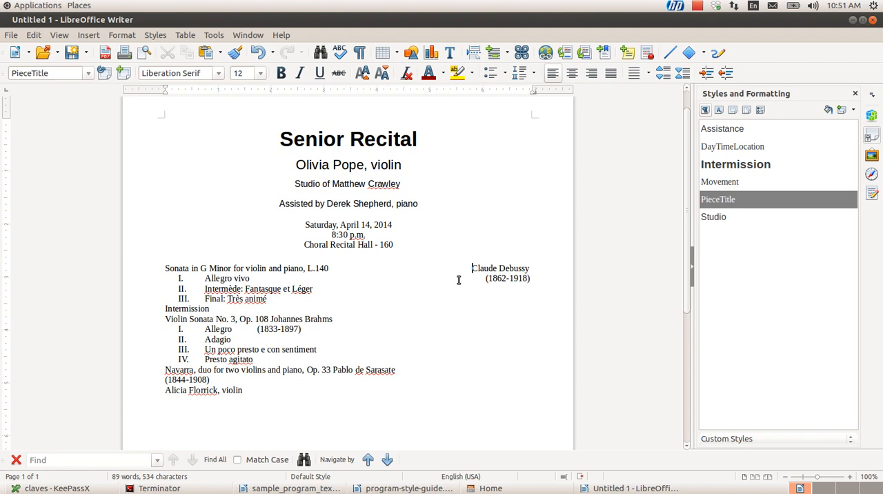
key("BackSpace")
key("ctrl+shift+Left")
key("shift+Right")
key("shift+Right")
key("shift+Right")
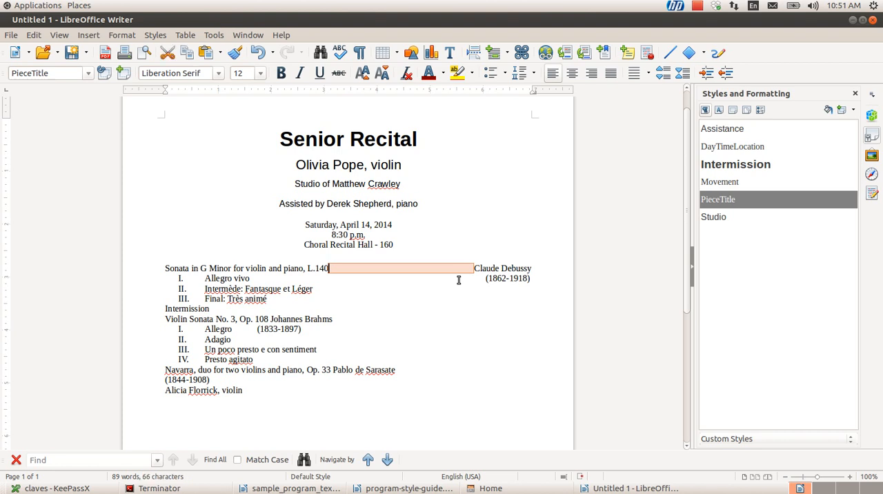
key("BackSpace")
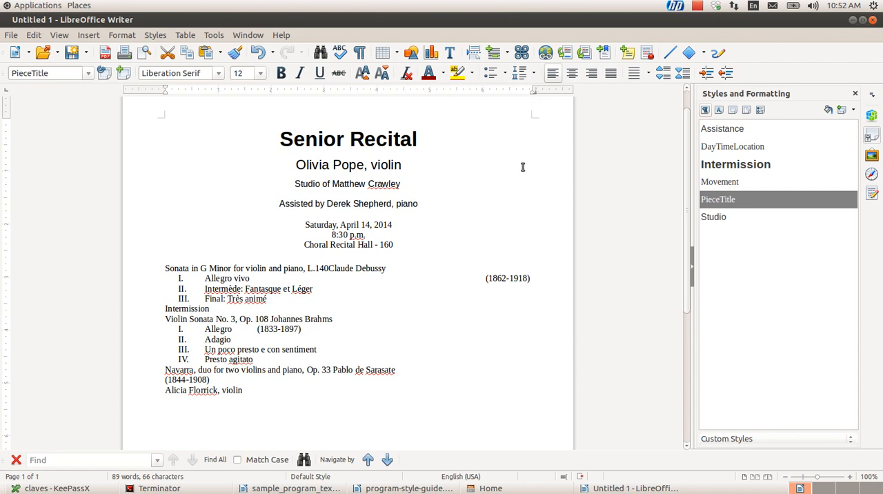
Check the PieceTitle style's tab stop settings and insert a tab between "L.140" and "Claude Debussy"
right_click(716, 201)
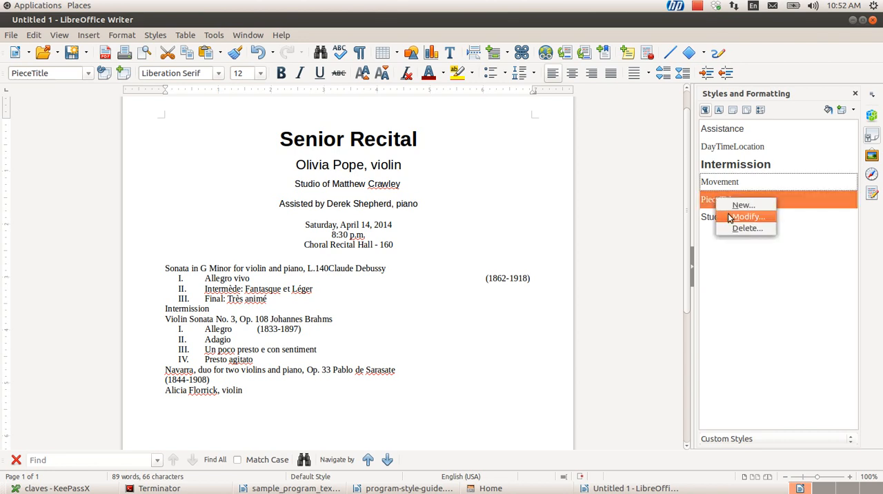
left_click(738, 218)
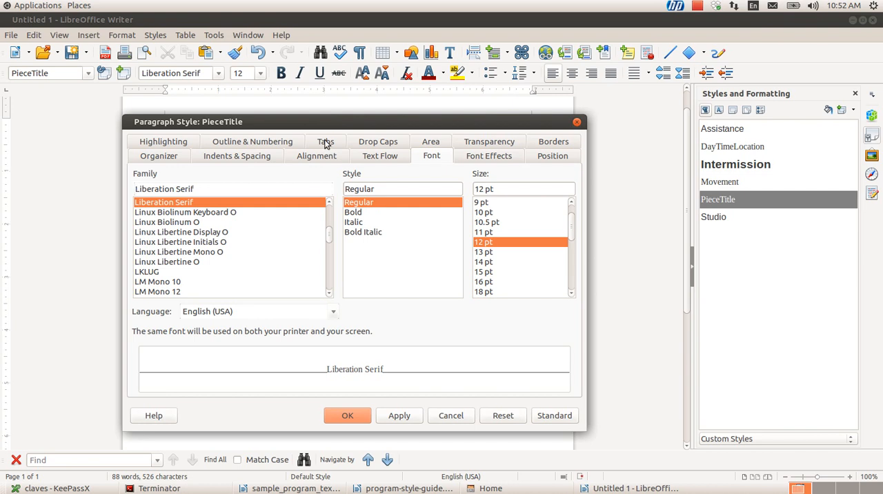
left_click(325, 141)
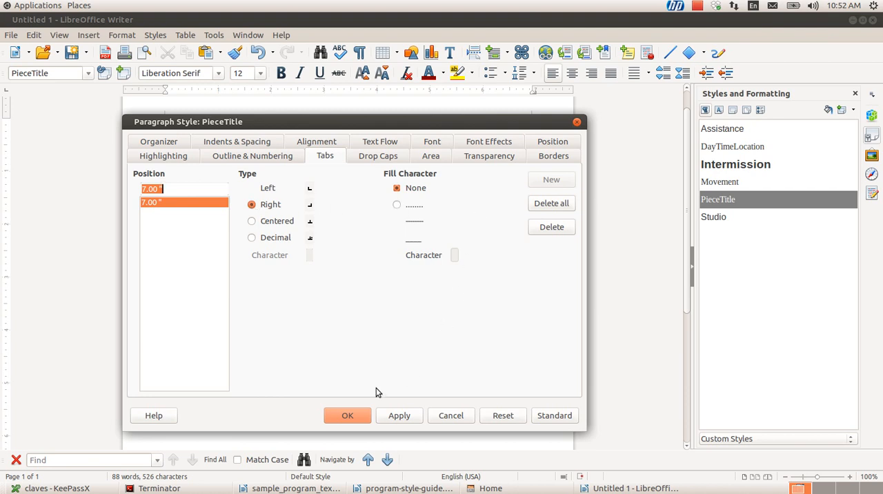
left_click(348, 416)
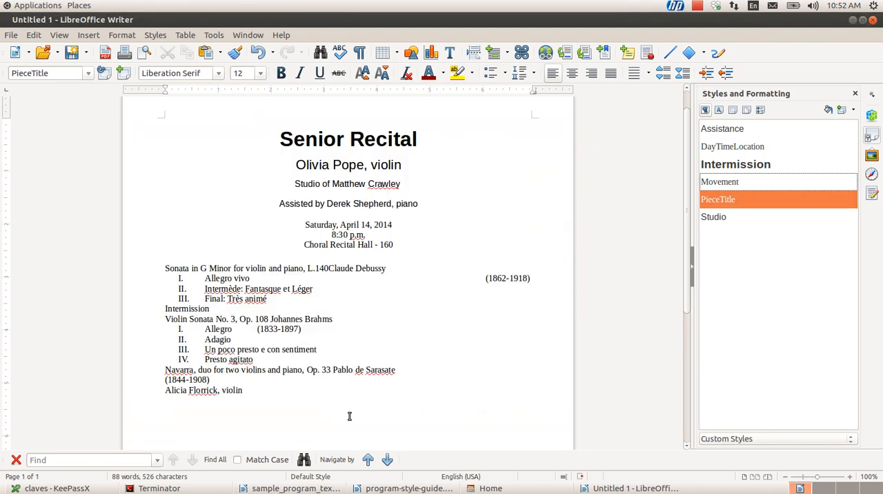
left_click(329, 268)
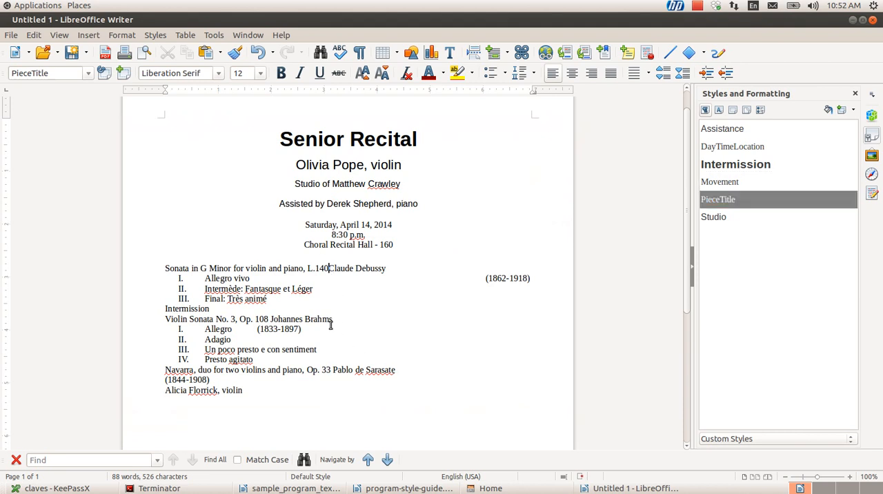
key("Tab")
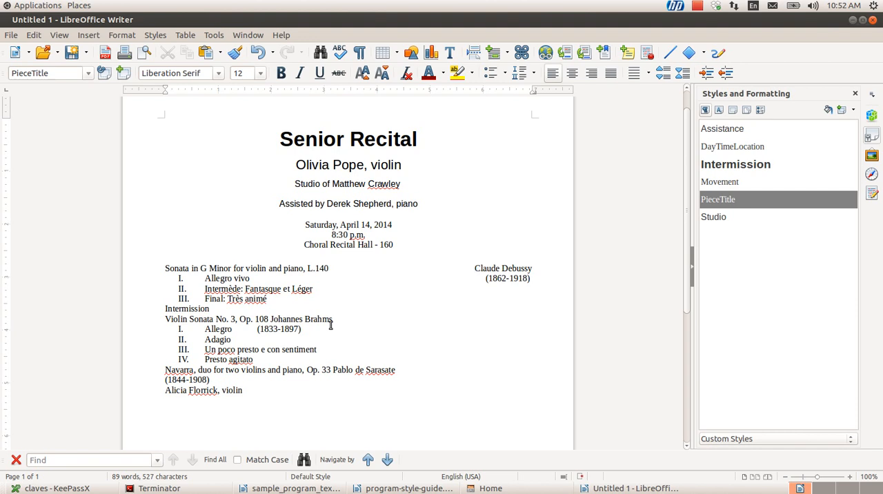
Try adding the word "Frenchman" beside the composer's name on the sonata line, and delete it
key("shift+Right")
key("Right")
type("Frenchman")
key("BackSpace")
key("BackSpace")
key("BackSpace")
key("BackSpace")
key("BackSpace")
key("BackSpace")
key("BackSpace")
key("BackSpace")
key("BackSpace")
key("BackSpace")
key("Up")
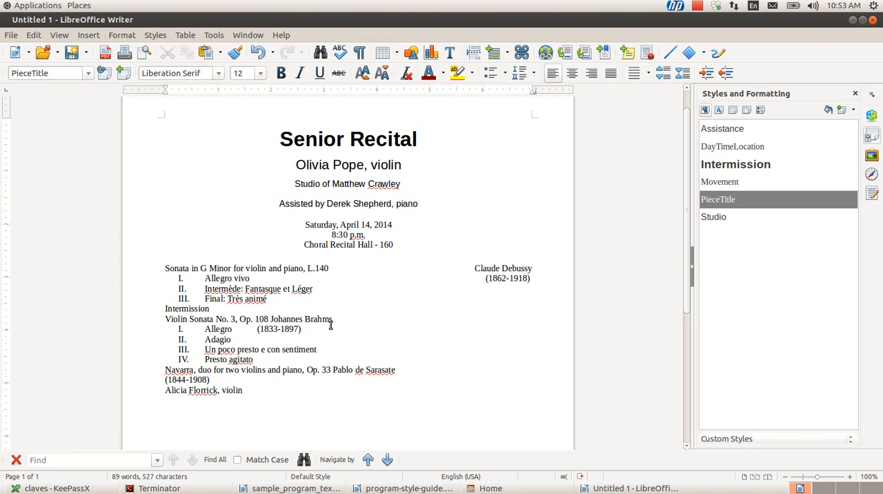
Apply the Intermission paragraph style to the "Intermission" line
key("Down")
key("Down")
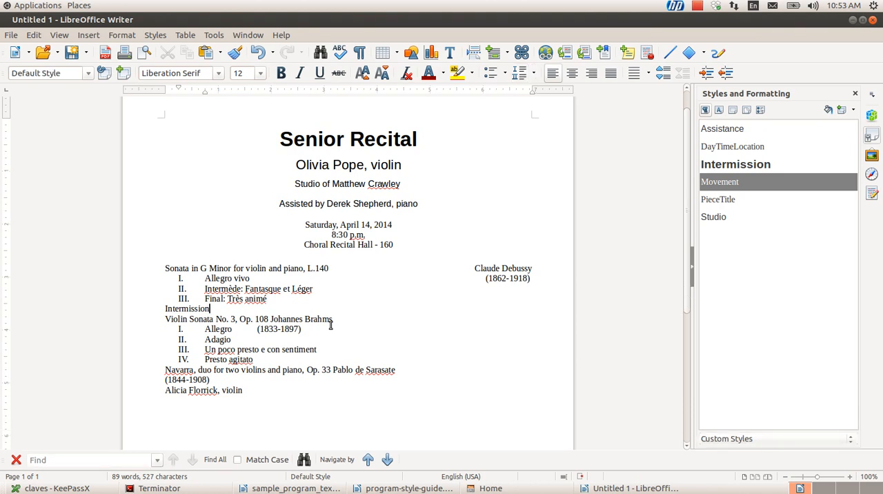
left_click(178, 310)
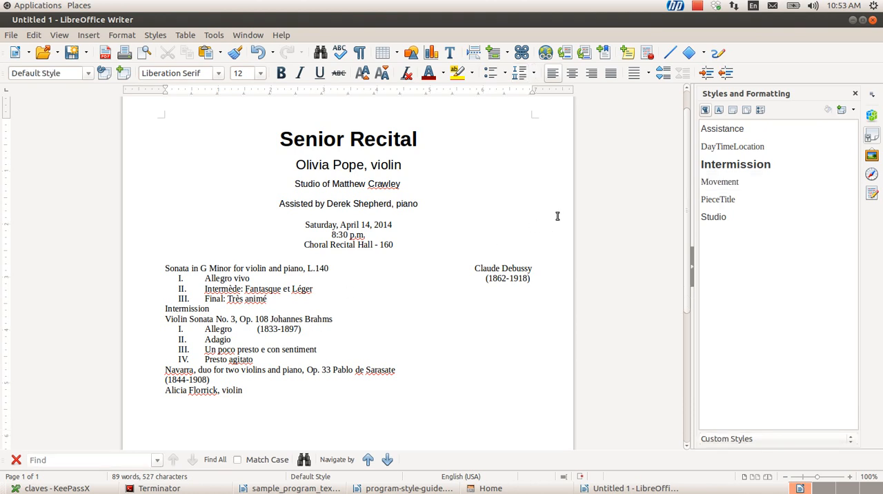
double_click(713, 169)
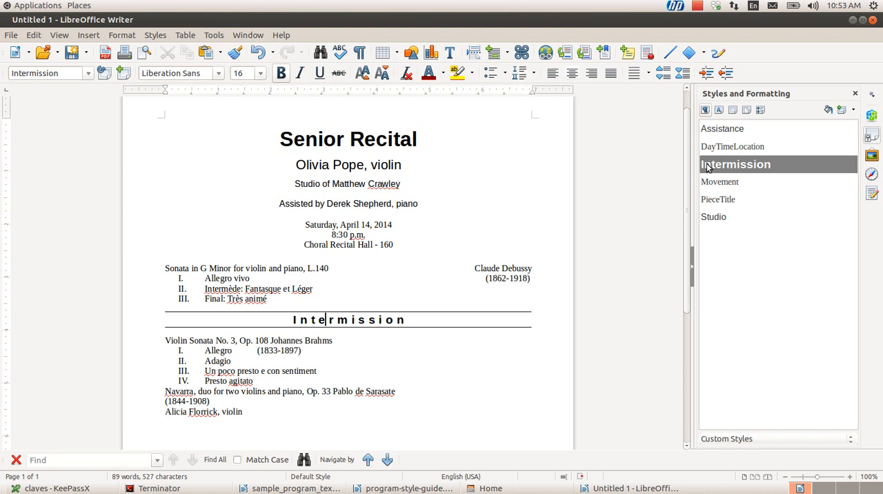
Move through and select the letters of the Intermission line to examine how they are spaced
left_click(332, 334)
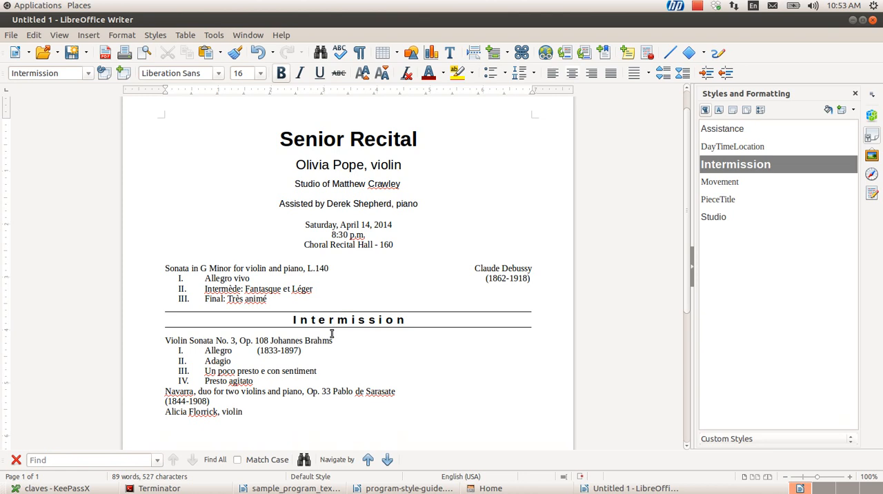
key("Left")
key("Left")
key("Left")
key("Left")
key("Left")
key("shift+Right")
key("shift+Right")
key("shift+Right")
key("shift+Right")
key("shift+Right")
key("shift+Right")
key("shift+Right")
key("shift+Right")
key("shift+Right")
key("shift+Right")
key("shift+Right")
key("shift+Right")
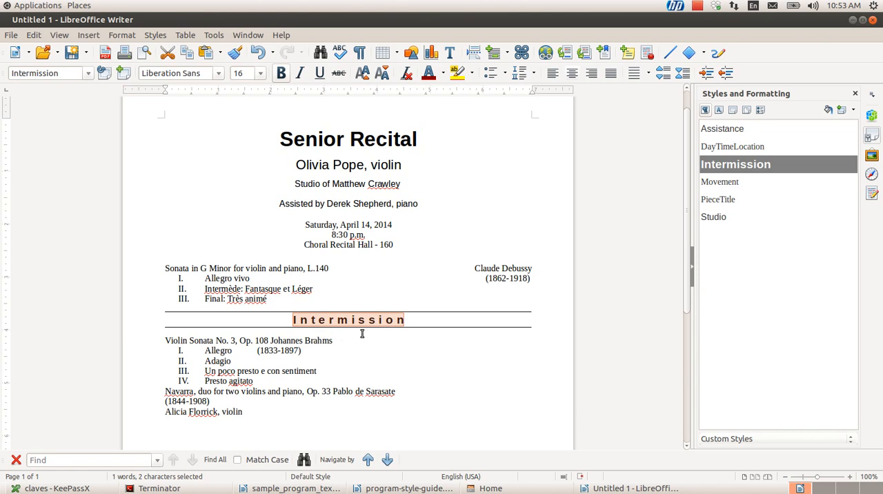
key("ctrl+e")
Open the Intermission paragraph style for modification and examine its border, font effects, area, text flow, font, alignment and indent settings
right_click(756, 172)
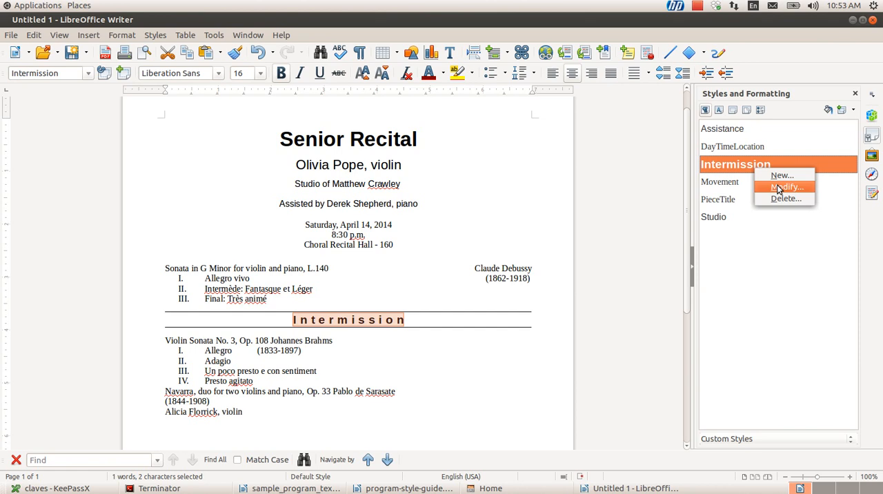
left_click(779, 188)
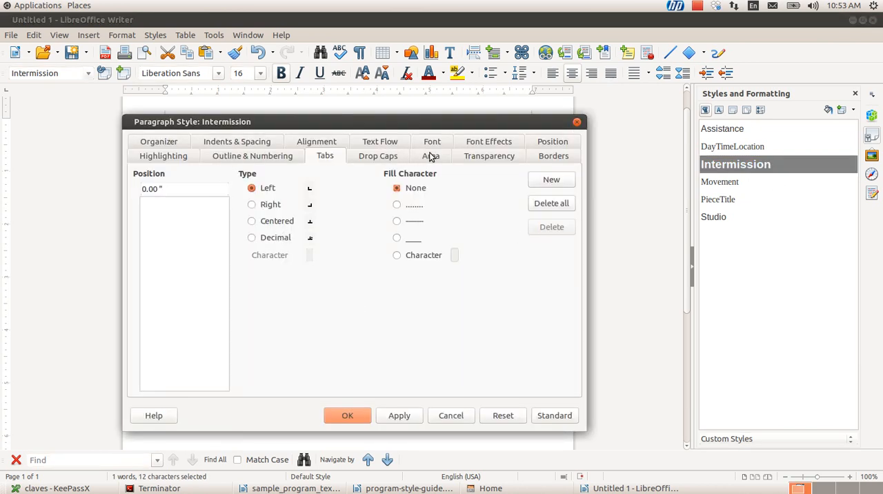
left_click(548, 158)
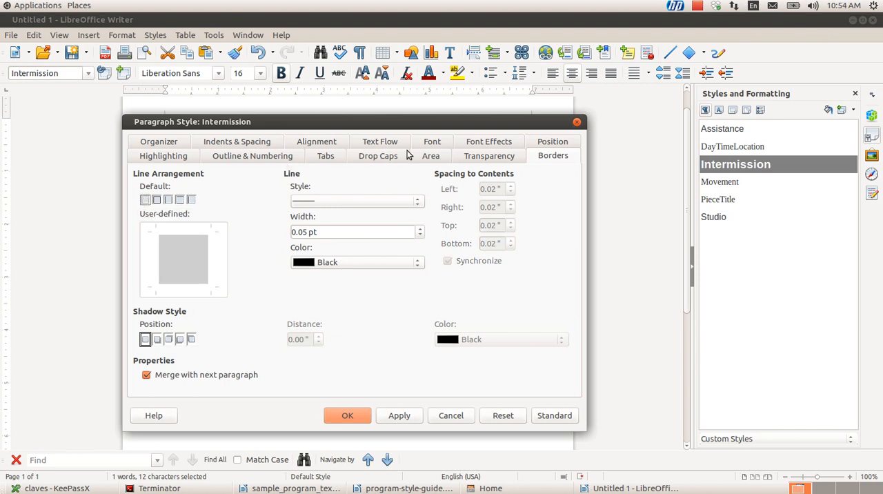
left_click(487, 142)
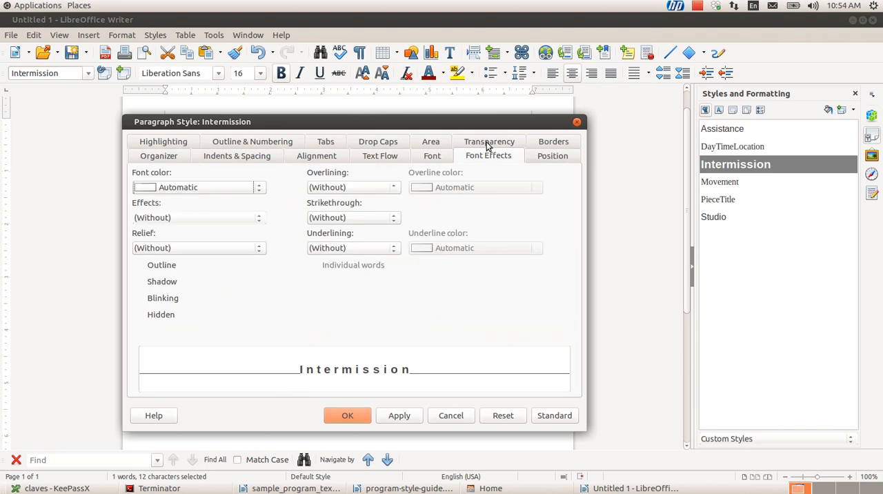
left_click(429, 142)
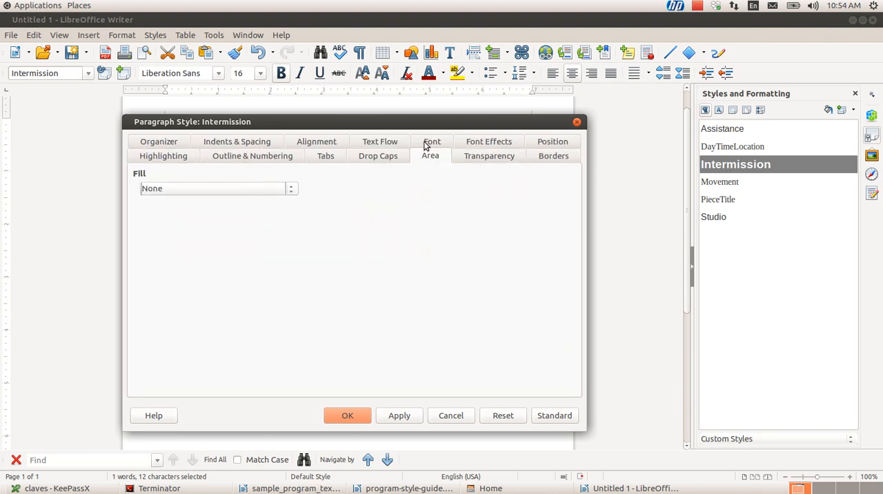
left_click(384, 142)
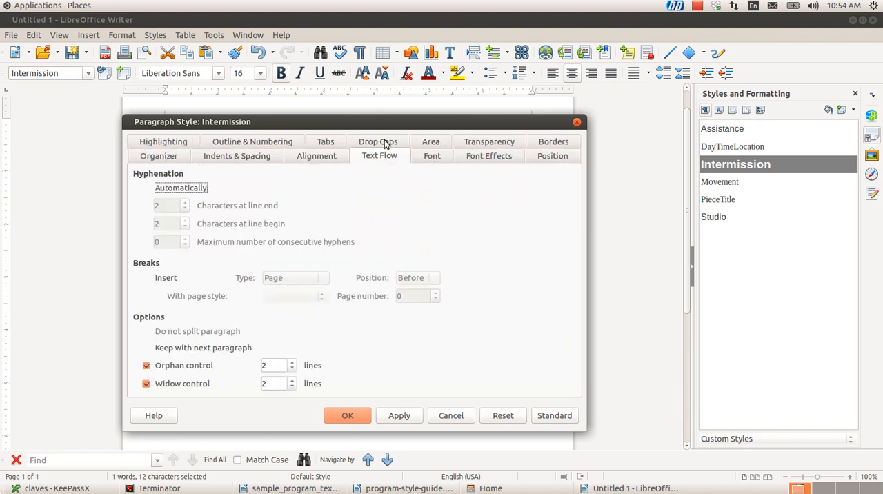
left_click(431, 157)
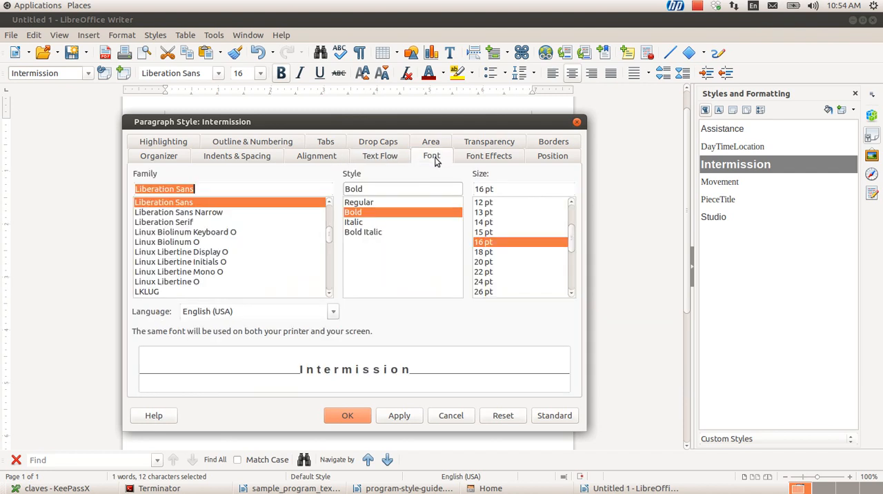
left_click(377, 157)
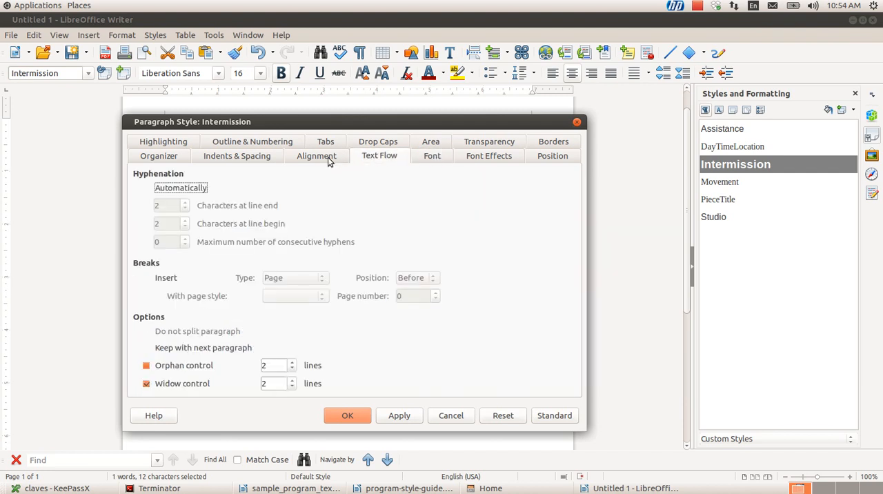
left_click(328, 157)
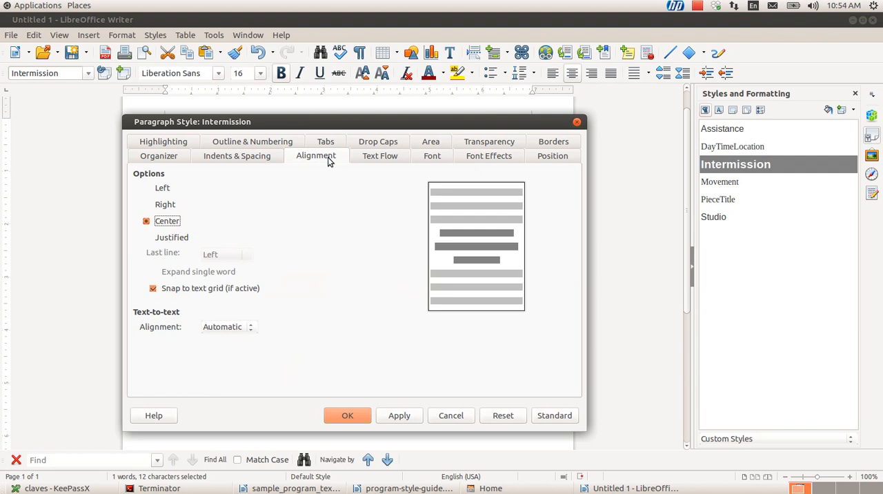
left_click(267, 158)
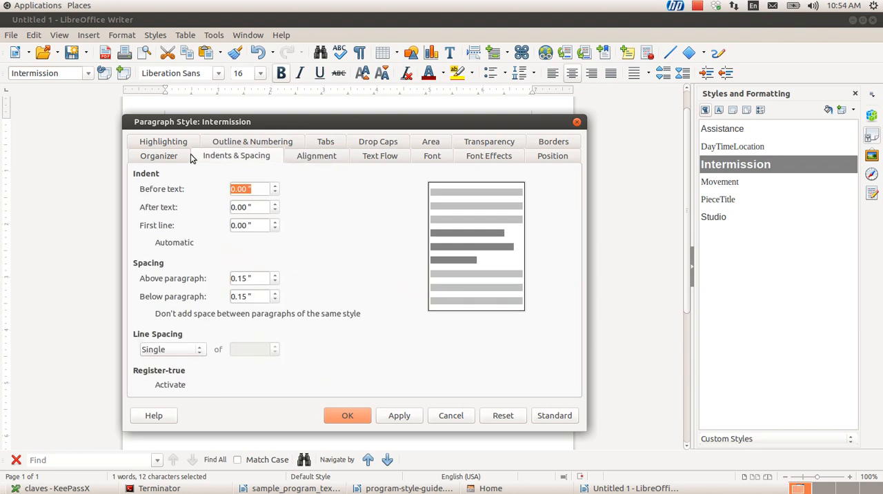
Set the Intermission style's expanded character spacing to 3.0 pt and apply the change
left_click(553, 157)
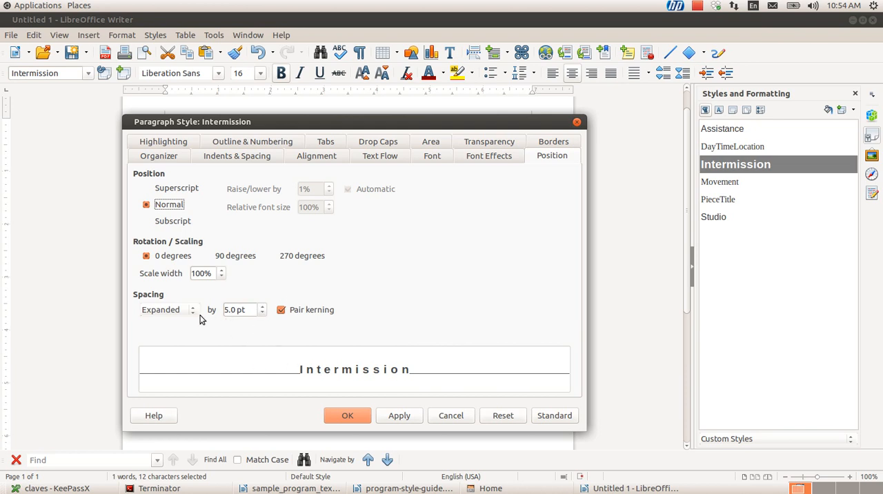
left_click(233, 311)
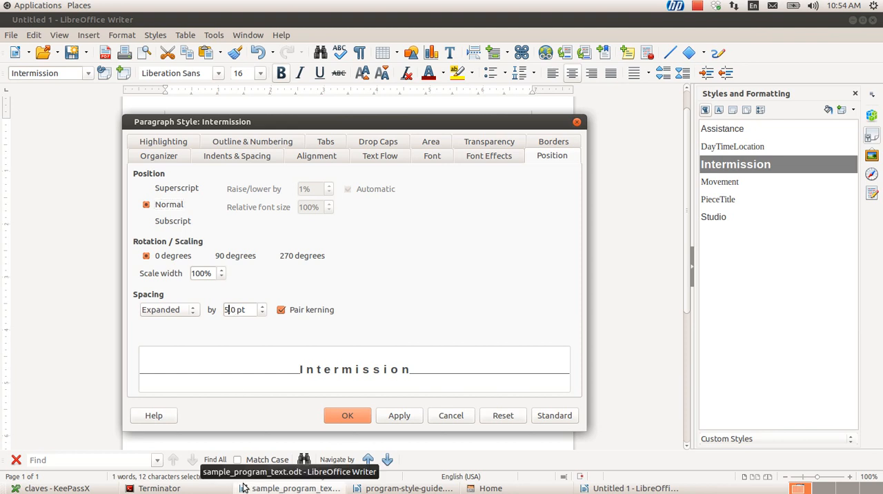
key("BackSpace")
type("3")
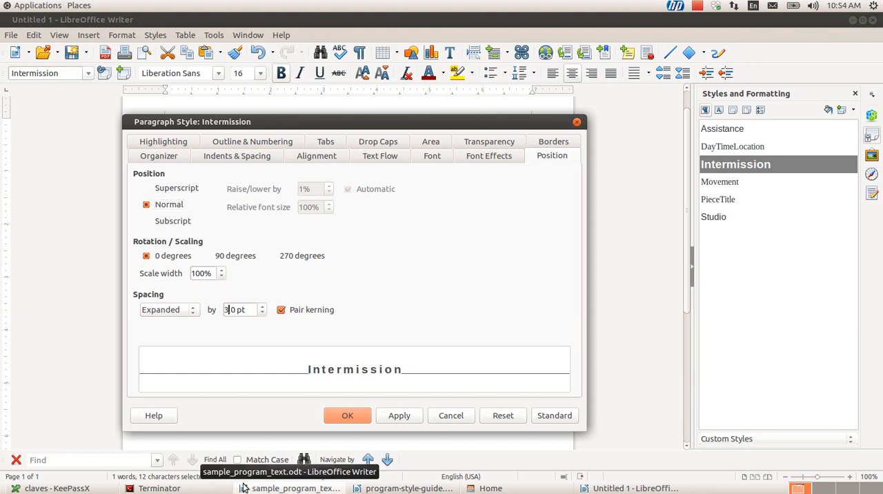
left_click(398, 419)
left_click(359, 417)
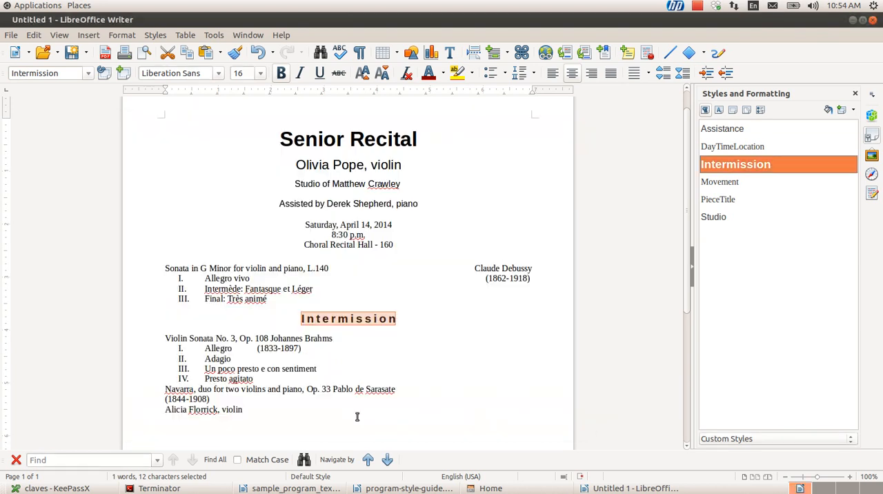
Move between the Intermission line and the Violin Sonata No. 3 line to check the gap between them
left_click(348, 369)
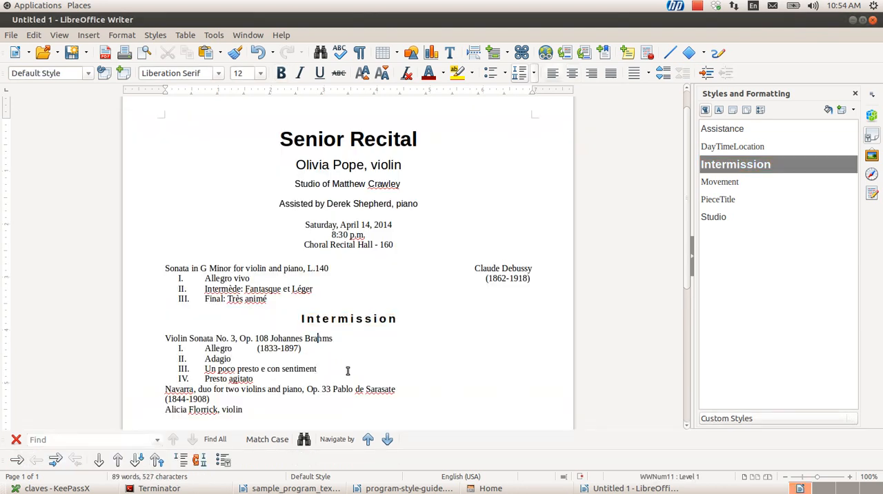
key("Up")
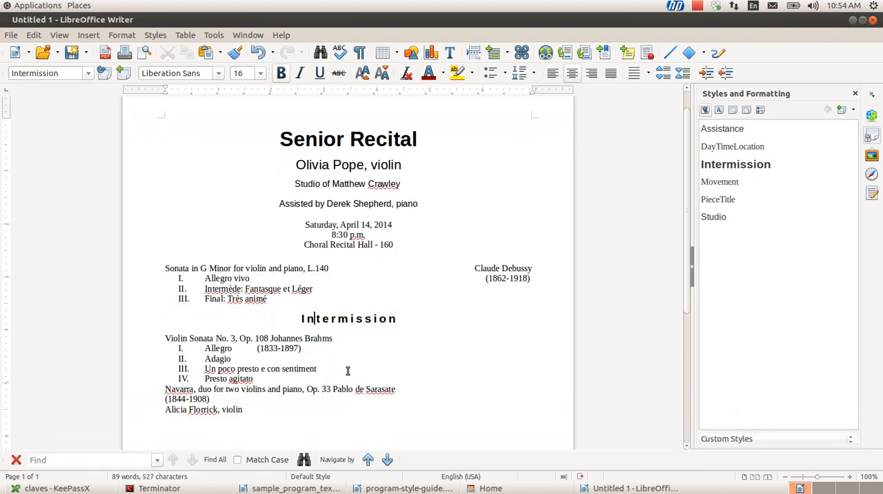
key("Down")
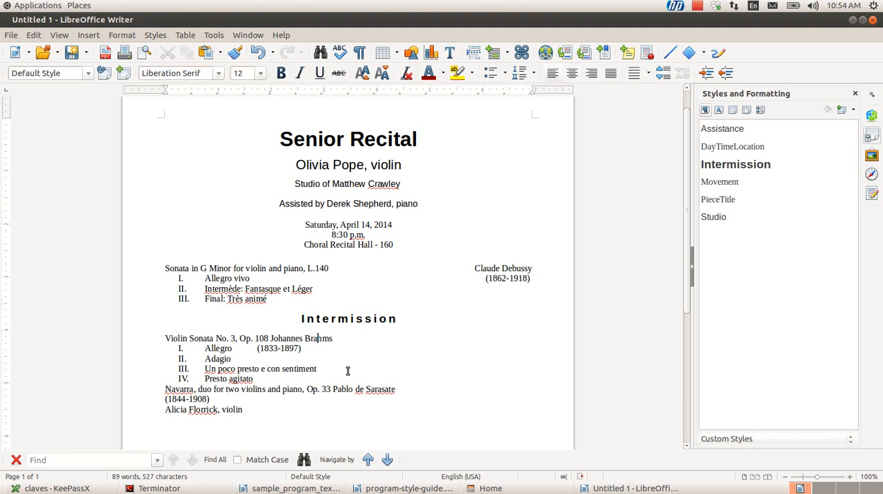
left_click(329, 319)
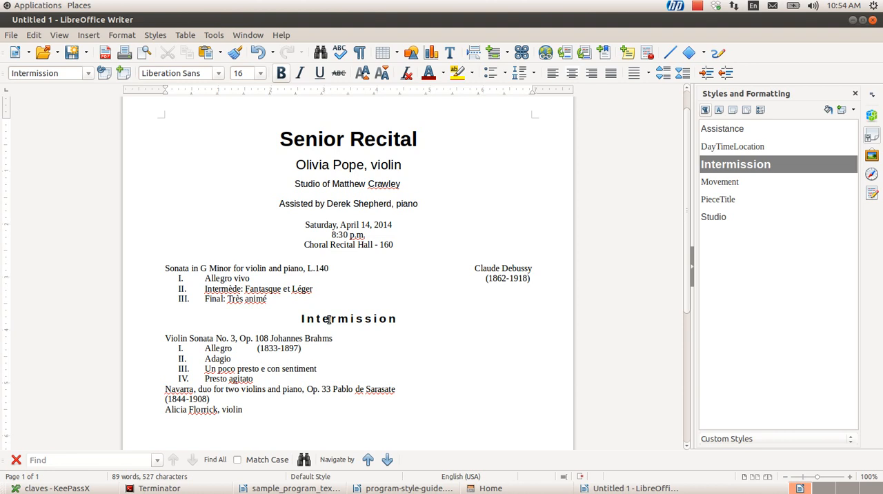
key("Down")
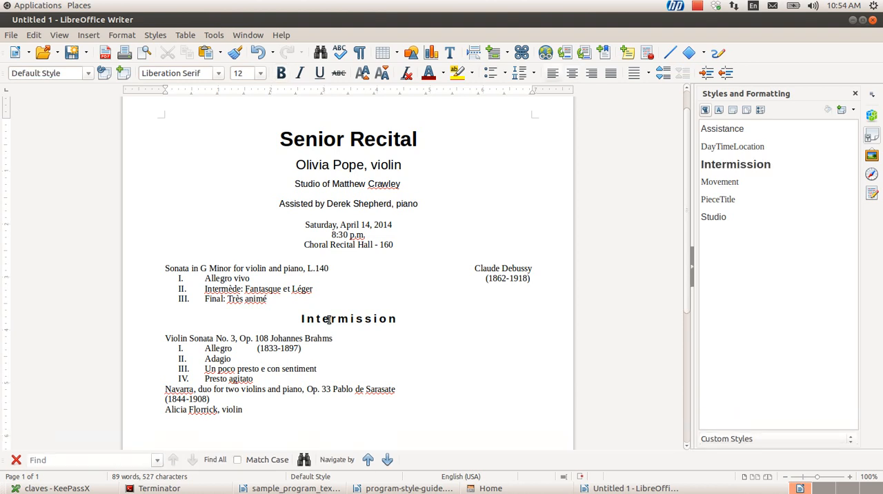
key("Up")
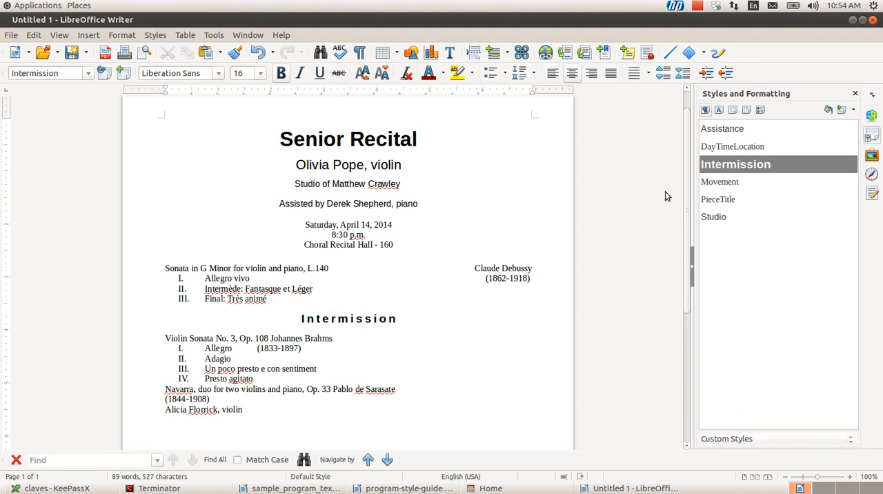
Modify the Intermission paragraph style to have 0.25" spacing both above and below the paragraph
right_click(727, 166)
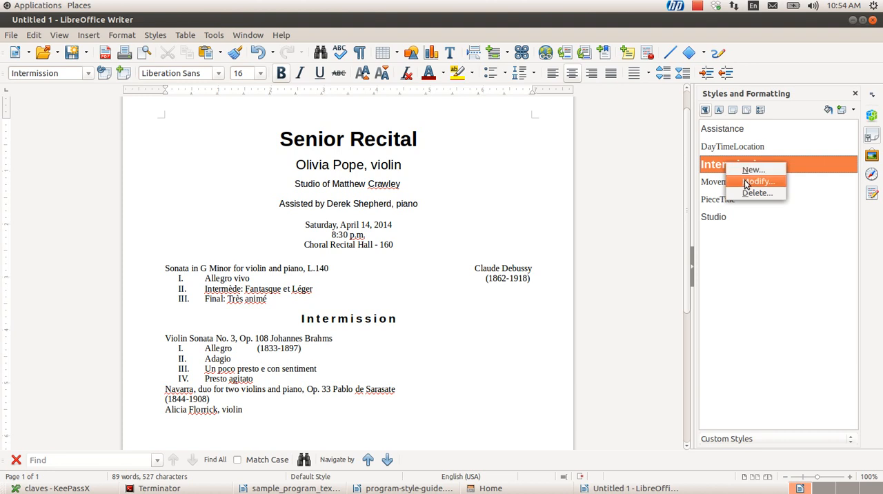
left_click(747, 182)
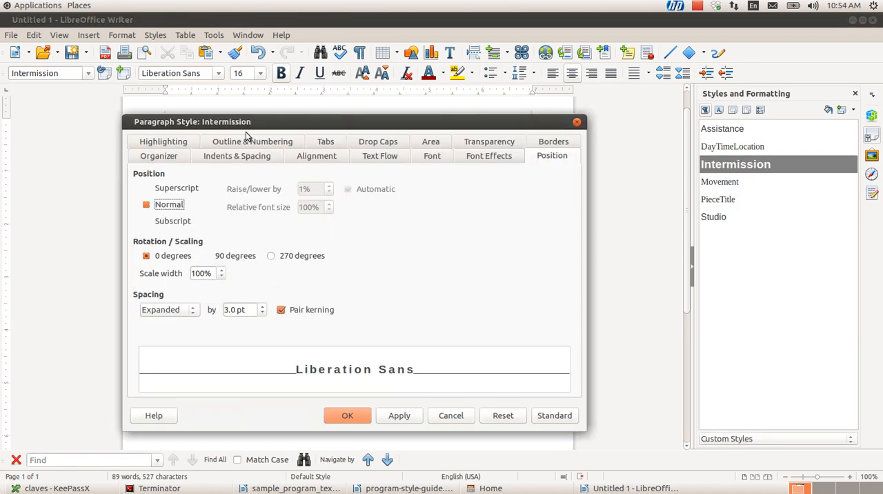
left_click(233, 155)
left_click(238, 278)
key("Delete")
type("25 \"")
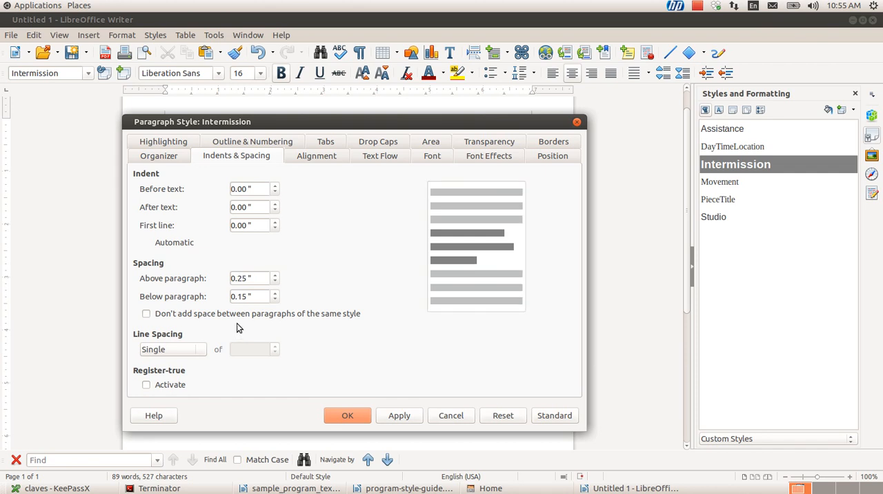
key("BackSpace")
type("2")
left_click(398, 416)
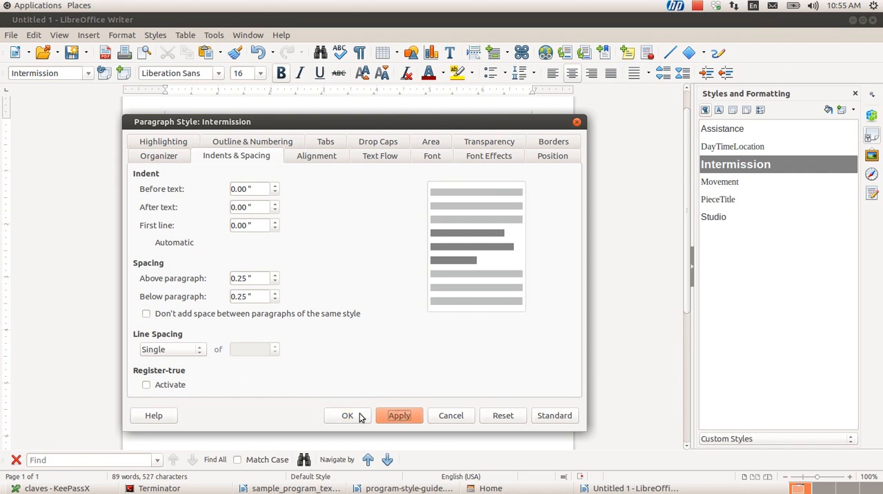
left_click(363, 418)
left_click(338, 369)
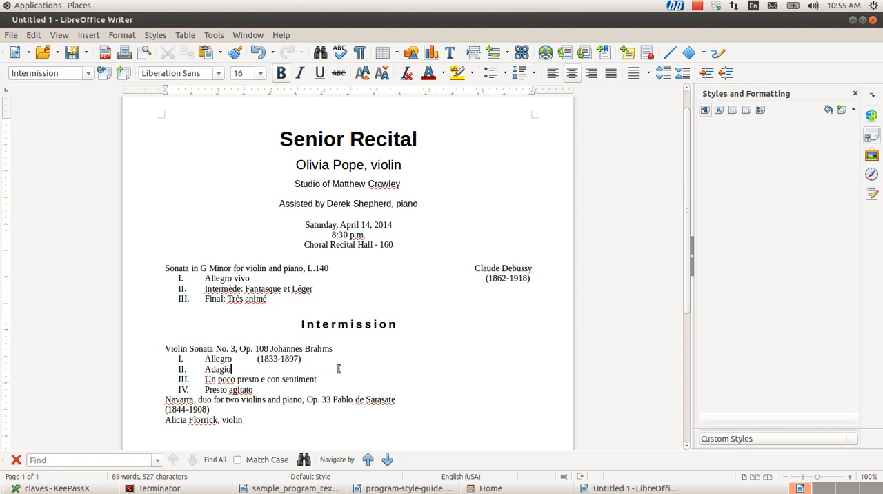
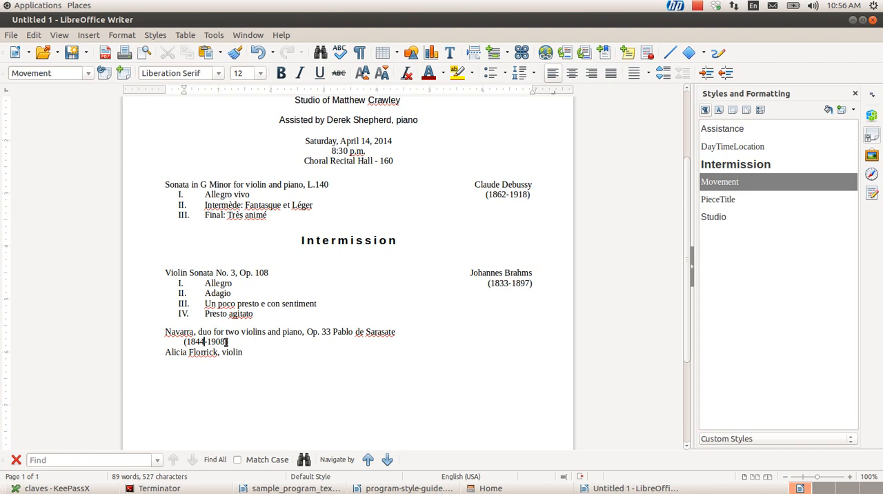
Insert tabs in the Navarra entry so that Pablo de Sarasate and the dates (1844-1908) align at the right margin
key("Home")
key("Tab")
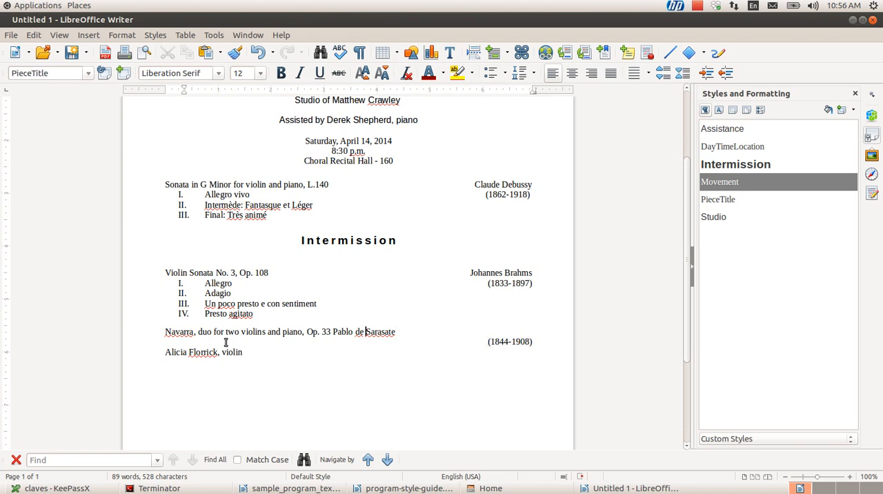
key("Tab")
left_click(226, 342)
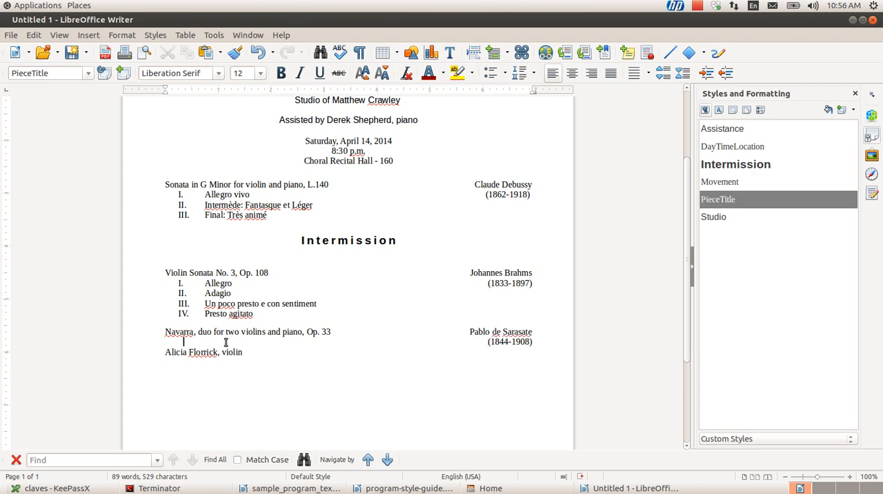
key("Left")
key("Left")
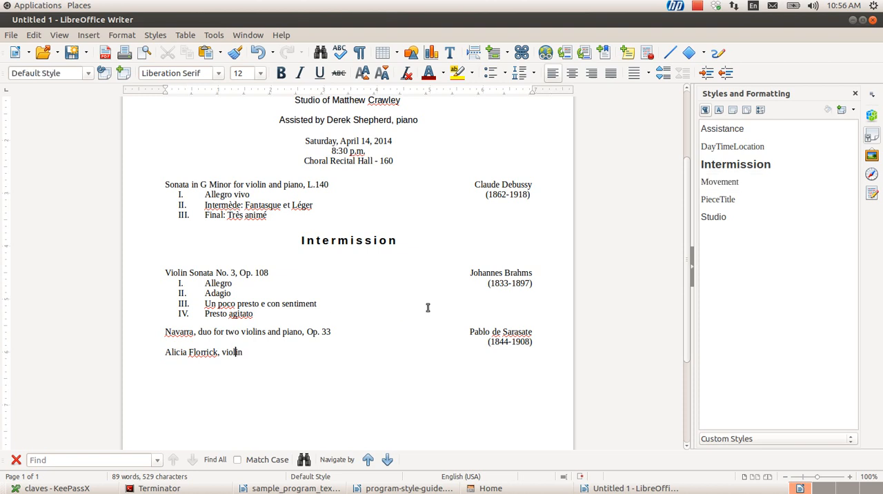
Apply the Assistance paragraph style to the violinist line below the Navarra piece and review the page layout
double_click(717, 129)
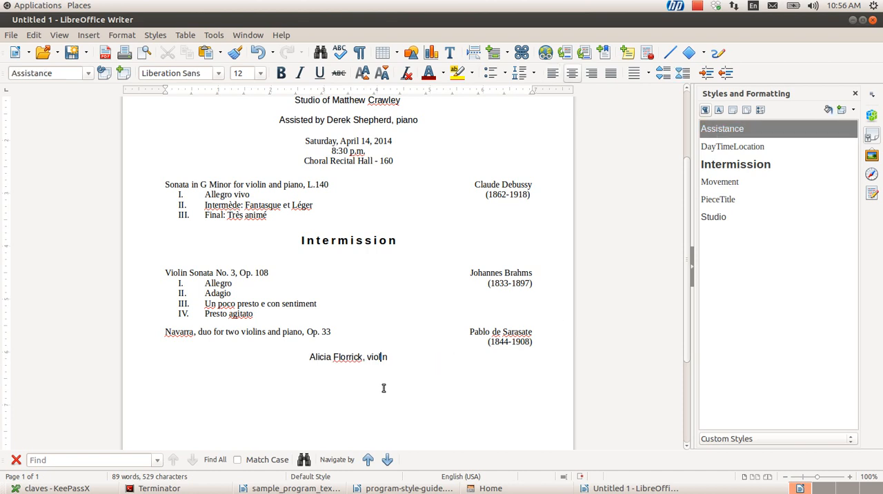
scroll(381, 385, "down", 1)
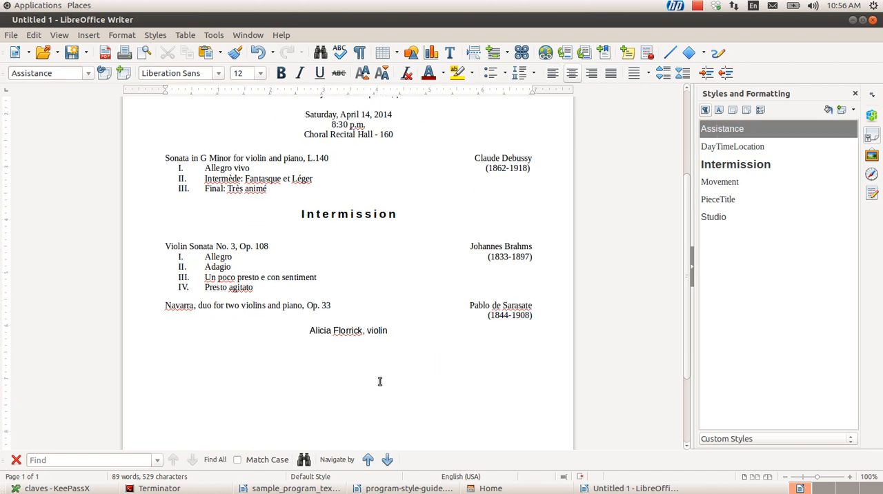
scroll(380, 382, "up", 3)
scroll(380, 382, "down", 6)
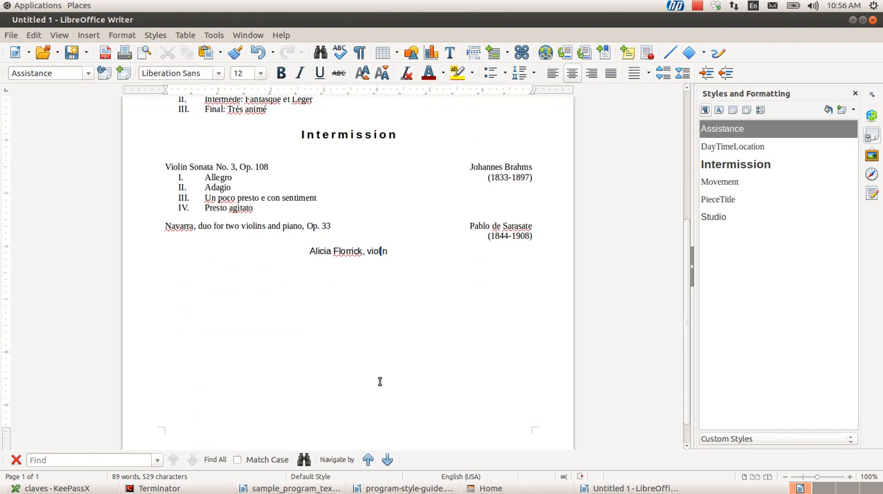
scroll(380, 382, "up", 5)
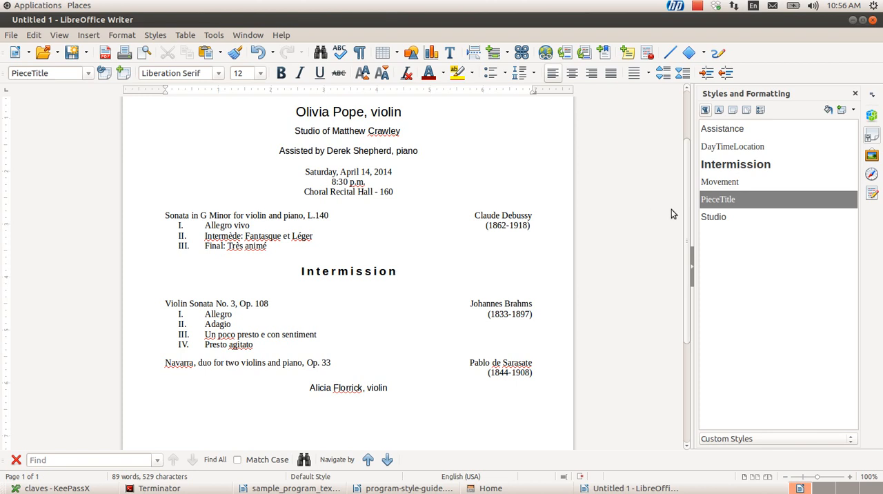
Modify the PieceTitle paragraph style to use a 14 pt font size
right_click(716, 200)
left_click(731, 217)
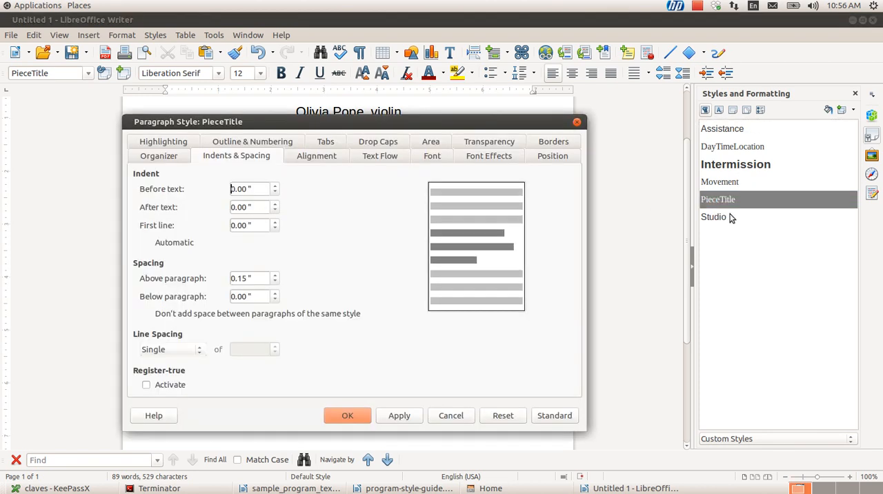
left_click(429, 158)
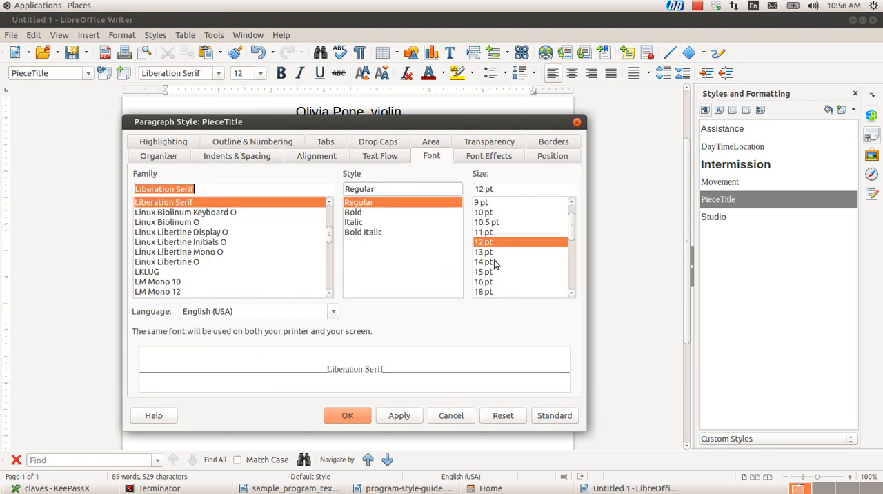
left_click(494, 263)
left_click(400, 415)
left_click(347, 415)
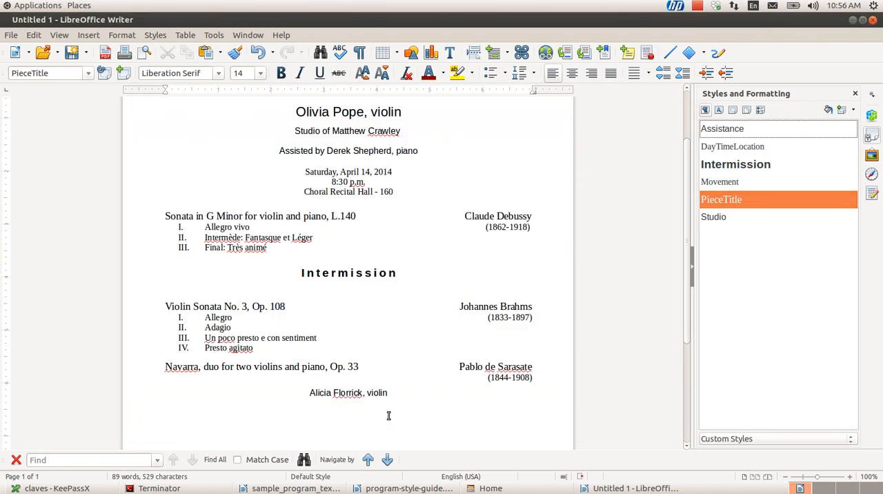
List the custom character styles and apply ComposerName to Claude Debussy
scroll(388, 415, "down", 1)
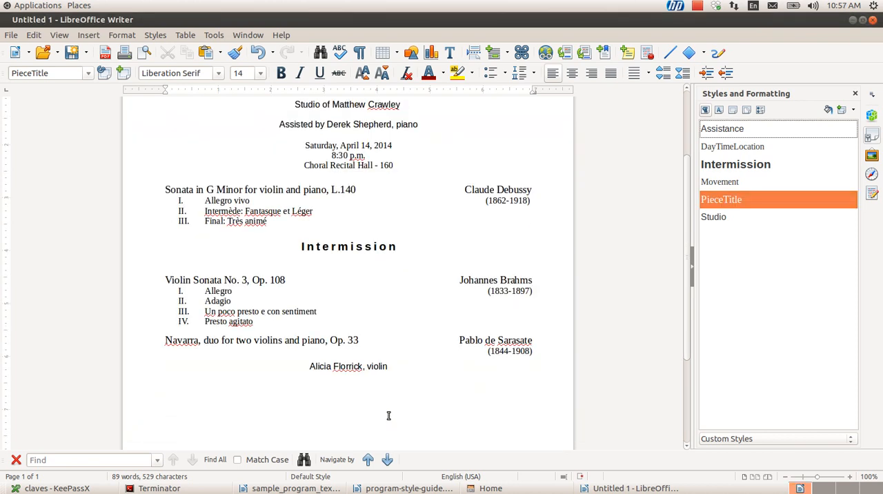
left_click(215, 207)
key("Up")
key("Up")
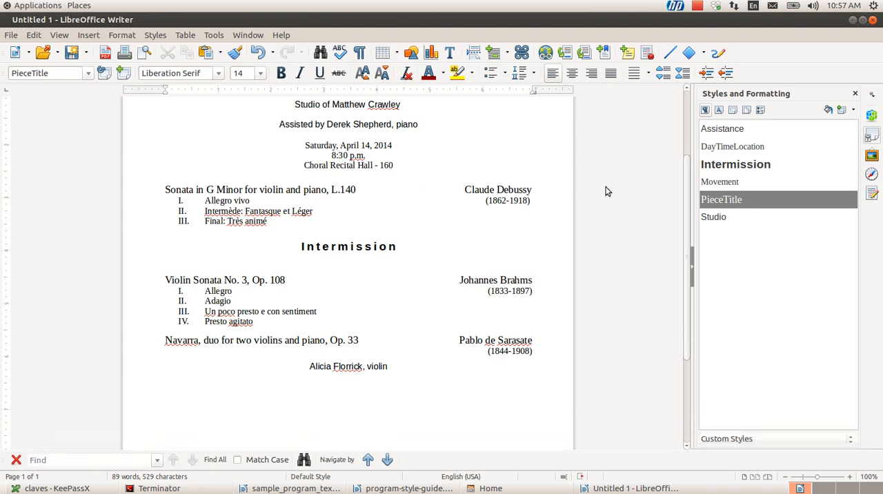
left_click(718, 112)
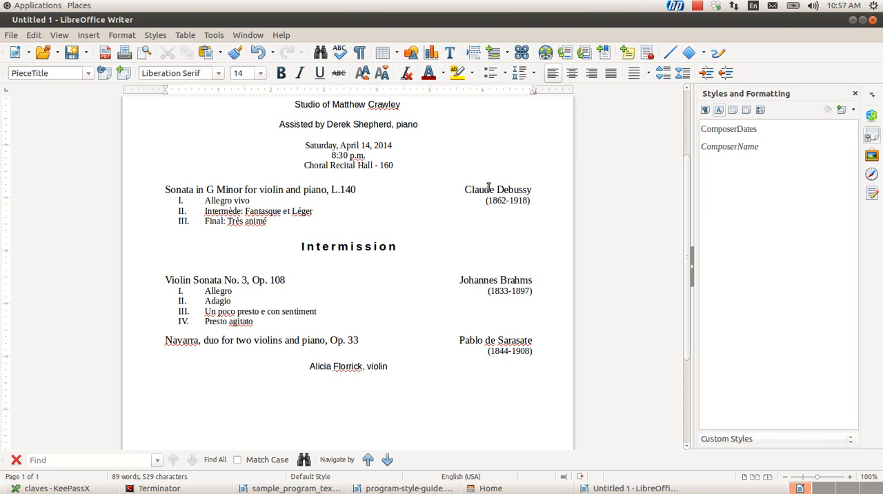
left_click_drag(464, 189, 533, 190)
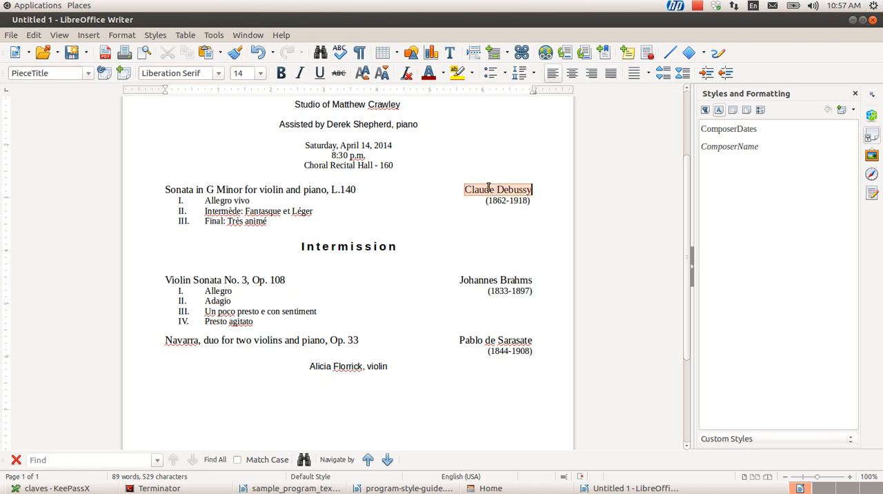
double_click(716, 147)
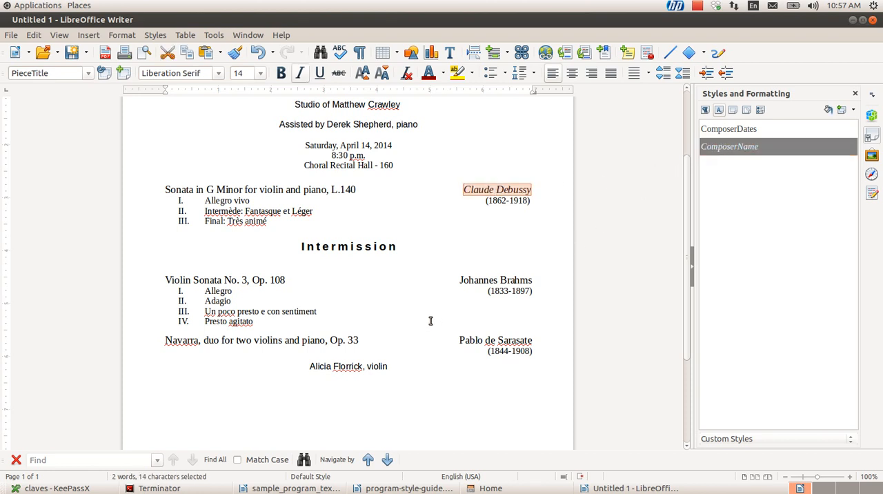
Apply the ComposerName character style to Johannes Brahms and Pablo de Sarasate
left_click(460, 280)
key("ctrl+shift+Right")
key("ctrl+shift+Right")
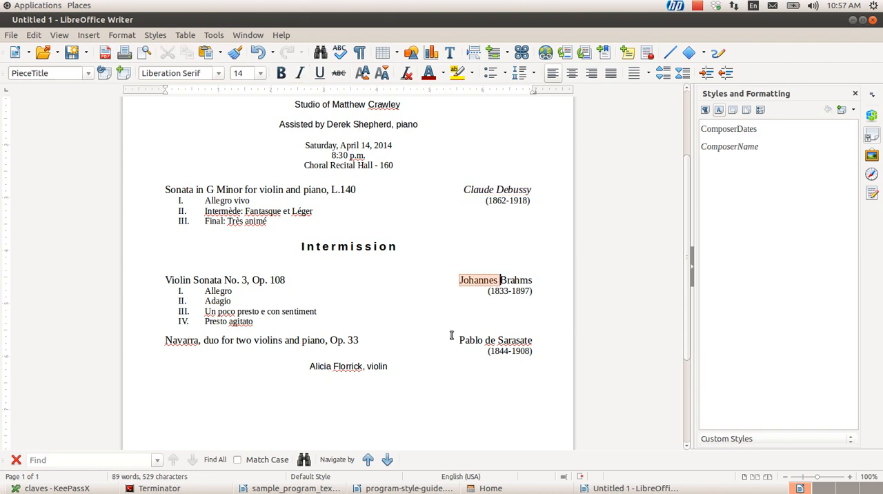
double_click(723, 147)
left_click(459, 340)
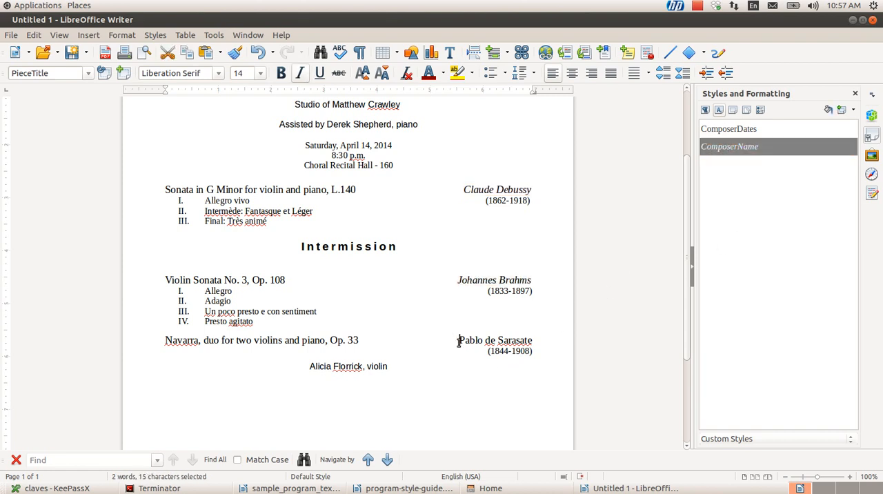
key("ctrl+shift+Right")
key("ctrl+shift+Right")
key("ctrl+shift+Right")
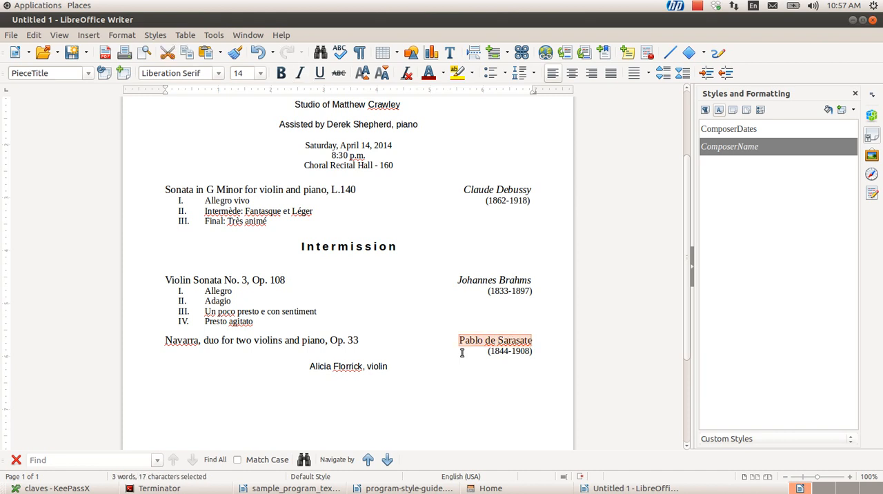
double_click(729, 147)
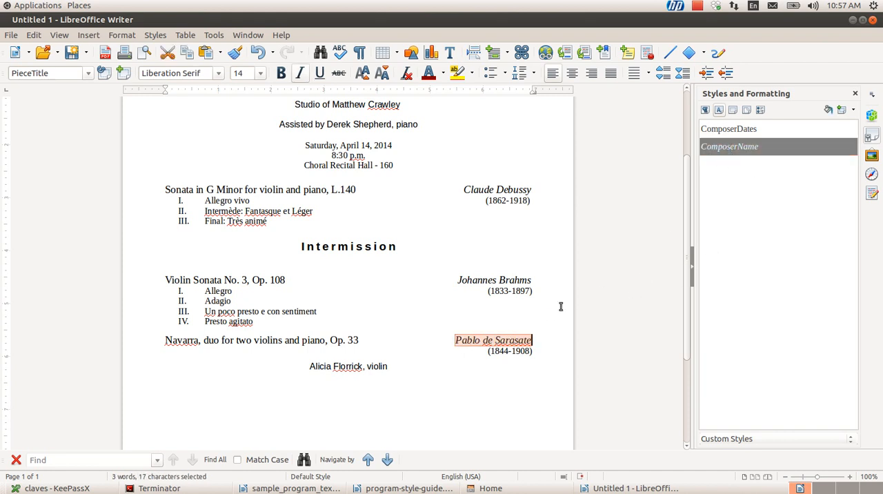
left_click(517, 311)
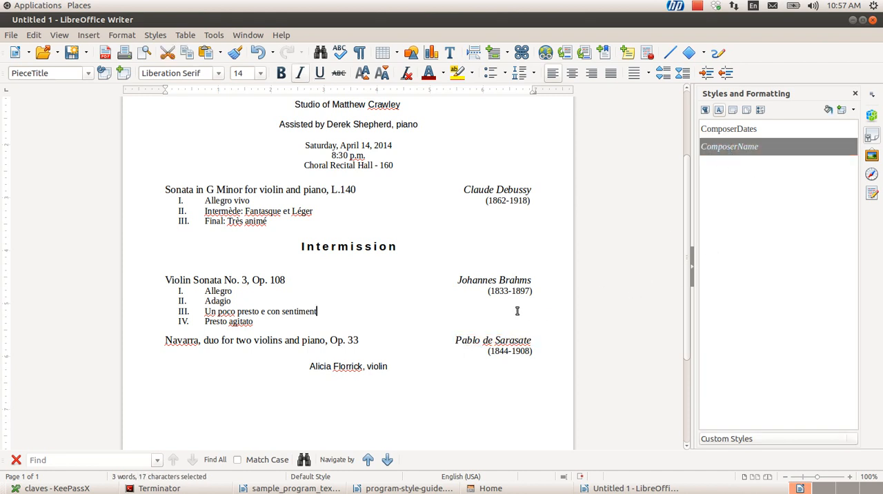
Modify the ComposerName character style with the Outline, Shadow and Blinking font effects
right_click(729, 148)
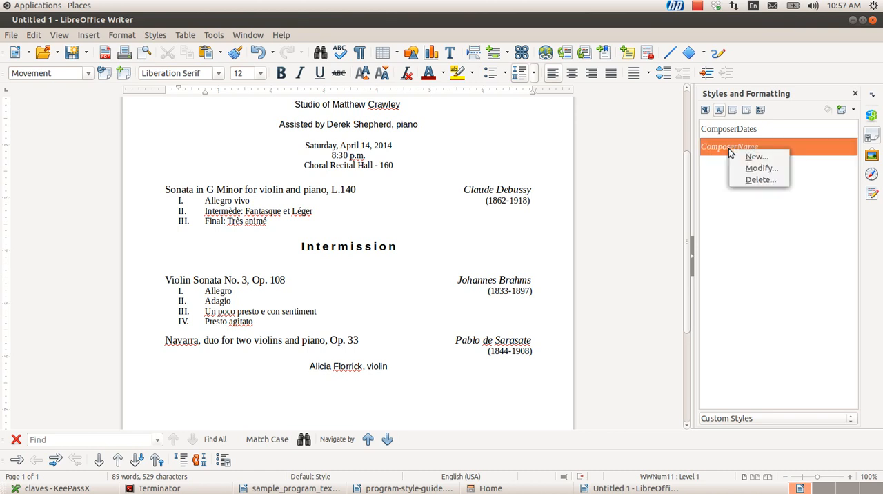
left_click(753, 169)
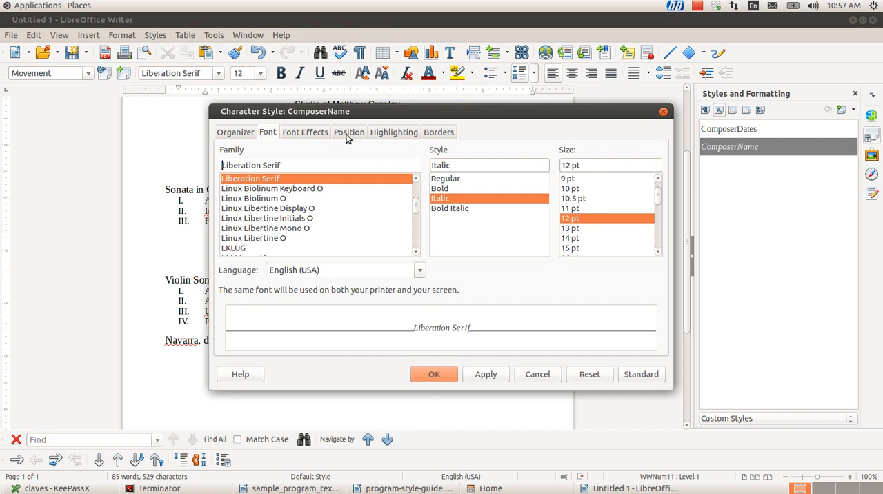
left_click(315, 134)
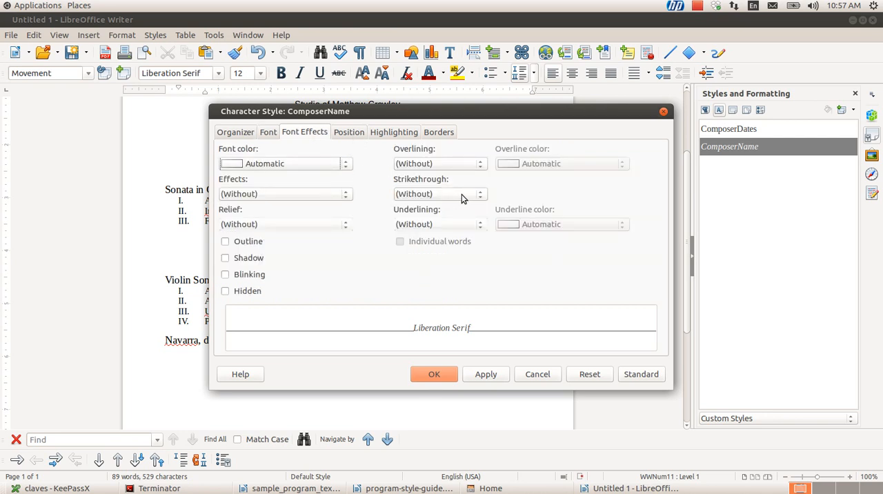
left_click(225, 258)
left_click(225, 241)
left_click(226, 274)
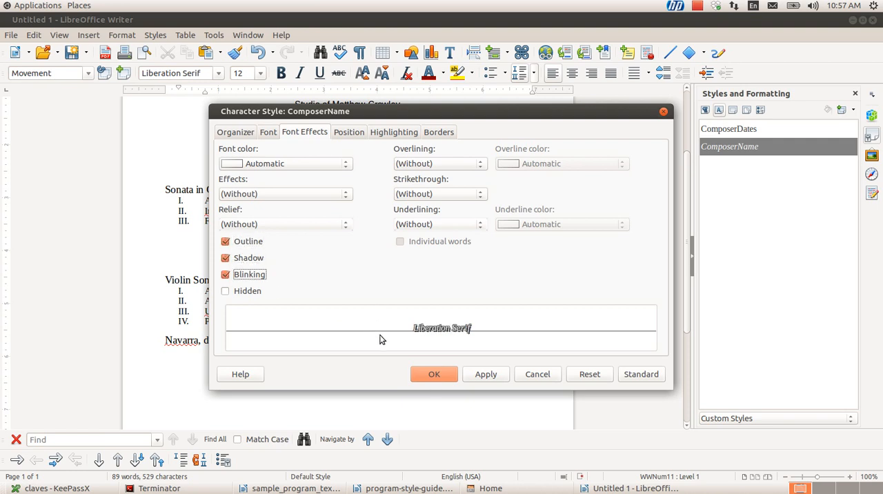
left_click(484, 374)
left_click(451, 374)
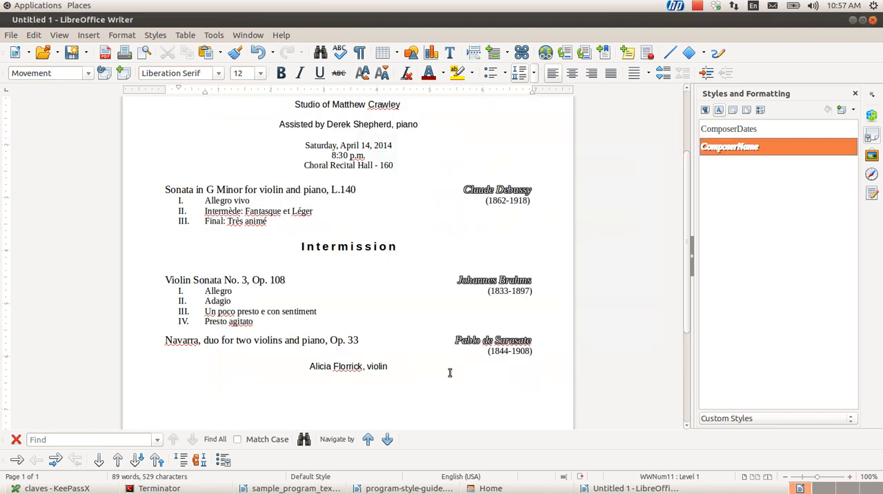
left_click(421, 366)
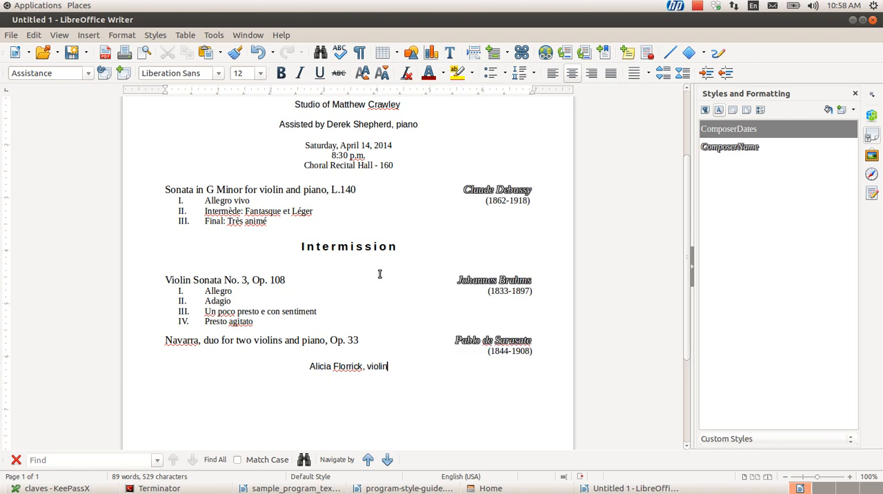
Remove the Outline, Shadow and Blinking font effects from the ComposerName character style
left_click(289, 189)
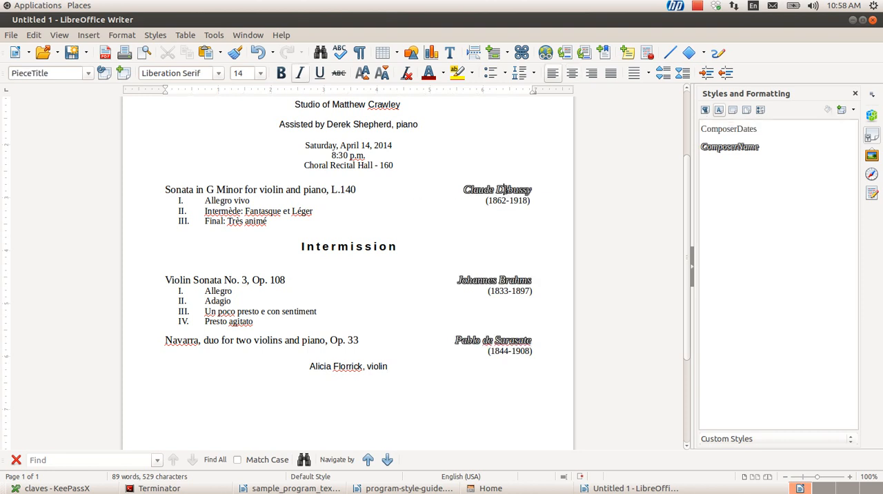
left_click(503, 189)
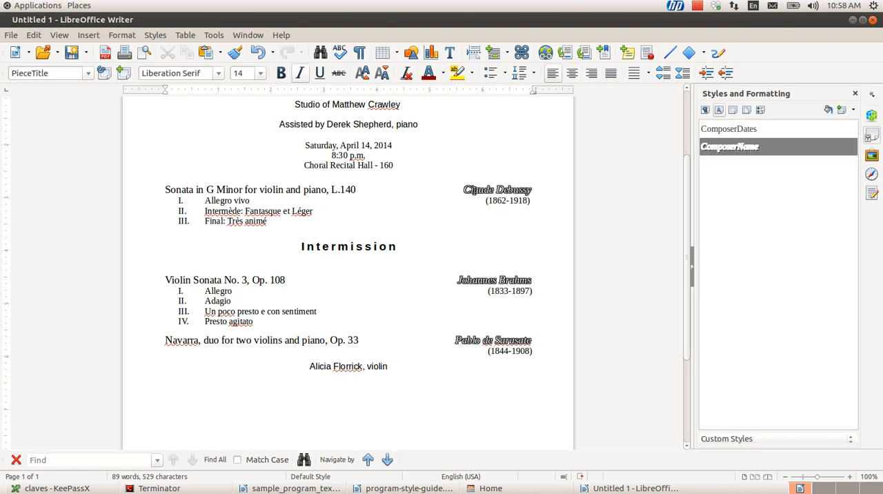
right_click(717, 153)
left_click(749, 171)
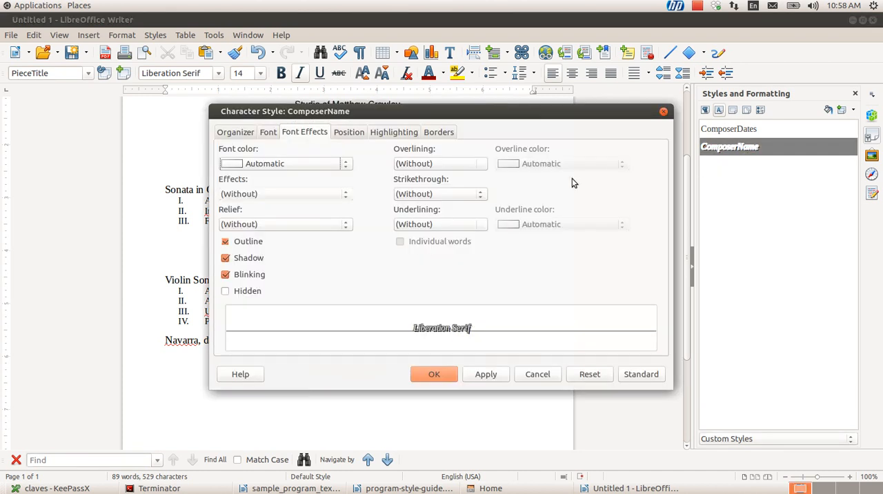
left_click(226, 242)
left_click(226, 257)
left_click(225, 275)
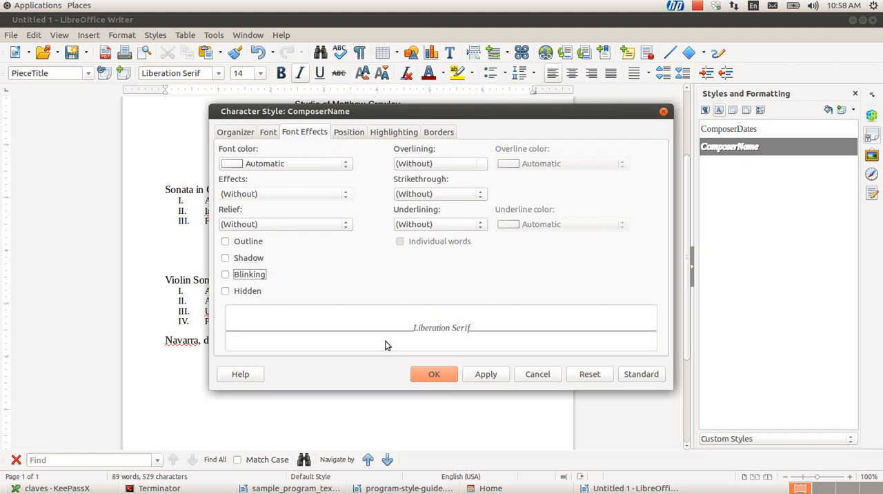
left_click(480, 374)
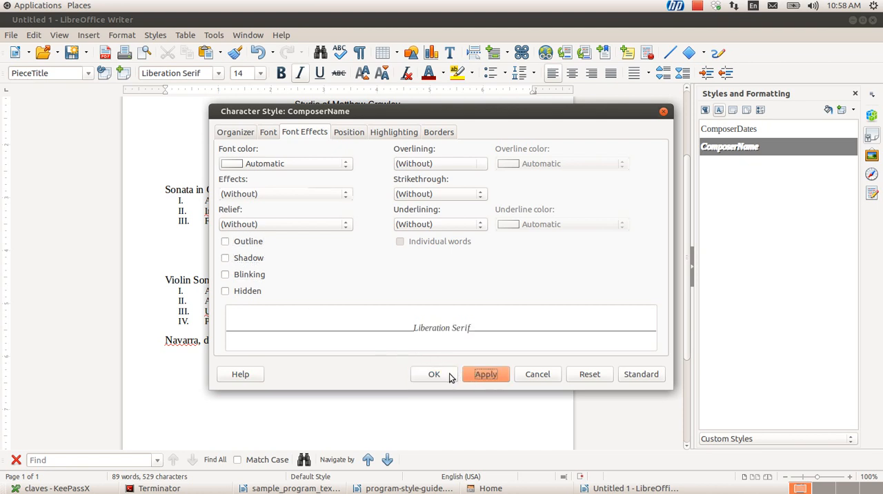
left_click(449, 374)
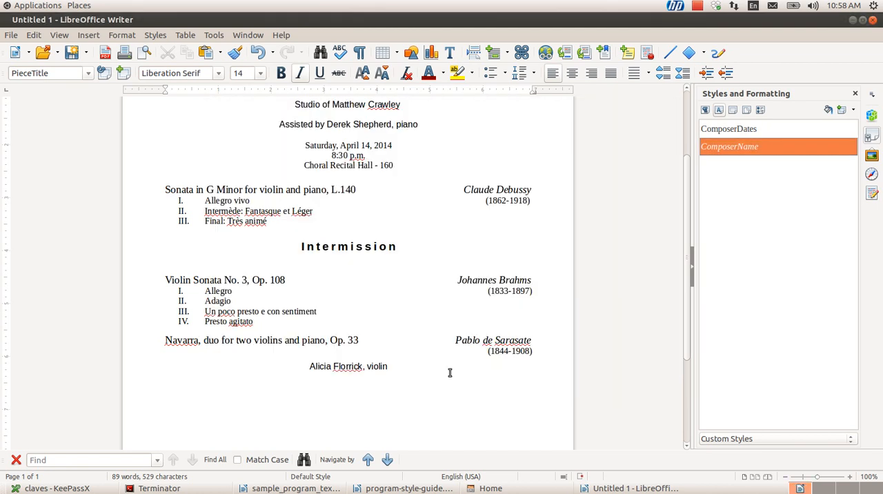
Set the typeface of the ComposerName character style to Regular, with Johannes Brahms as the selected text
left_click(482, 282)
key("ctrl+shift+Right")
key("ctrl+shift+Right")
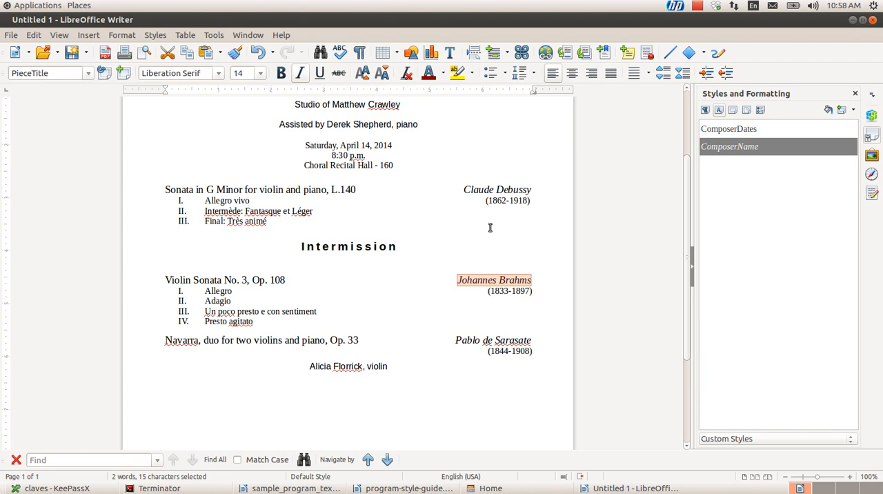
right_click(733, 148)
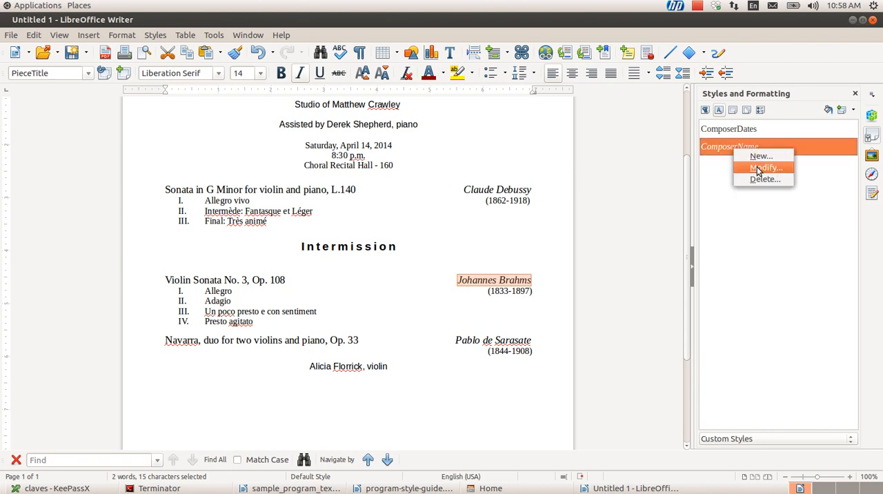
left_click(759, 168)
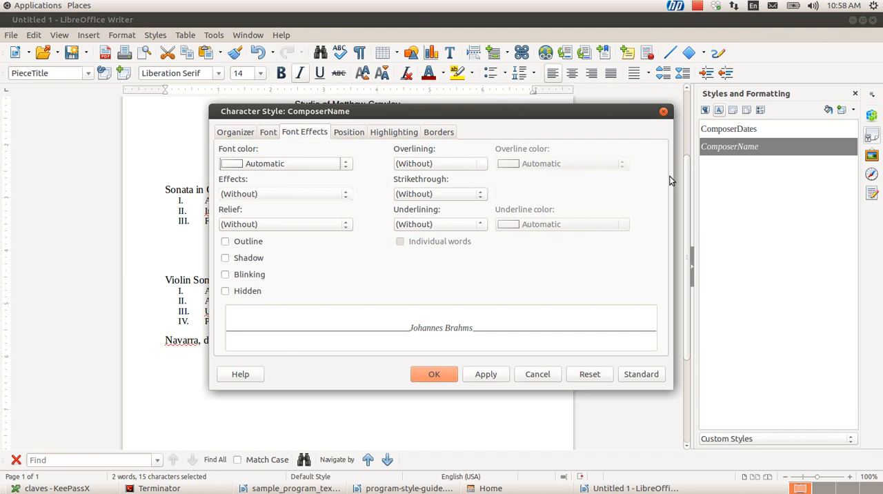
left_click(268, 132)
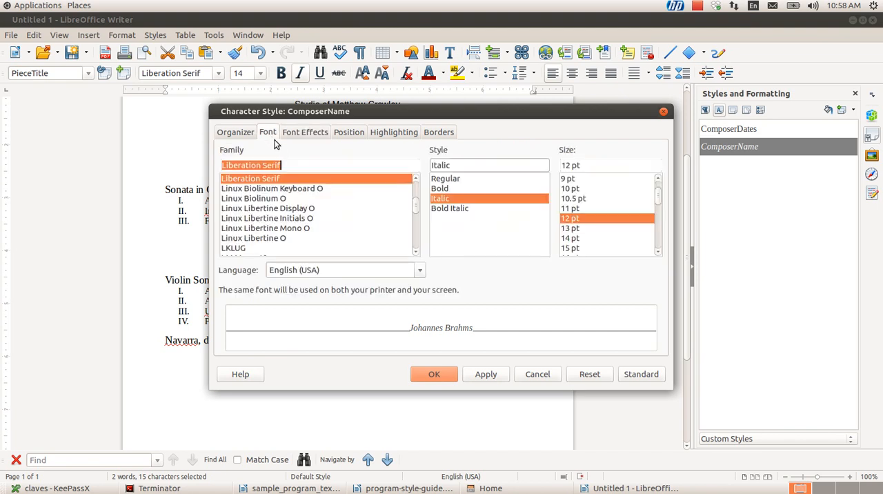
left_click(483, 178)
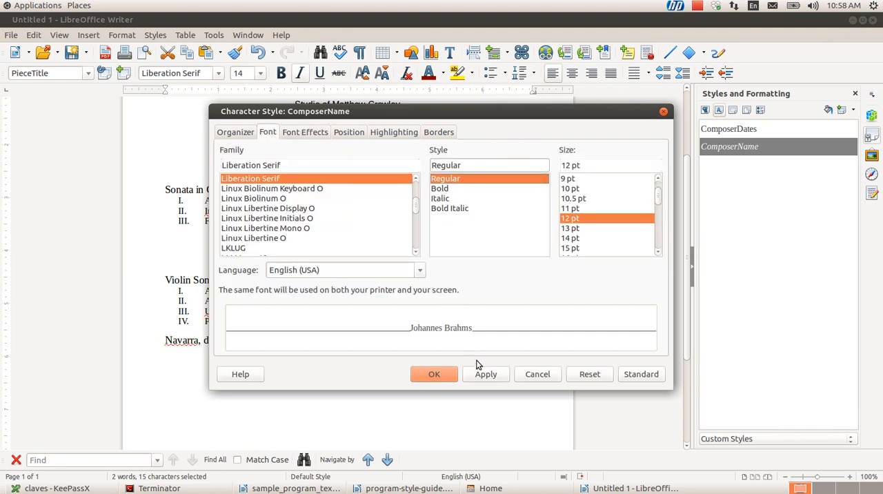
left_click(434, 372)
Select Pablo de Sarasate and set the typeface of its ComposerName character style to Bold
left_click(426, 334)
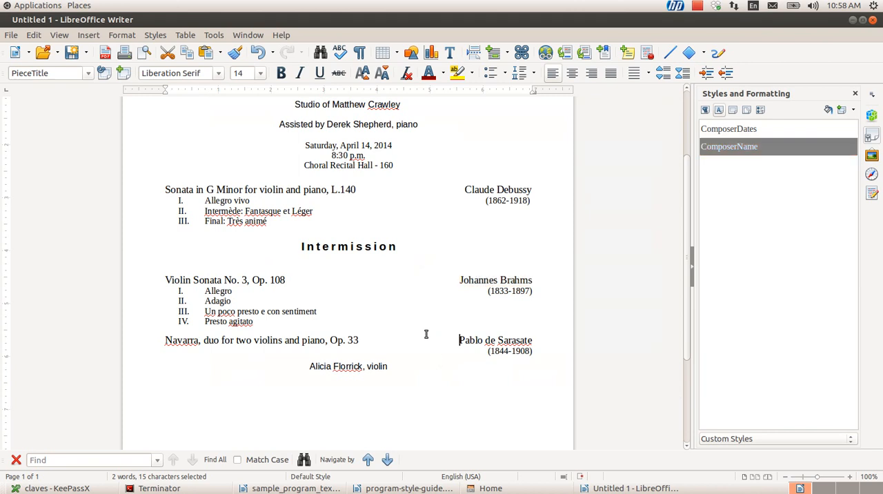
key("Down")
key("Down")
key("Down")
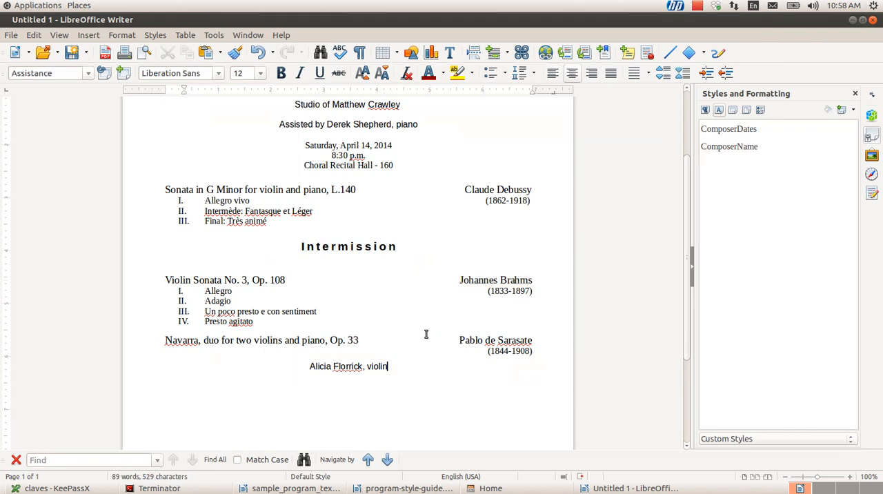
key("BackSpace")
key("Up")
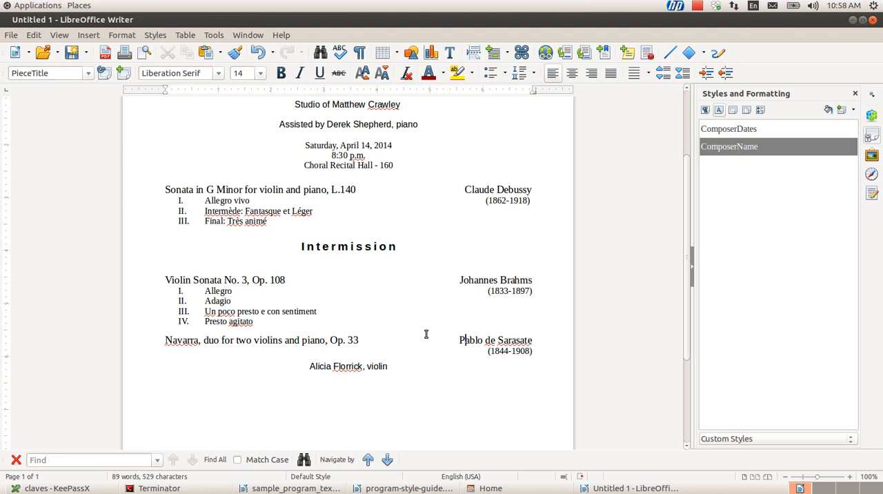
key("shift+Right")
key("shift+Right")
key("shift+Right")
key("shift+Right")
key("shift+Right")
key("shift+Right")
key("shift+Right")
key("shift+Right")
key("shift+Right")
key("shift+Right")
key("shift+Right")
key("shift+Right")
key("shift+Right")
key("shift+Right")
key("shift+Right")
key("shift+Right")
key("shift+Right")
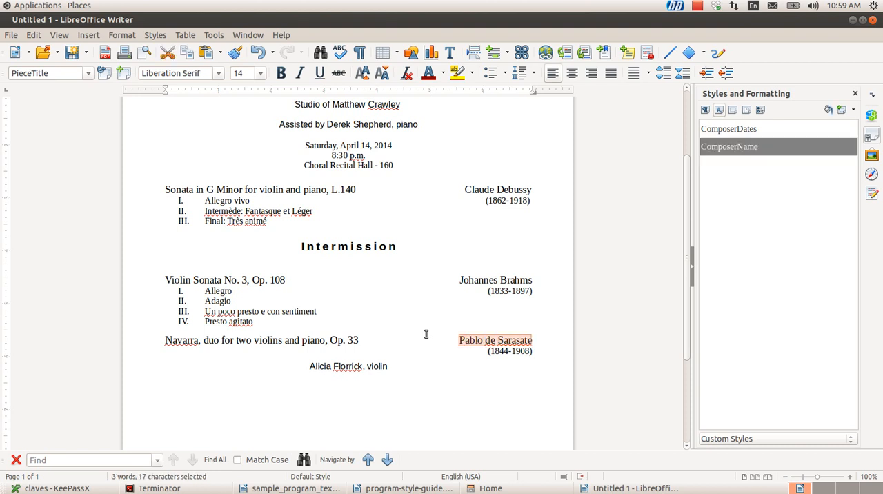
right_click(723, 148)
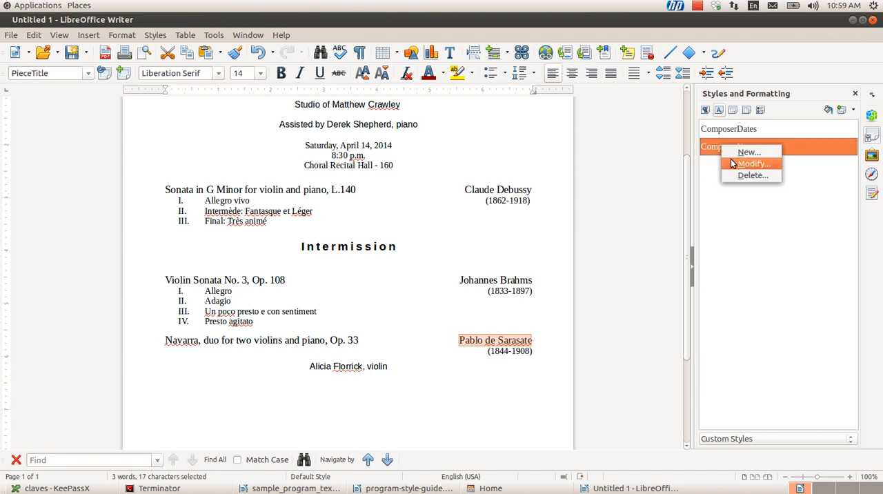
left_click(749, 164)
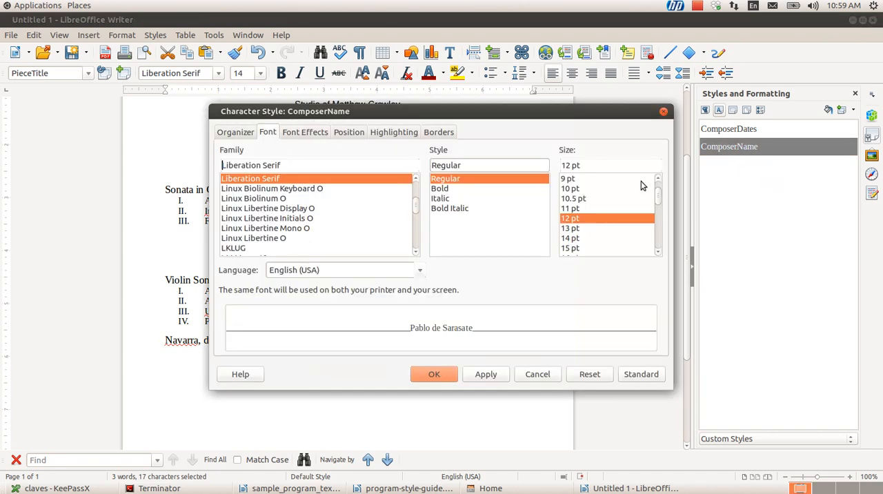
left_click(457, 189)
left_click(485, 374)
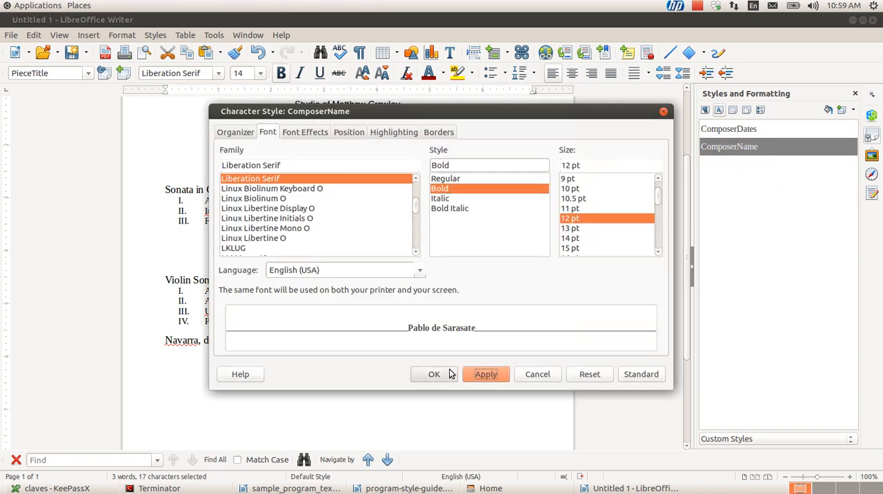
left_click(450, 373)
left_click(395, 379)
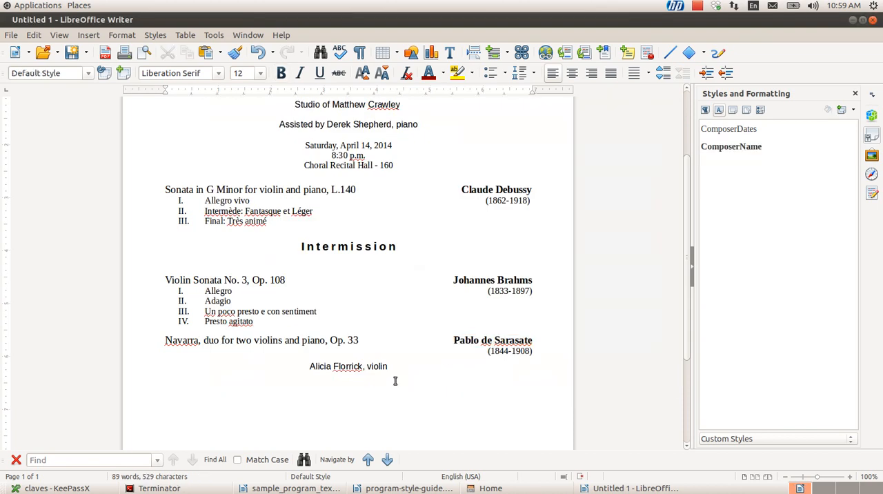
Examine how the Roman numerals of the Sonata in G Minor movements are selected compared with the movement text
left_click(231, 195)
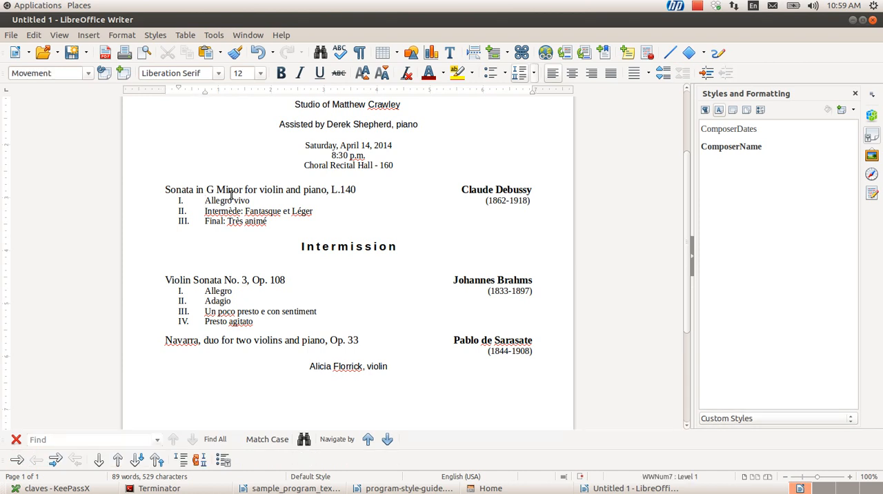
key("Home")
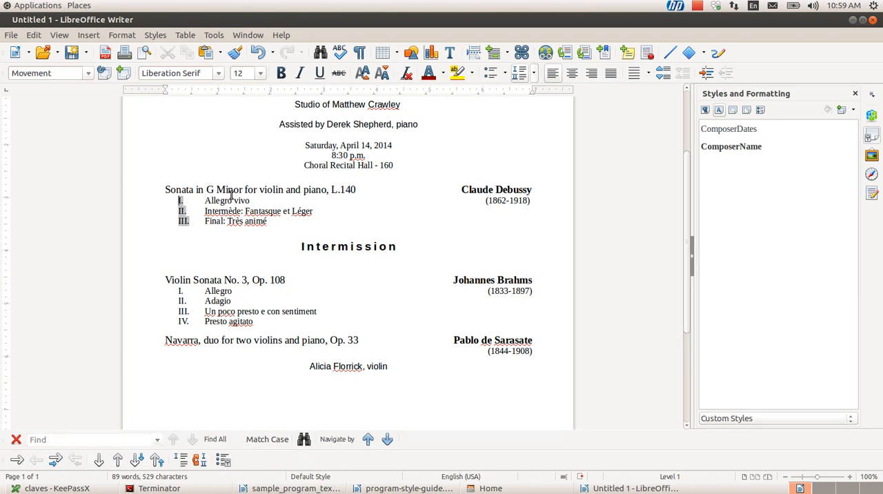
key("Right")
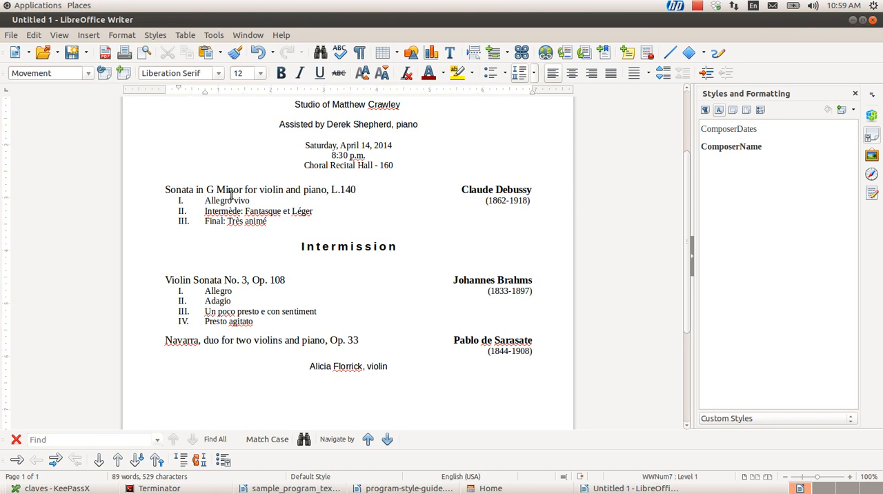
key("Home")
key("Right")
key("Home")
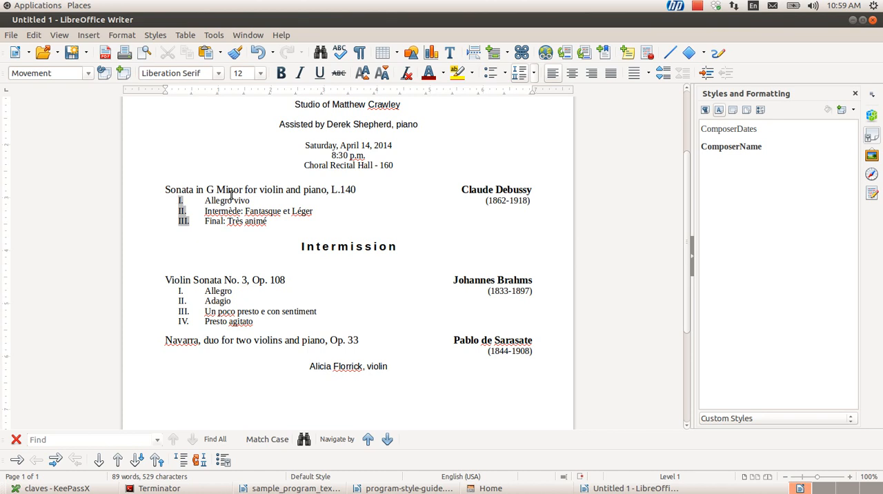
key("Right")
key("Up")
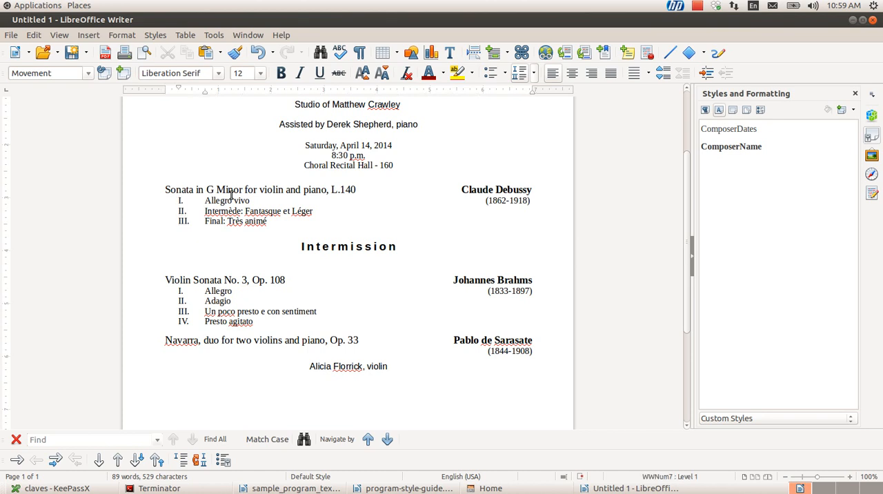
key("Home")
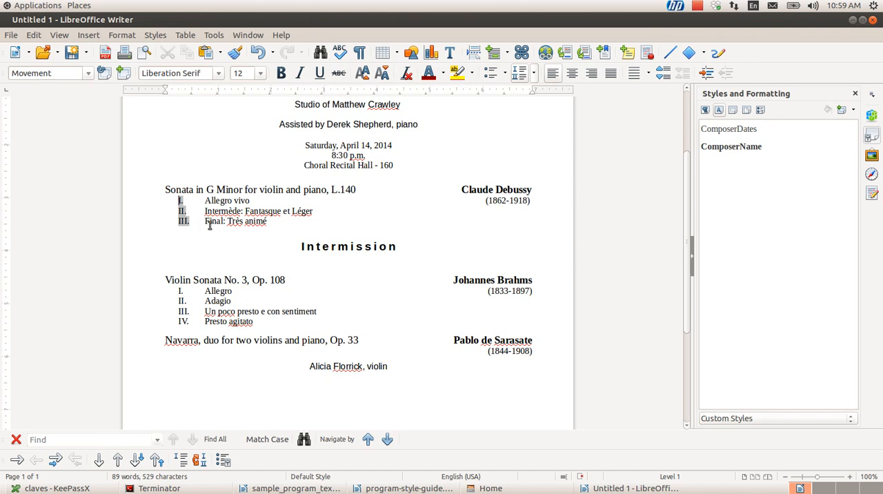
double_click(209, 201)
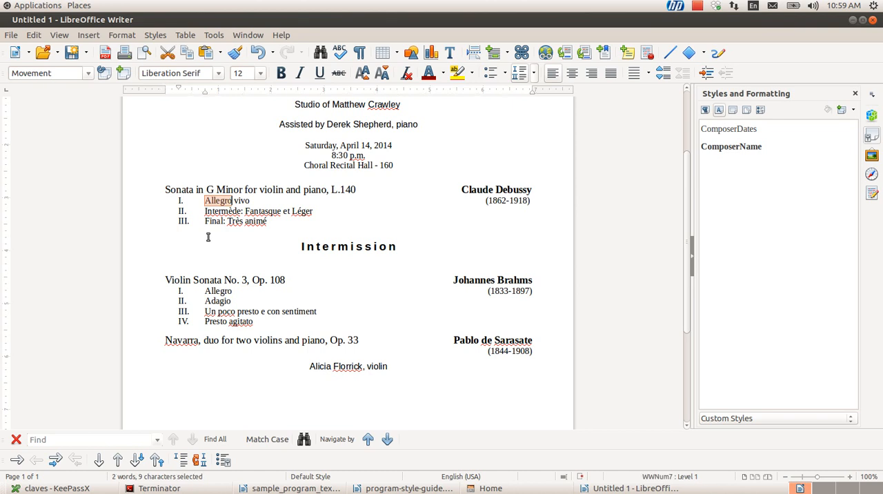
key("Right")
key("Home")
key("Down")
key("Down")
key("Up")
key("Up")
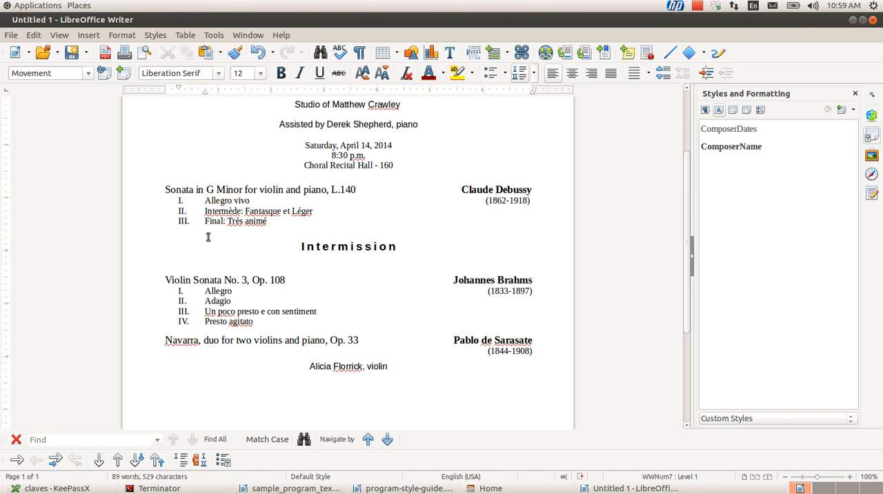
Set the numbering of the Sonata in G Minor movements to Right alignment, followed by a Space
key("Left")
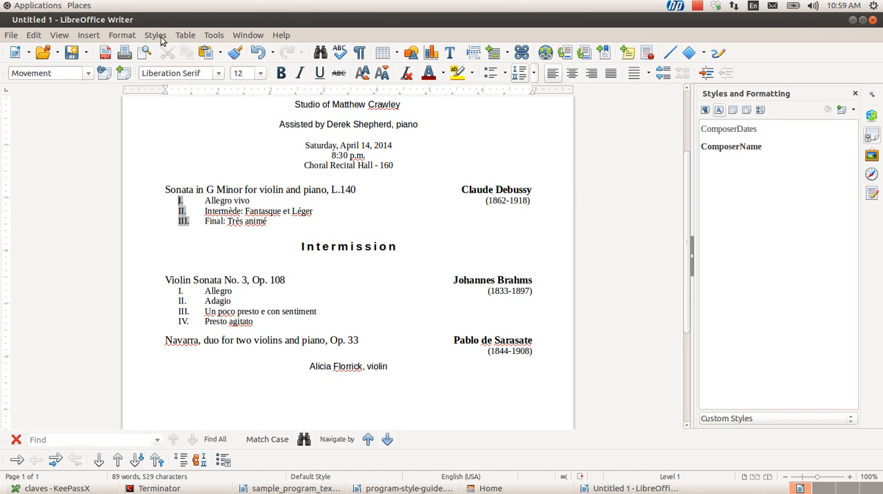
left_click(122, 35)
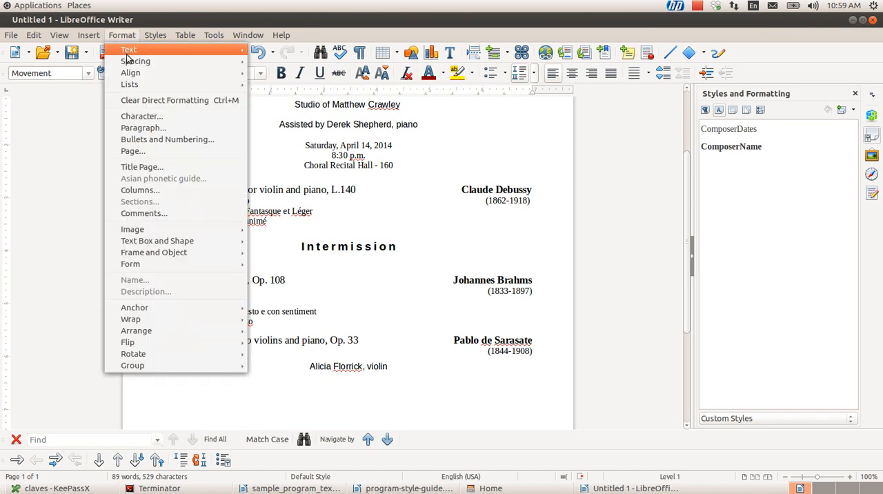
left_click(148, 141)
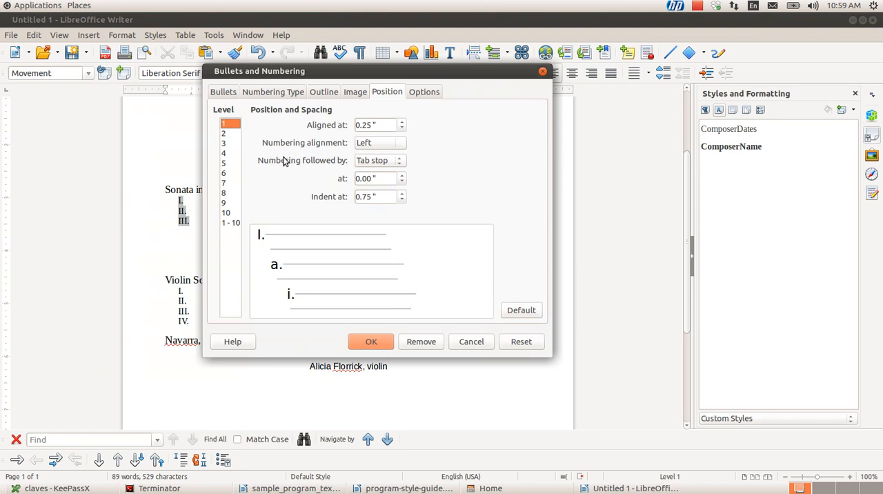
left_click(400, 145)
left_click(373, 176)
left_click(389, 163)
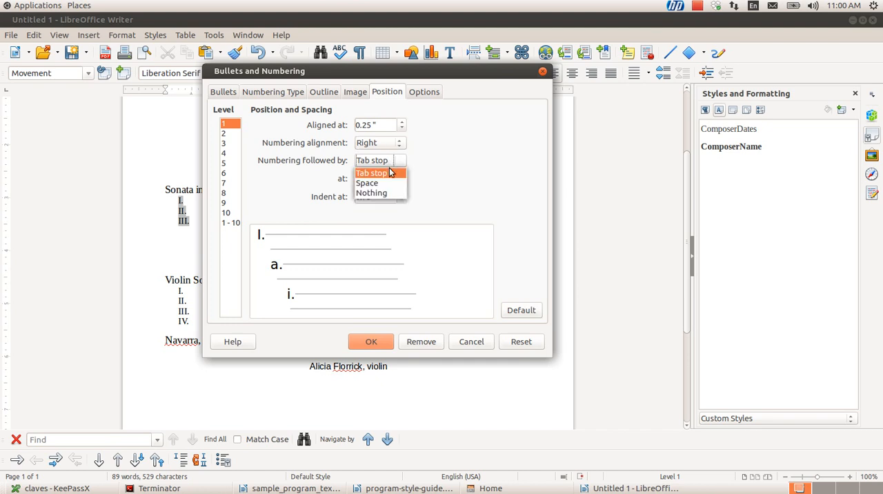
left_click(389, 180)
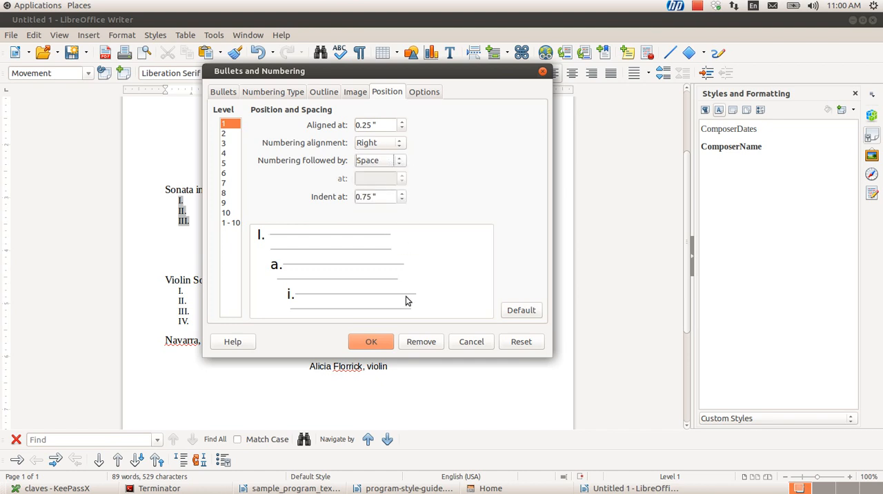
left_click(378, 344)
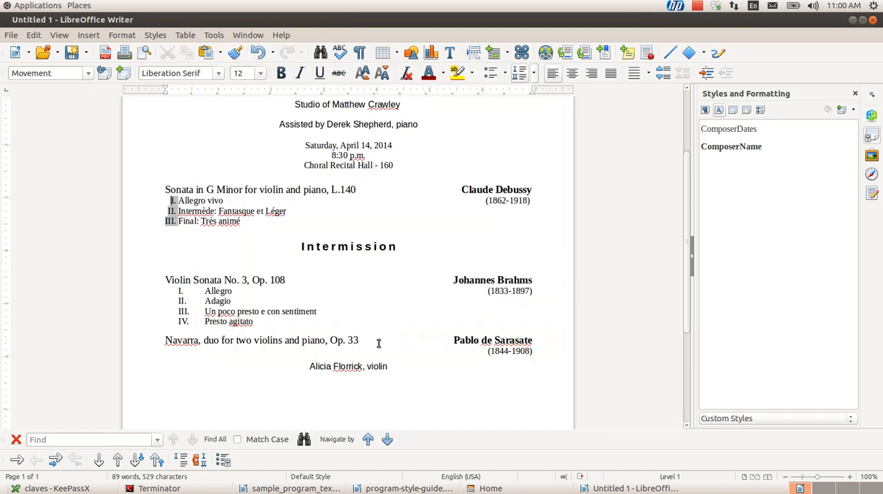
Set the numbering of the Sonata in G Minor movements to be aligned at 0.55"
left_click(243, 220)
left_click(173, 200)
left_click(122, 35)
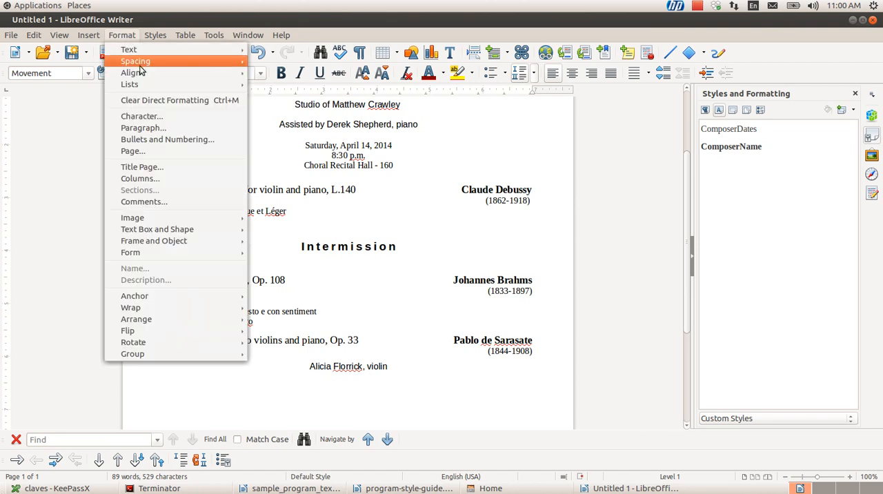
left_click(157, 139)
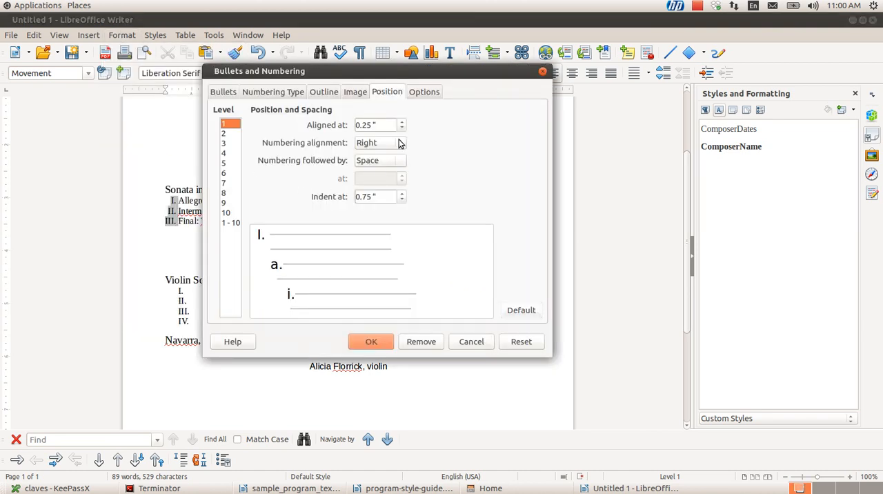
left_click_drag(367, 128, 362, 128)
type("5")
left_click(365, 343)
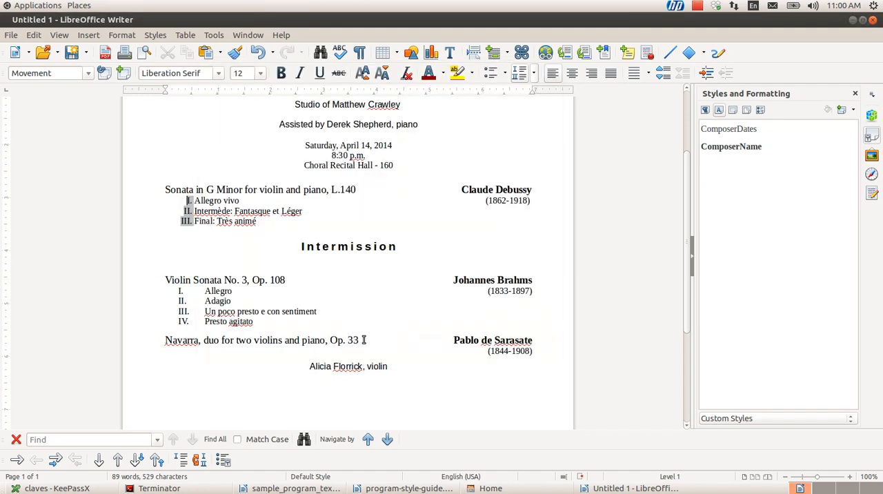
Set the numbering of the Violin Sonata No. 3 movements to be aligned at 0.55"
left_click(235, 291)
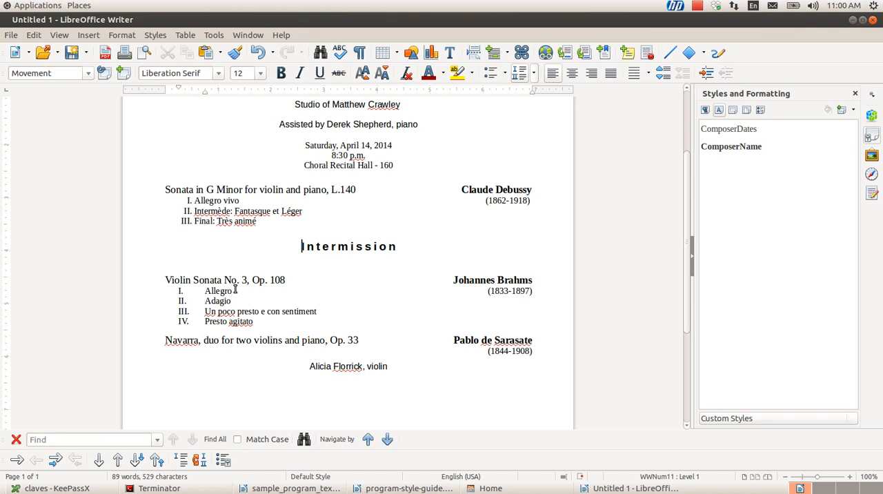
key("Up")
key("Home")
key("Left")
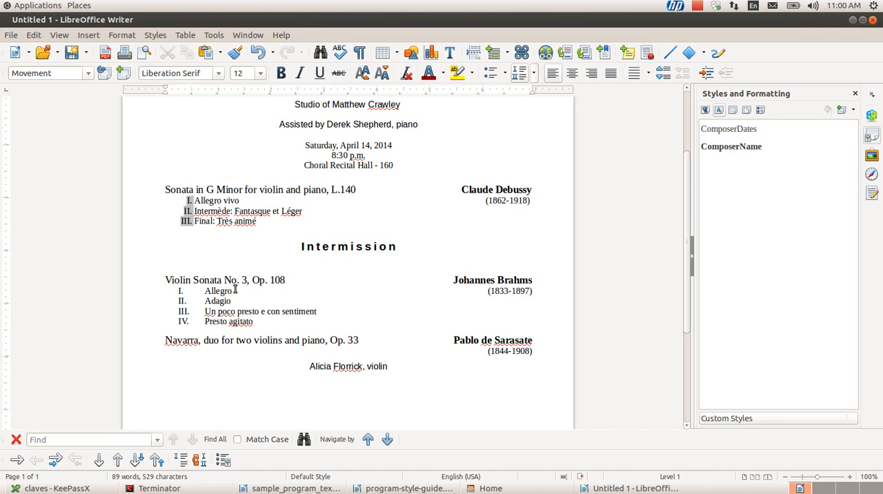
left_click(236, 291)
key("Home")
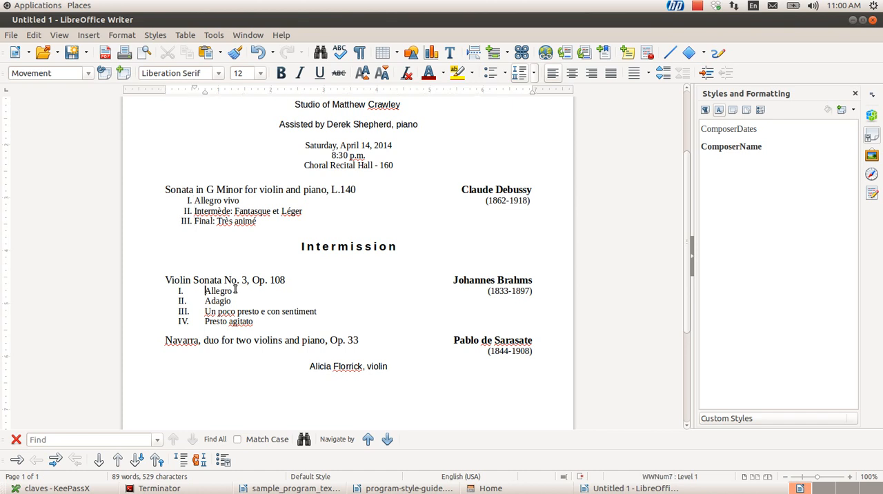
key("Left")
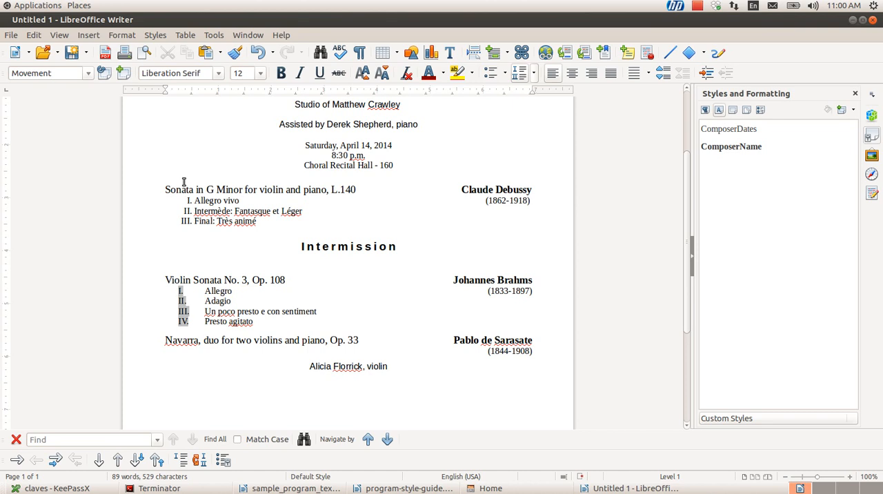
key("alt+o")
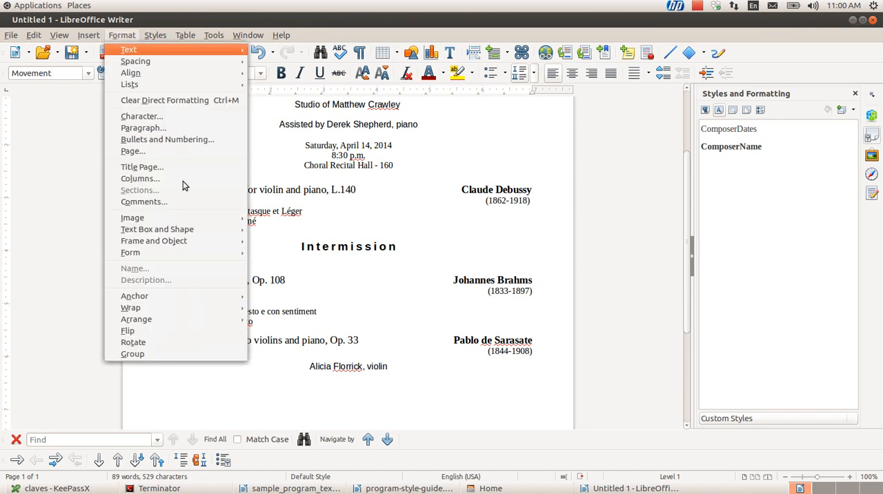
key("b")
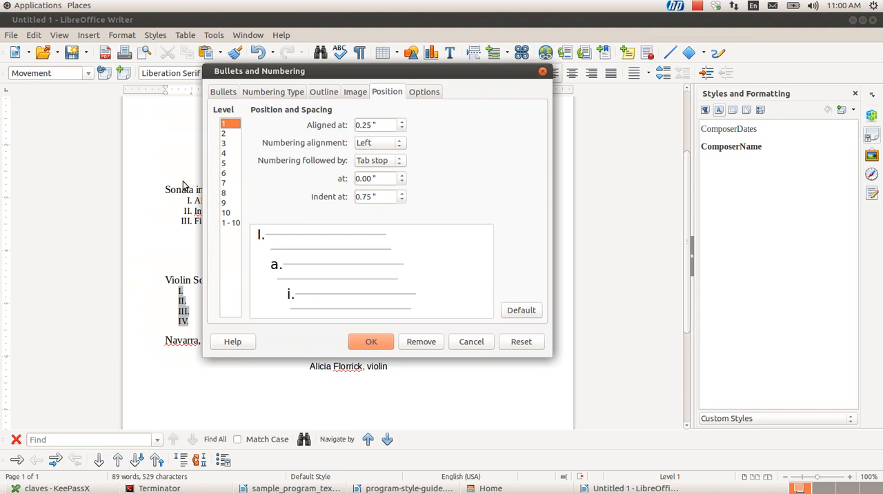
left_click(367, 124)
key("BackSpace")
type("5")
Set the numbering of the Violin Sonata No. 3 movements to Right alignment, followed by a Space
left_click(400, 143)
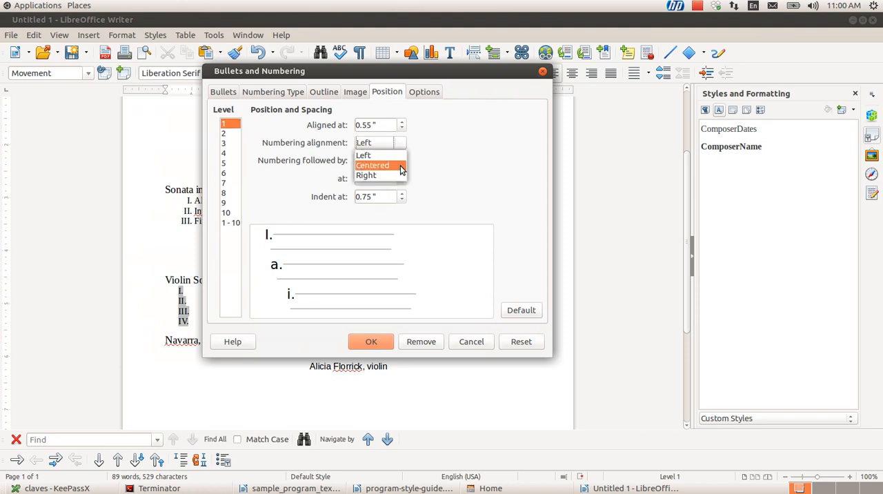
left_click(402, 175)
left_click(394, 162)
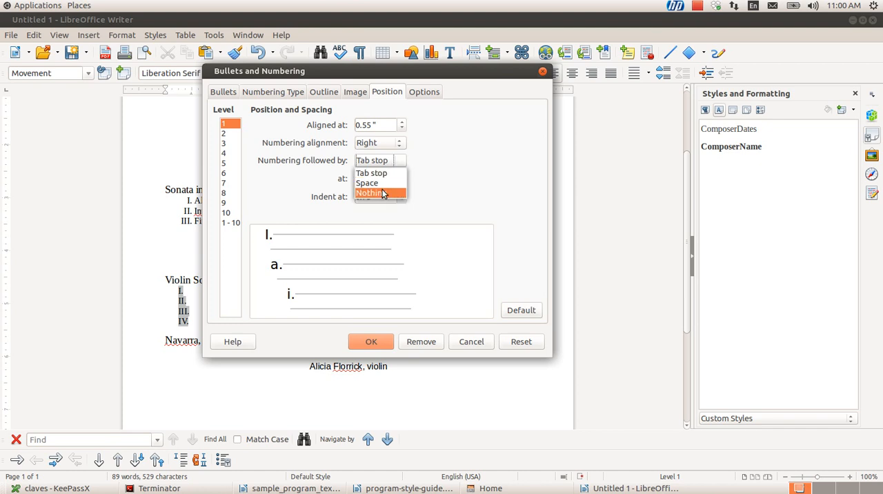
left_click(378, 184)
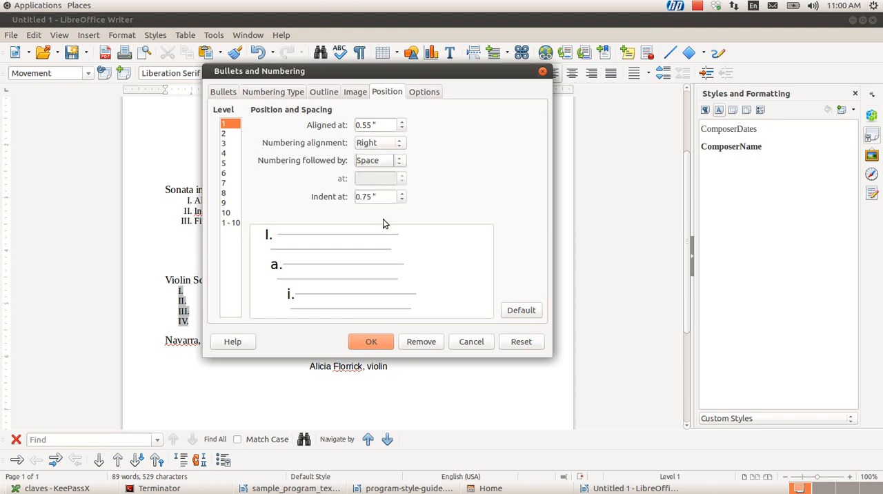
left_click(372, 341)
Review the formatted program from the Navarra entry and the assisting violinist's line back up to the performer's subtitle
left_click(334, 337)
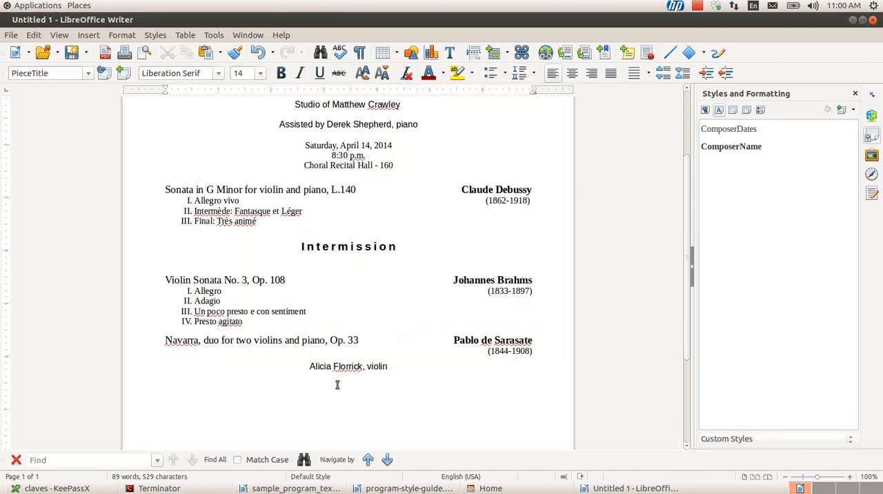
key("Down")
key("Down")
key("Down")
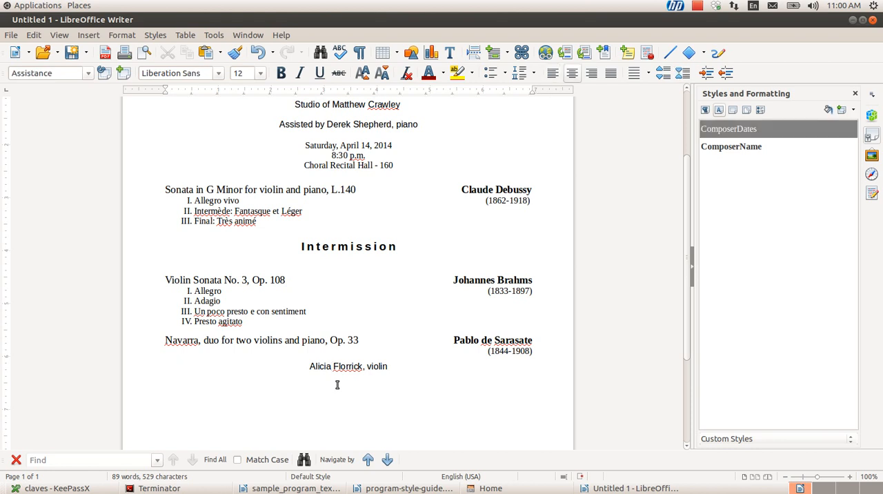
key("Up")
key("Up")
key("Up")
key("Up")
key("Up")
key("Up")
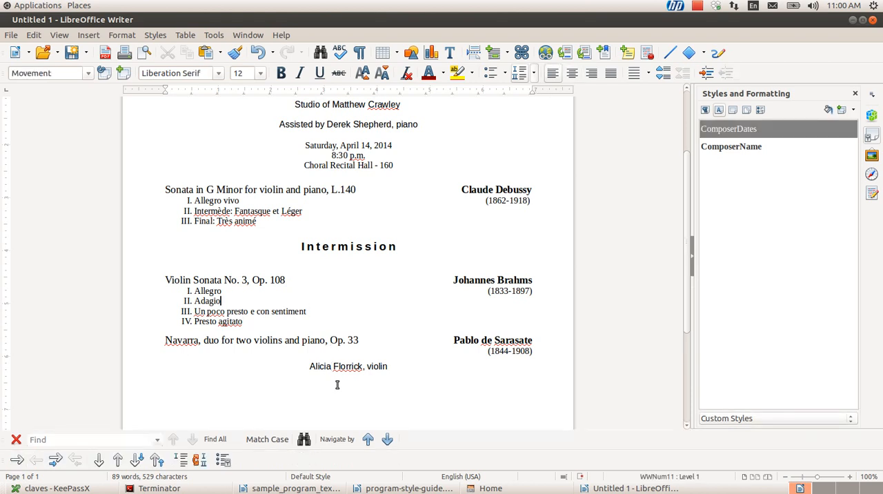
scroll(341, 229, "down", 2)
scroll(342, 229, "up", 4)
scroll(342, 230, "up", 2)
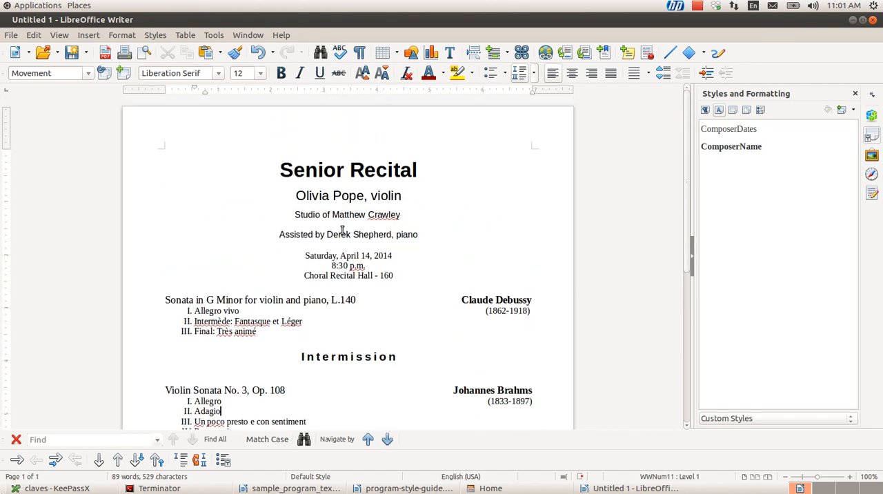
left_click(347, 199)
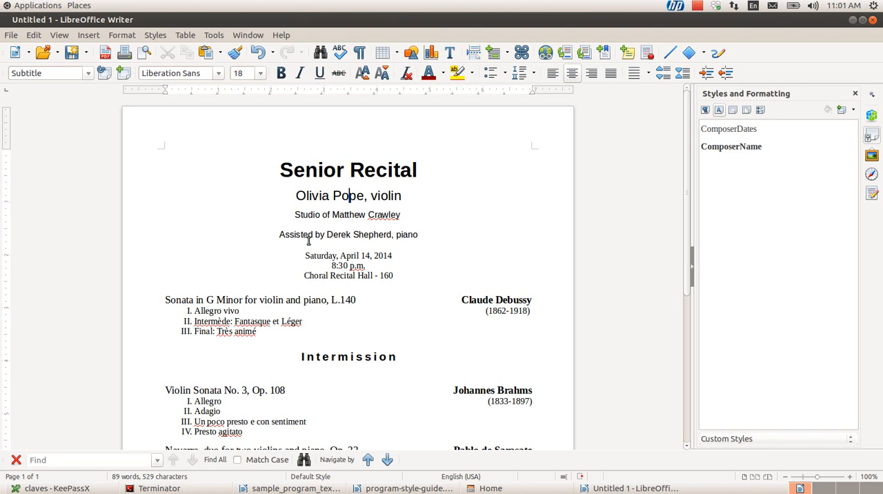
Start saving the program to the Desktop in the ODF Text Document Template (.ott) format
key("alt+f")
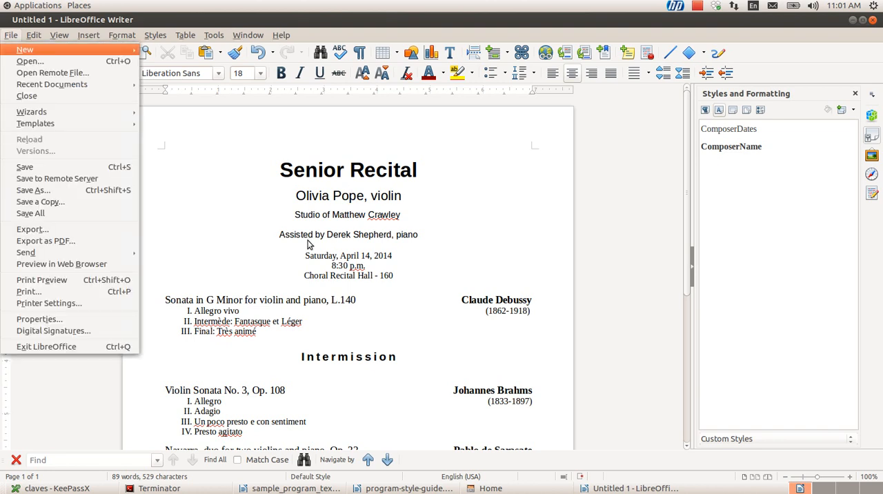
key("s")
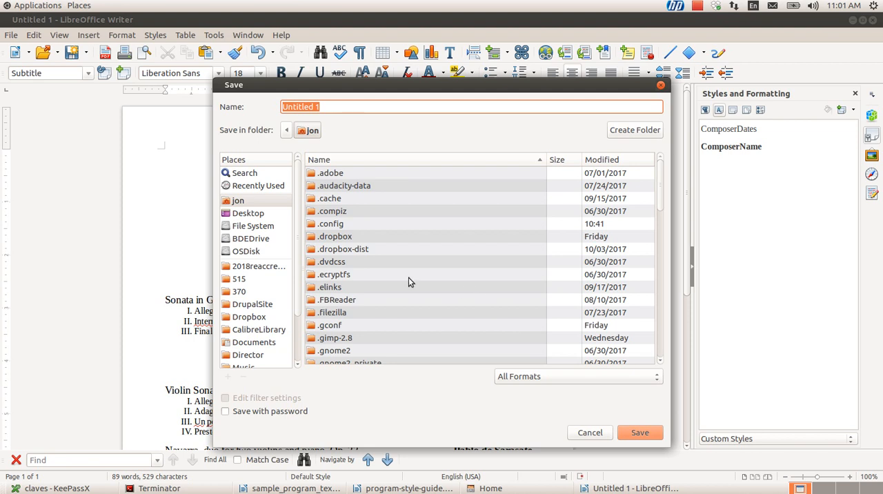
left_click(257, 216)
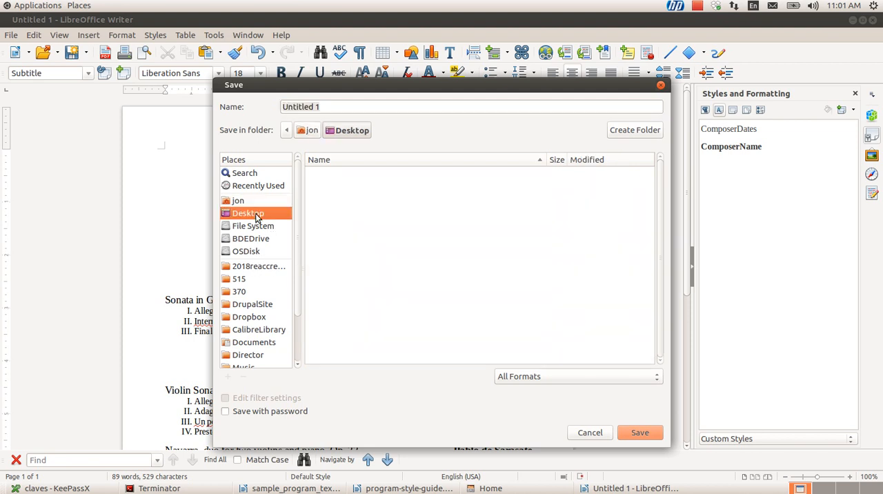
left_click(606, 378)
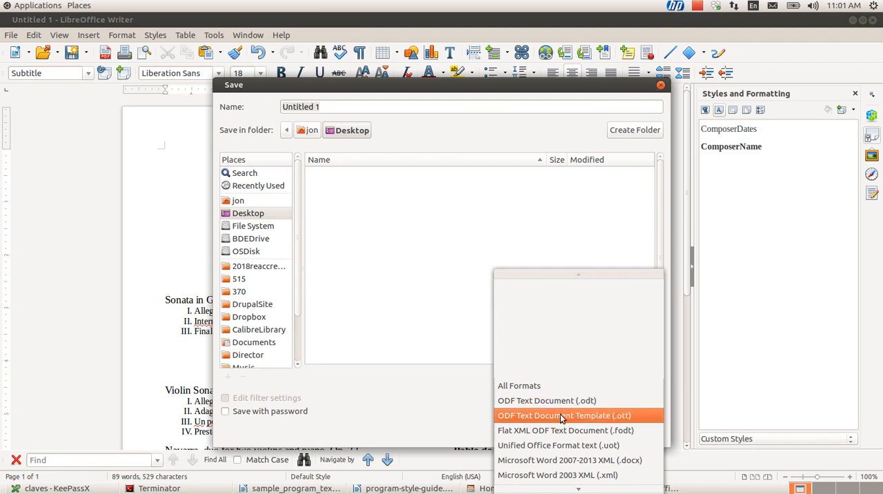
scroll(560, 414, "up", 1)
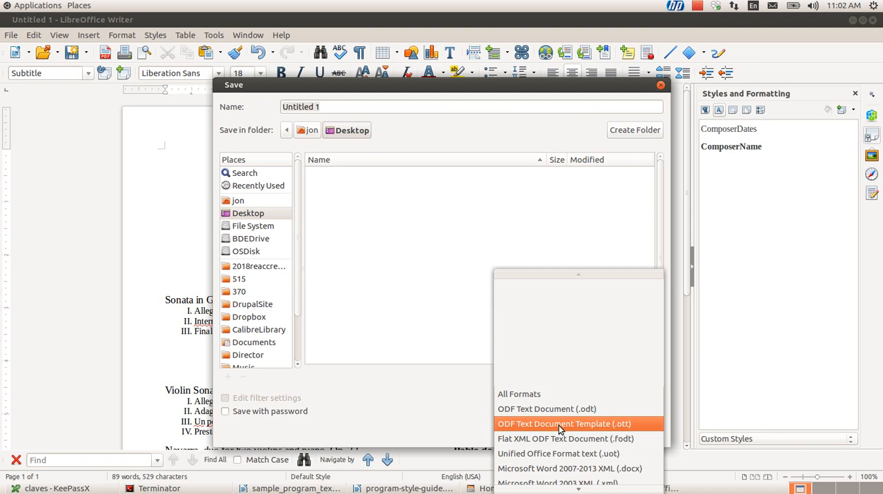
left_click(560, 425)
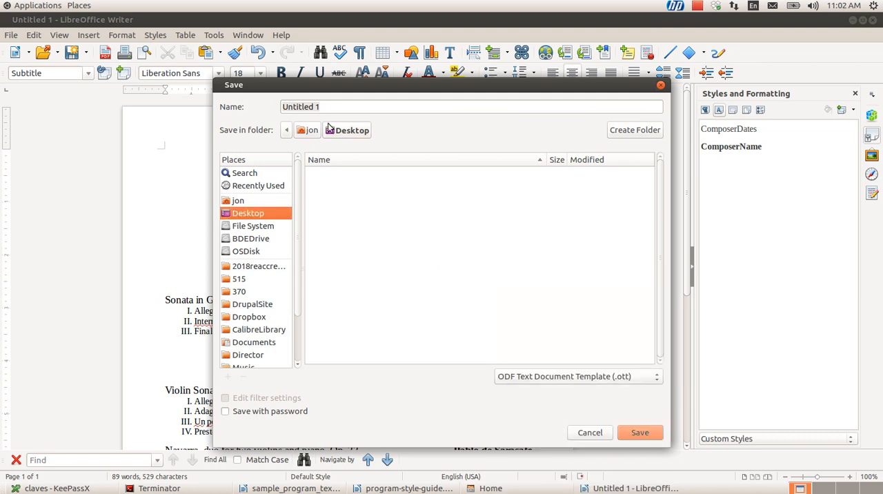
Name the template recital, save it and close its document
left_click(328, 106)
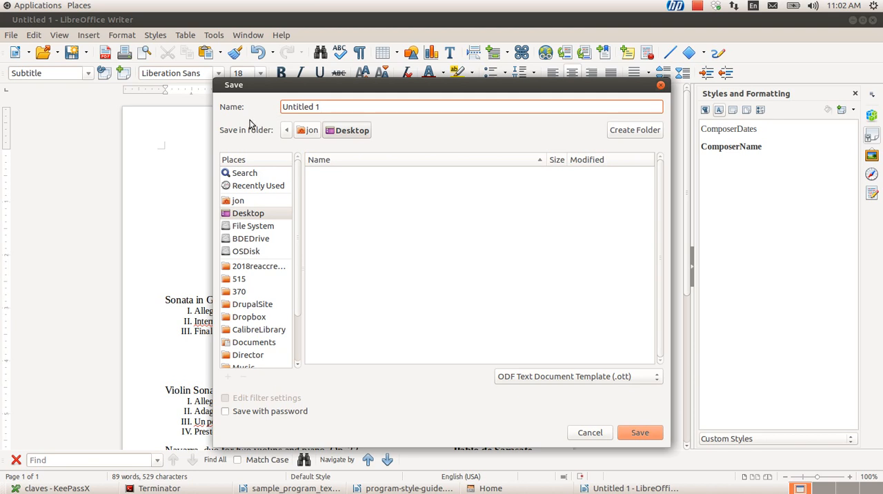
key("ctrl+a")
type("recital.")
key("BackSpace")
left_click(635, 432)
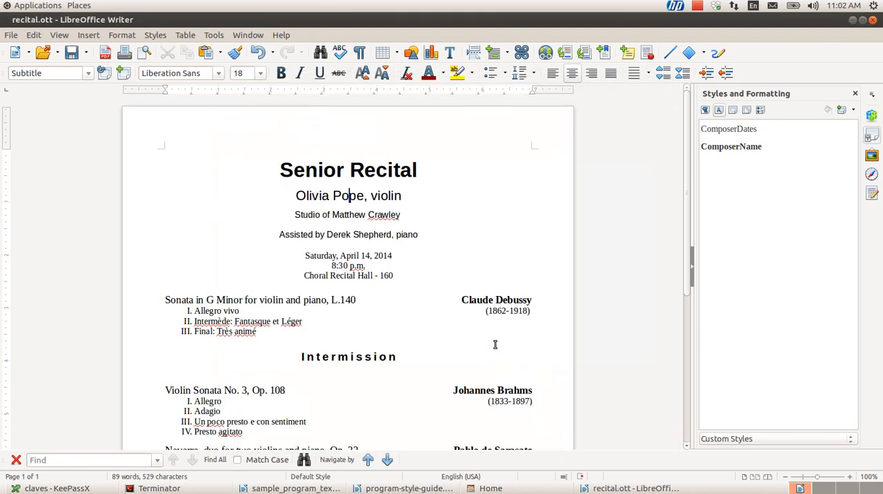
left_click(873, 21)
left_click(137, 385)
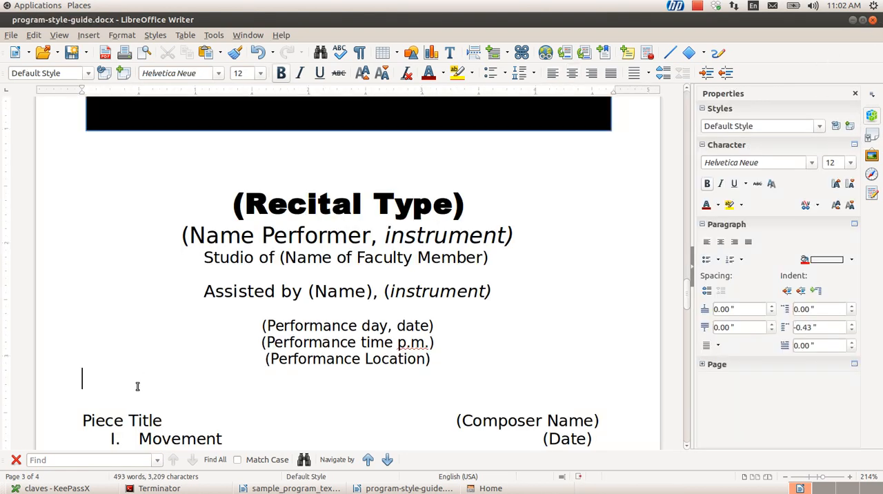
View the available document templates in the Template Manager
key("alt+f")
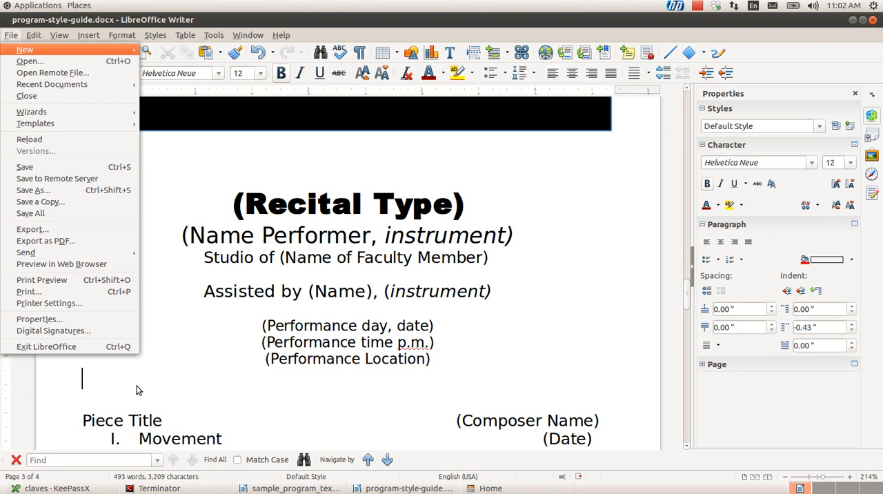
key("Right")
key("Down")
key("Up")
key("Up")
key("Return")
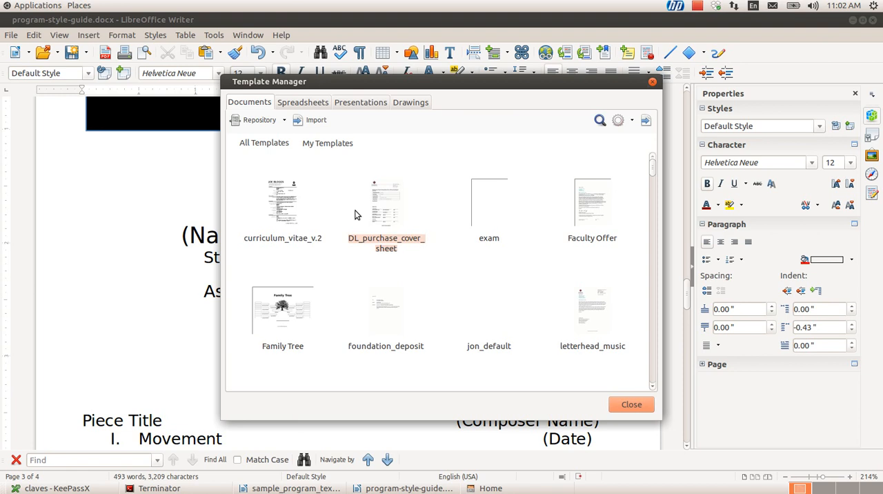
Switch to the file manager and create a new document from recital.ott on the Desktop
key("Return")
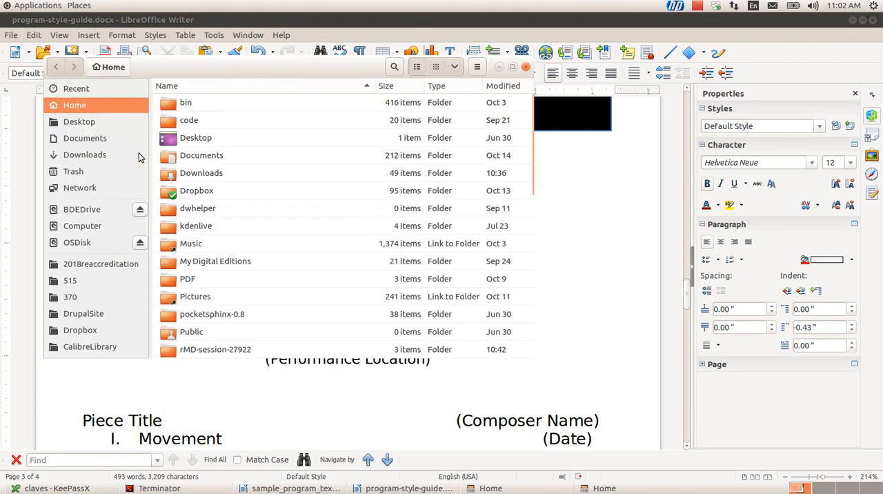
left_click(89, 122)
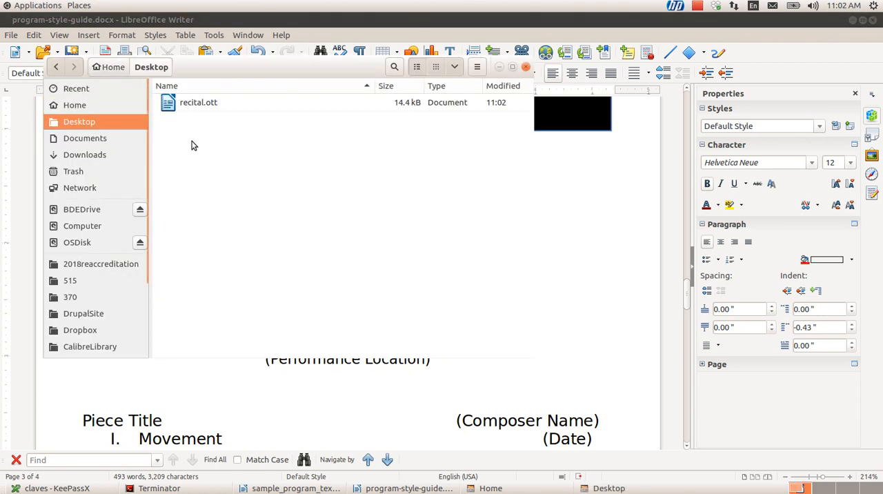
double_click(181, 107)
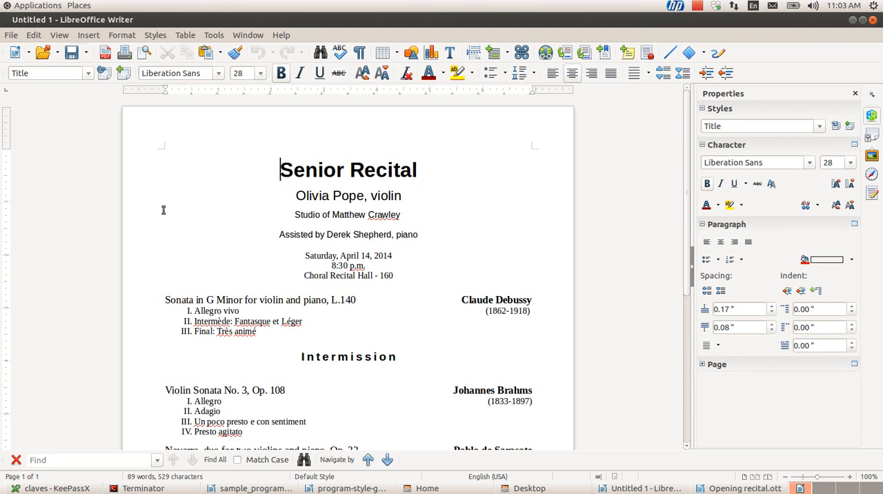
Review the custom paragraph and character styles available in the document created from the template
key("Down")
key("Down")
key("Down")
key("F11")
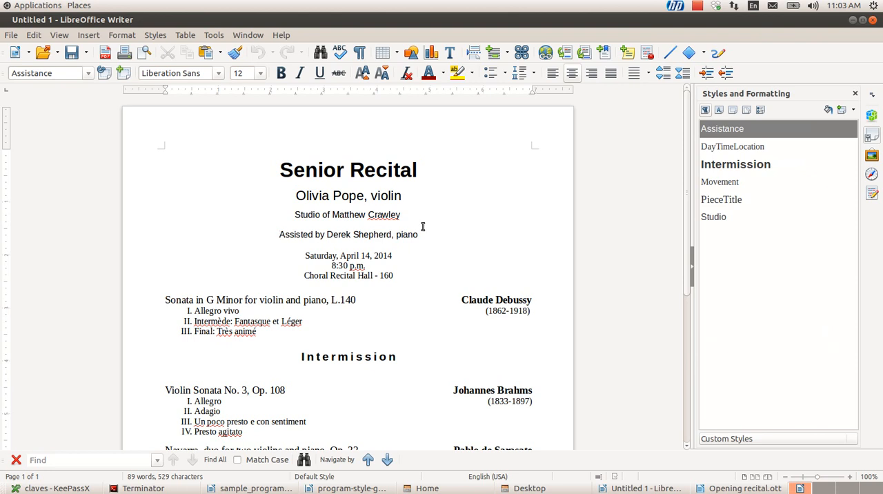
left_click(726, 148)
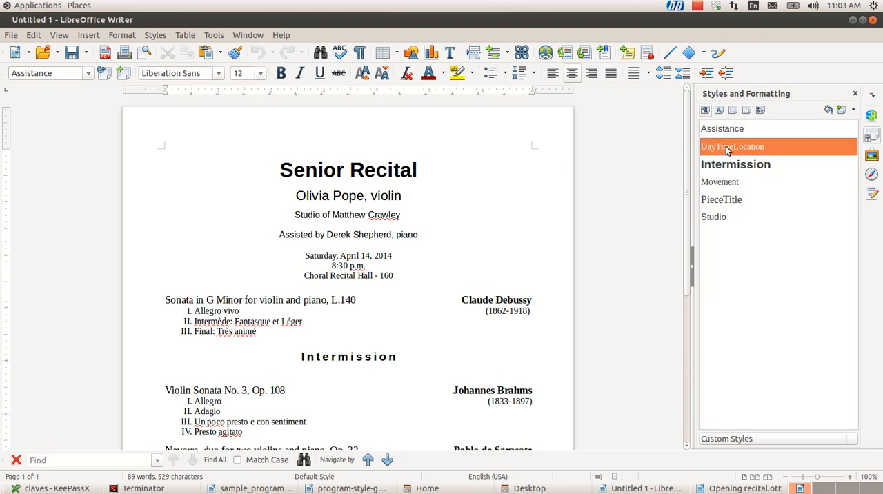
left_click(719, 112)
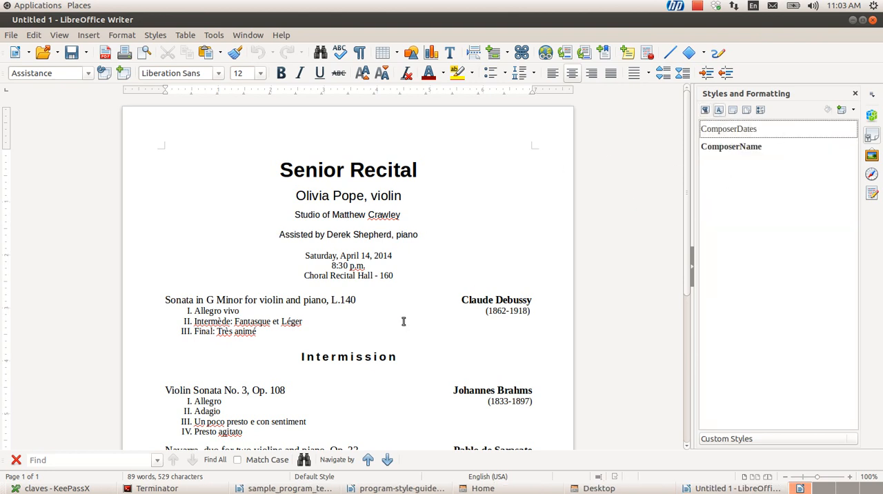
Check the styles and layout of the location, piece title, movement and Intermission lines in the new document
left_click(290, 302)
key("Up")
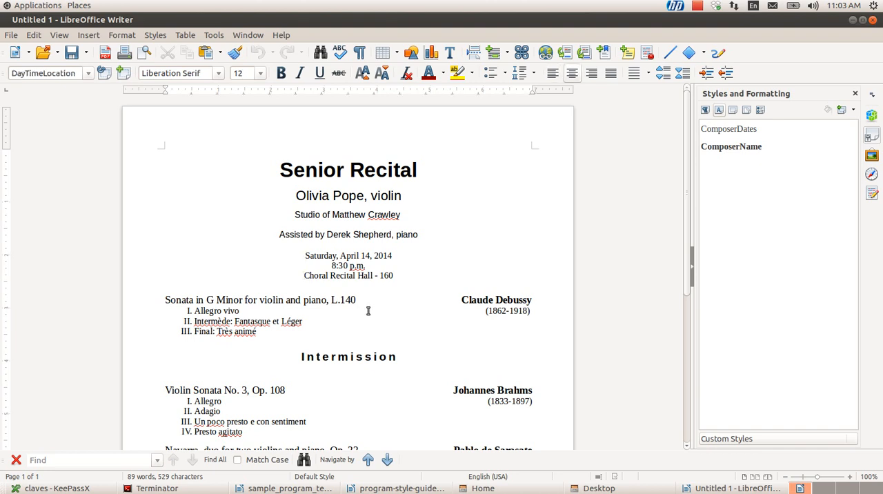
scroll(368, 310, "down", 5)
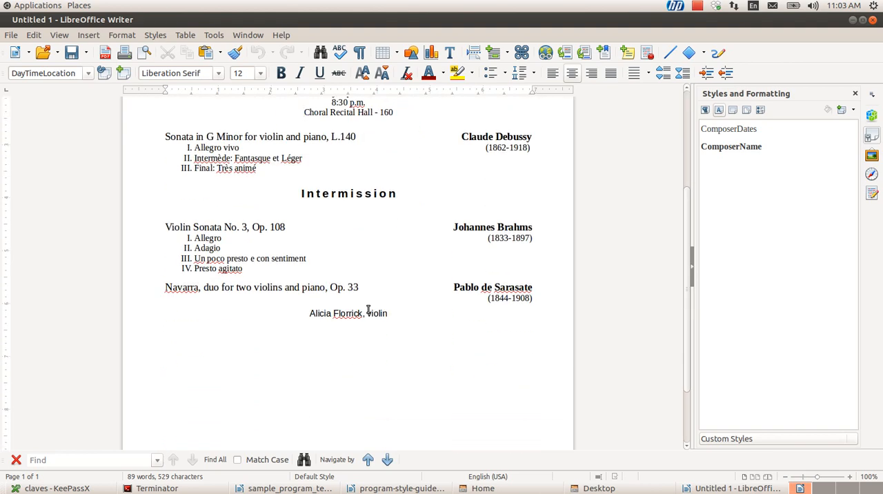
scroll(368, 309, "up", 5)
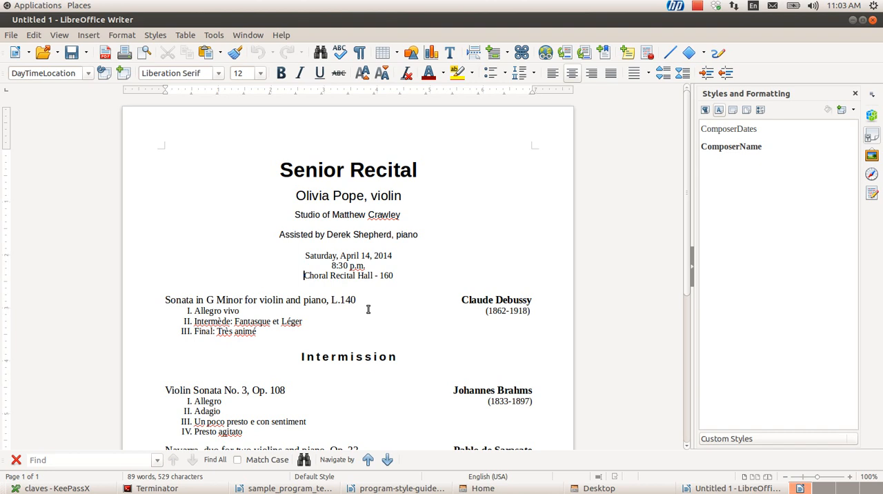
left_click(359, 300)
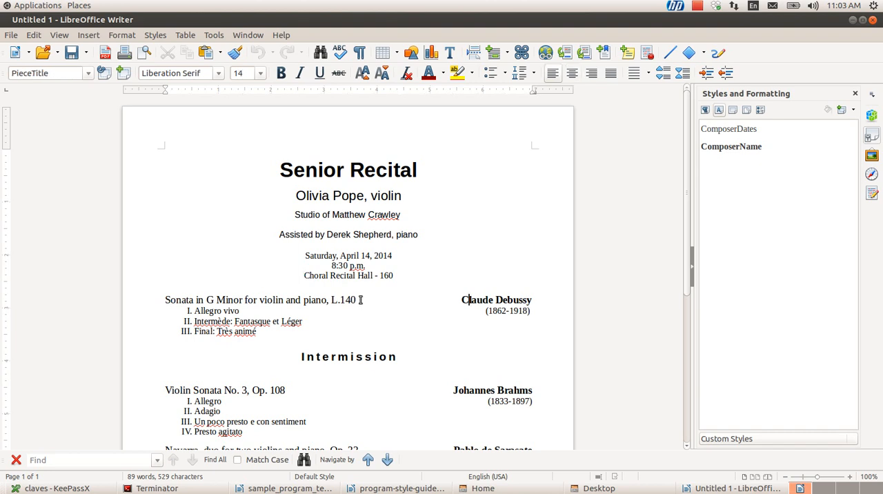
key("ctrl+Right")
key("Down")
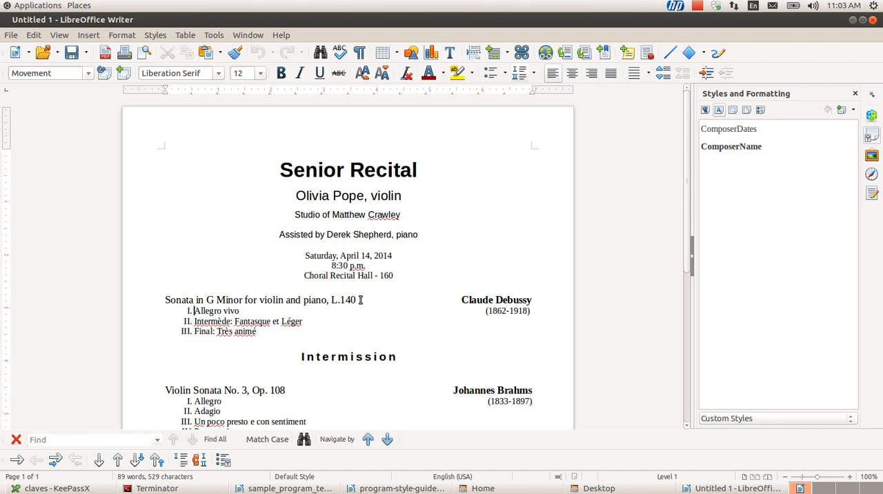
key("Down")
key("Down")
key("Down")
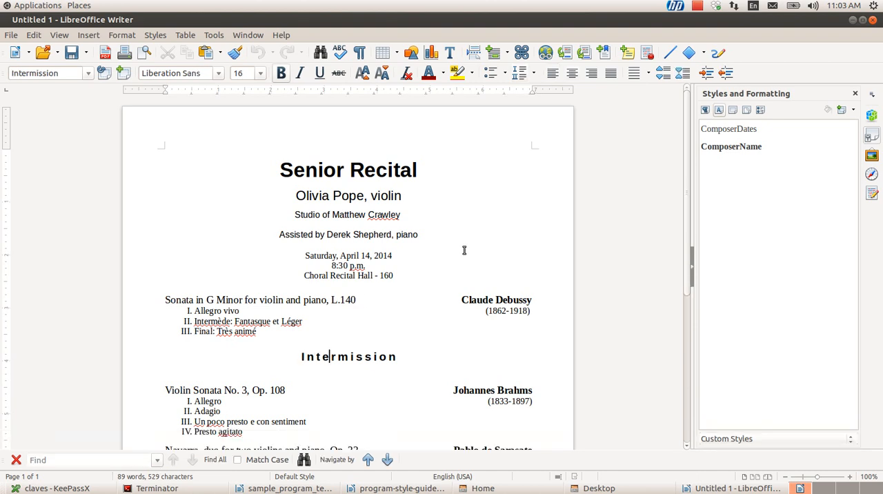
scroll(464, 251, "down", 5)
scroll(464, 251, "up", 2)
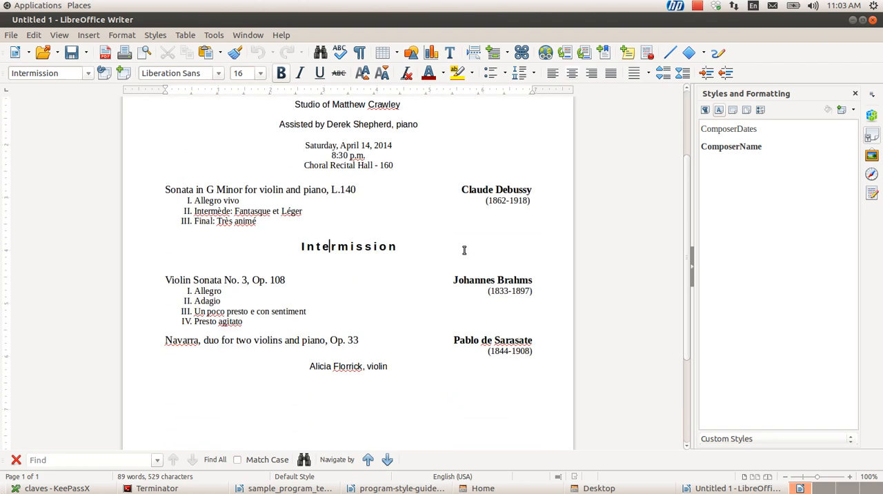
scroll(464, 250, "up", 2)
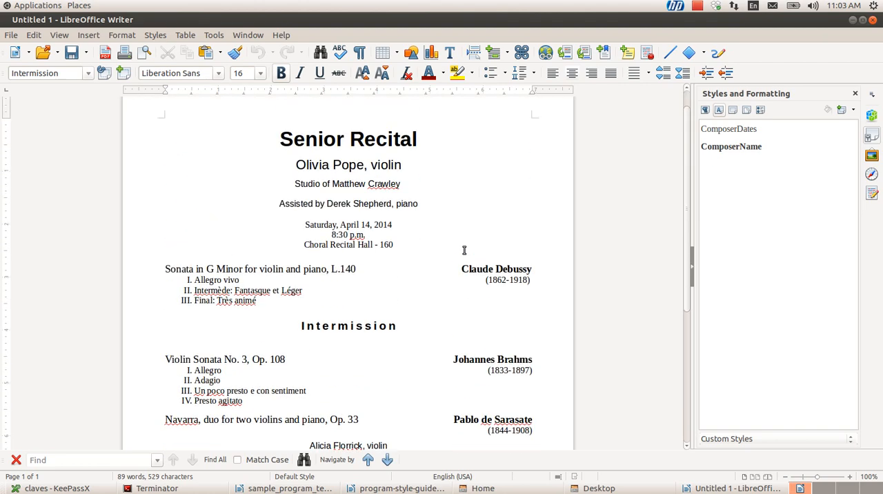
scroll(464, 251, "down", 1)
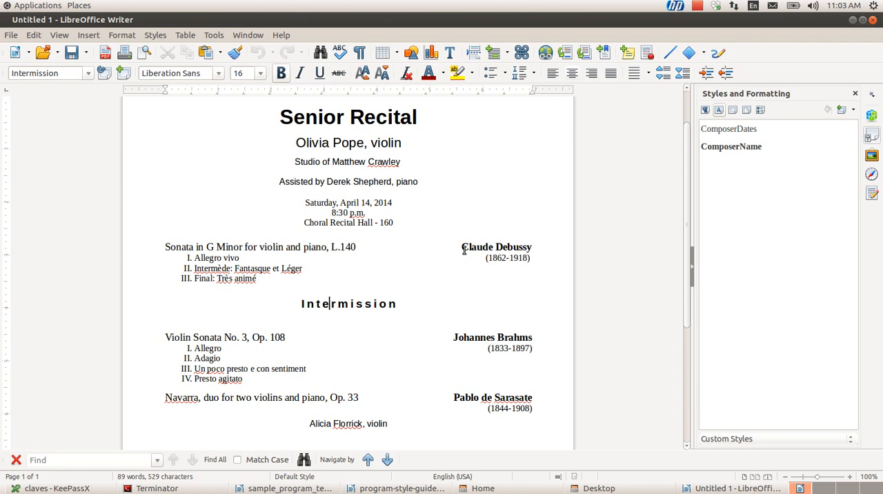